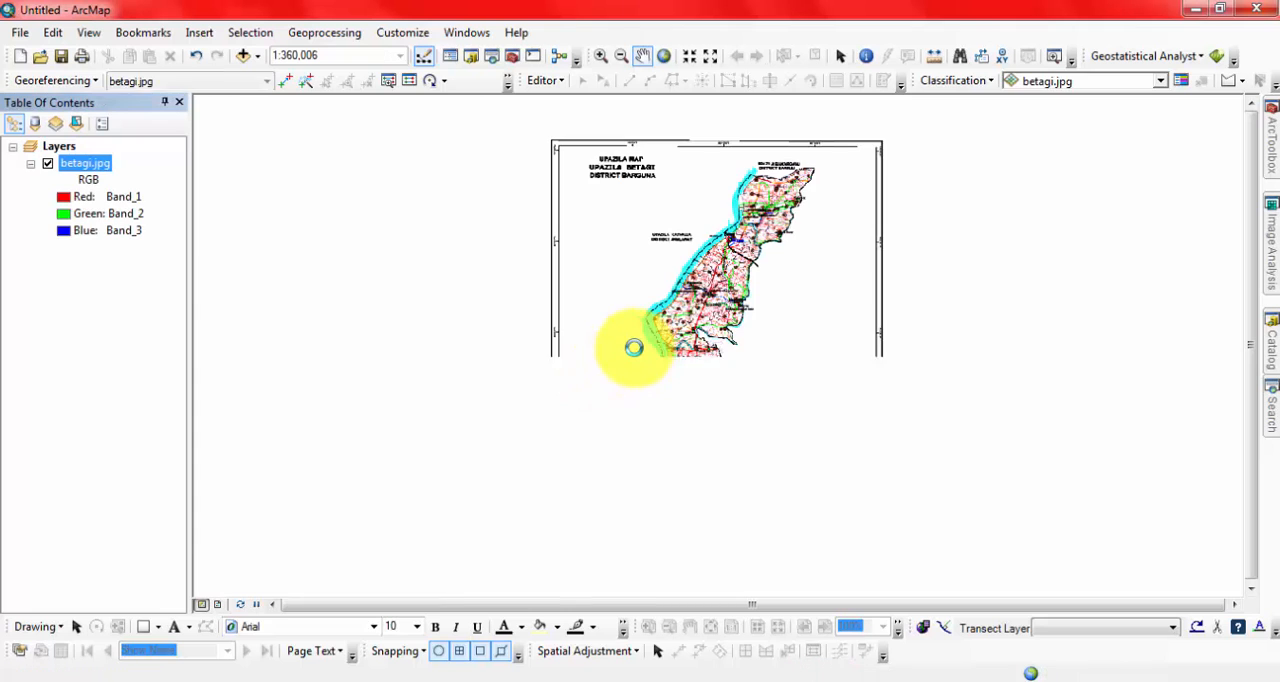
# Examine the legend of the betagi.jpg map across its symbol categories and return to an overview of the upazila.
pyautogui.scroll(-5, 667, 535)
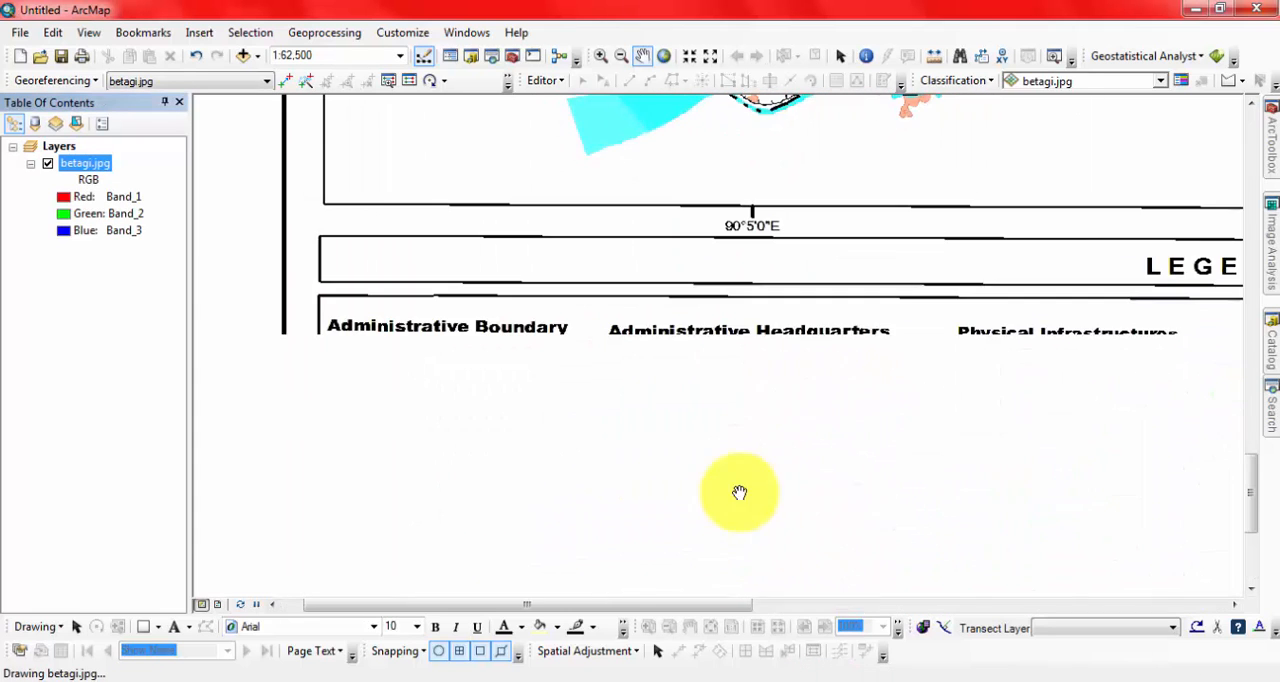
pyautogui.moveTo(957, 451); pyautogui.dragTo(578, 348)
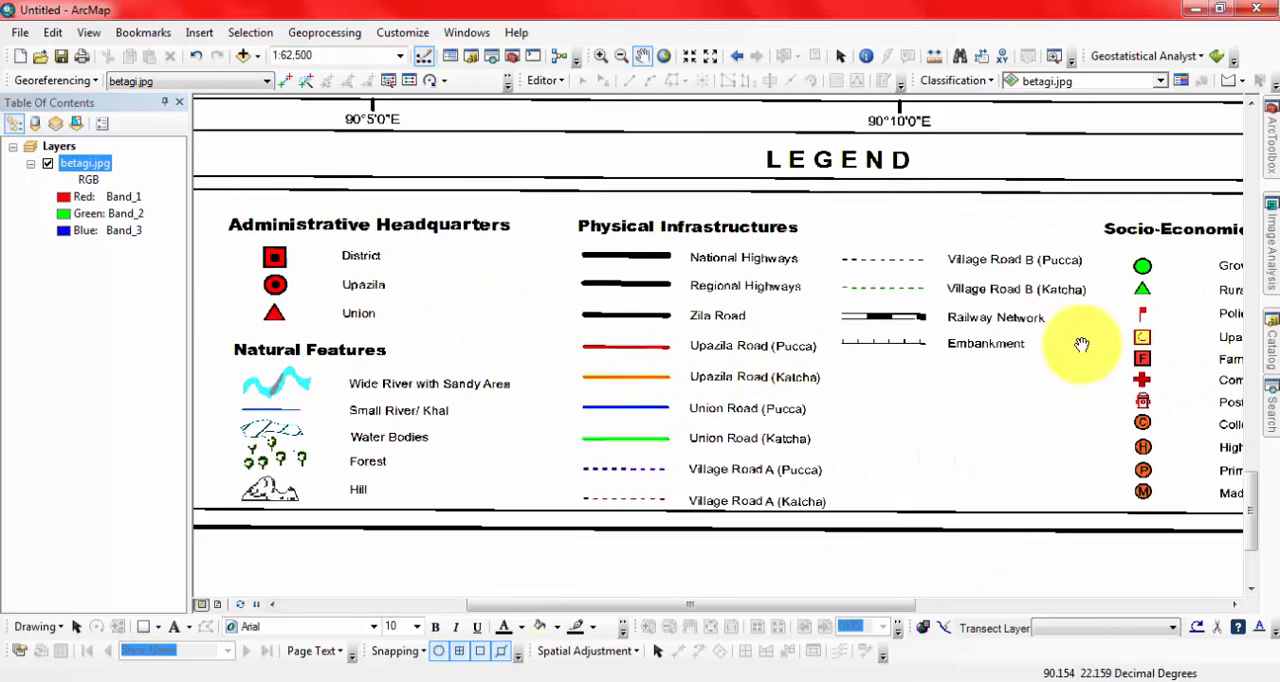
pyautogui.moveTo(1109, 386); pyautogui.dragTo(779, 314)
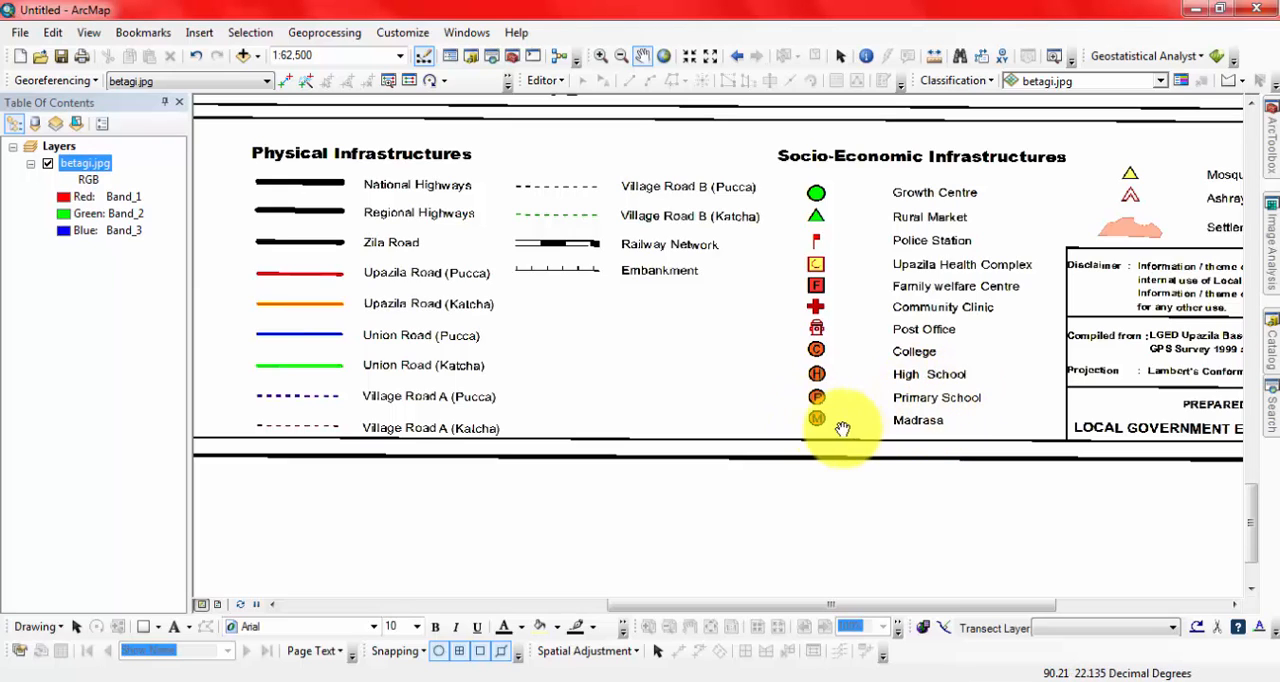
pyautogui.scroll(-2, 778, 416)
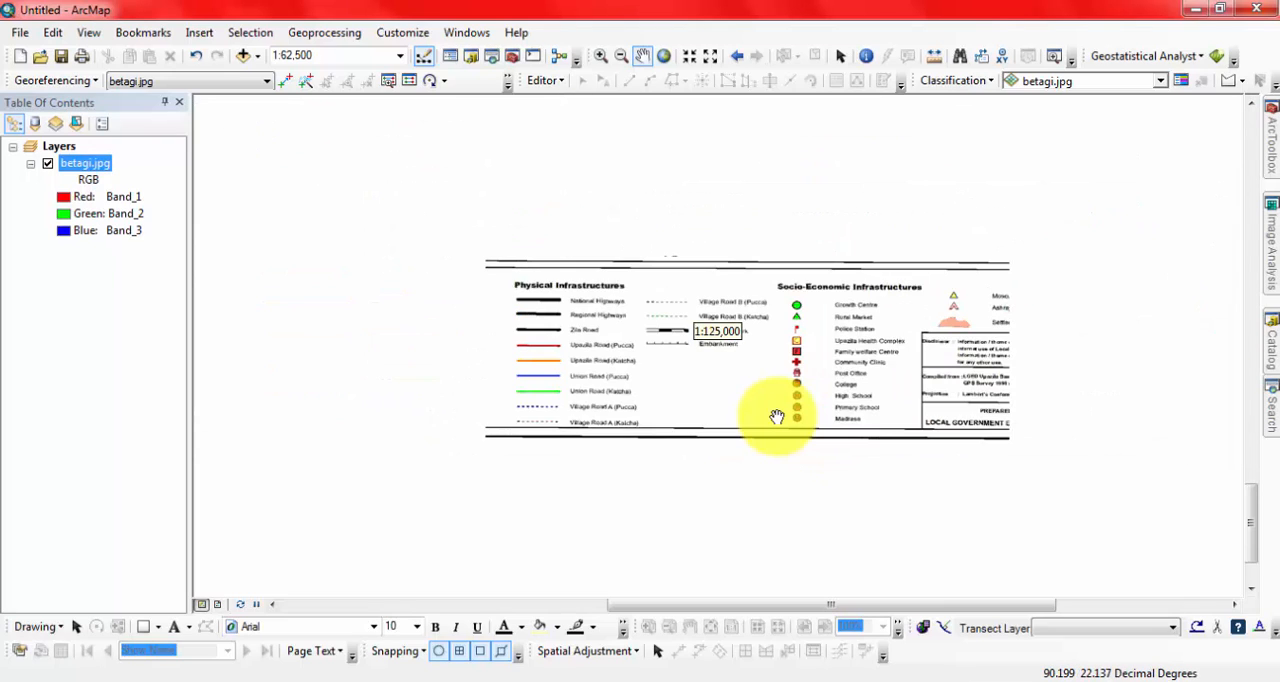
pyautogui.scroll(-1, 778, 416)
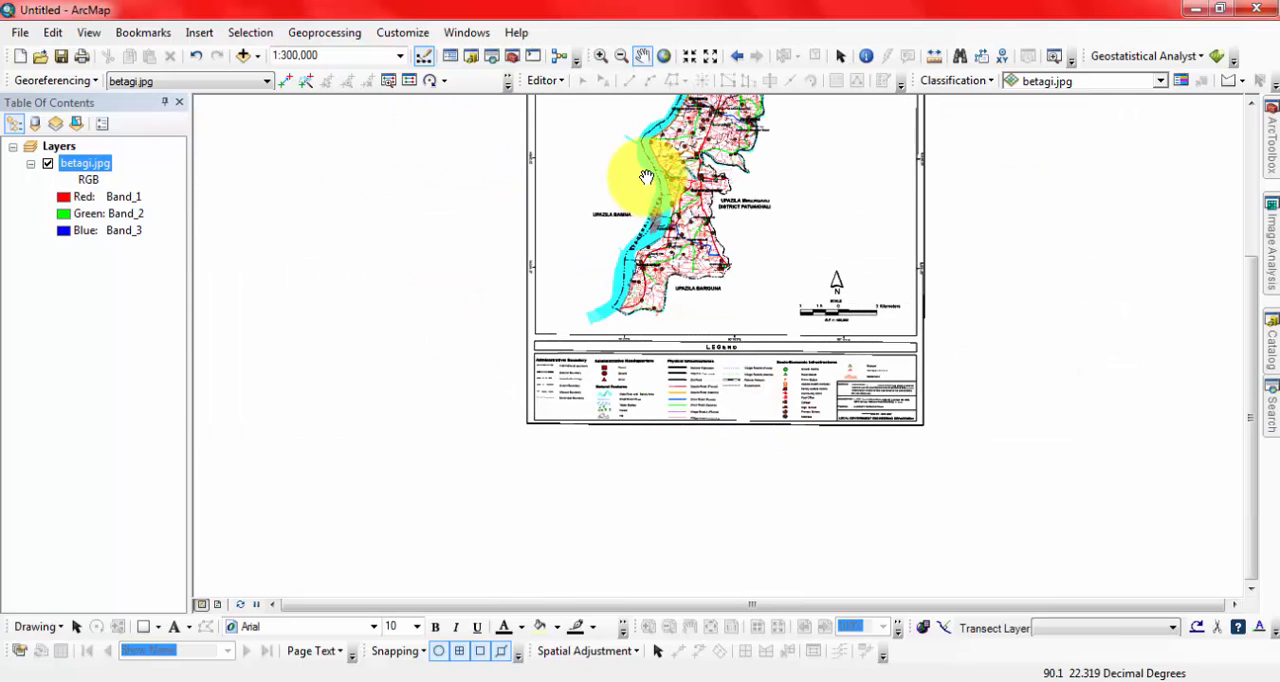
pyautogui.moveTo(717, 167); pyautogui.dragTo(694, 278)
pyautogui.moveTo(833, 192); pyautogui.dragTo(823, 242)
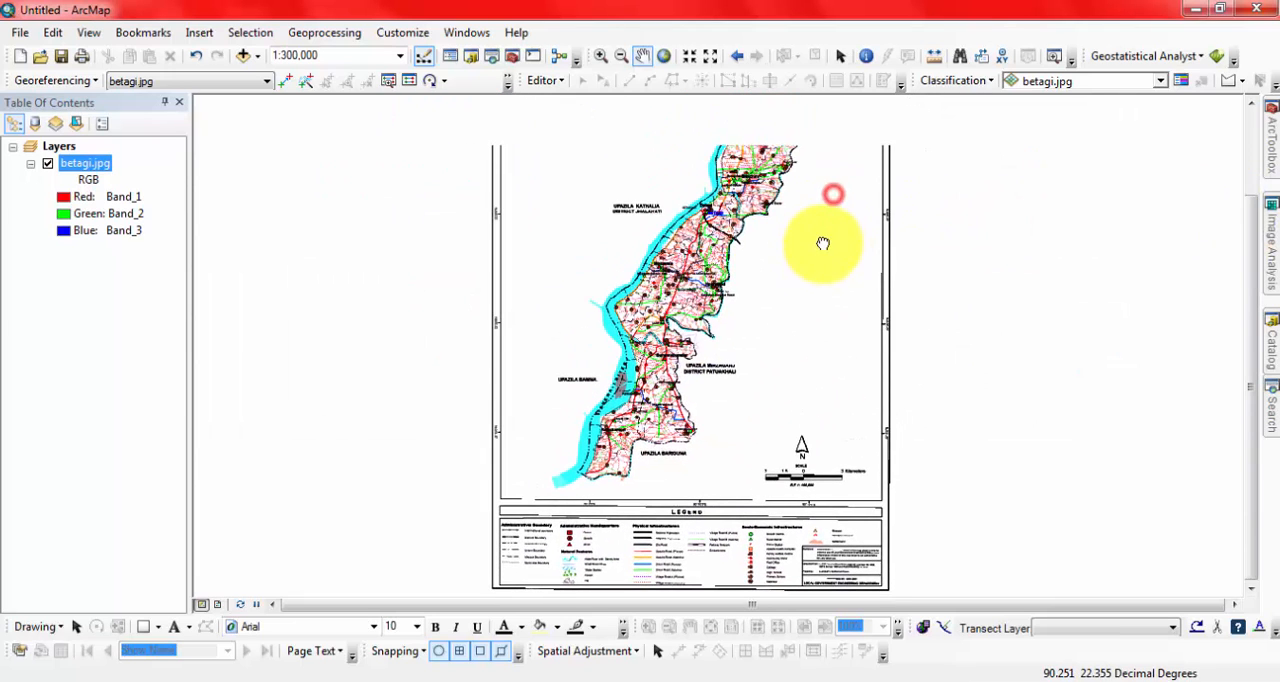
# Create a point shapefile named Institution in the Assignment folder on drive F, using the WGS 1984 coordinate system.
pyautogui.click(1273, 350)
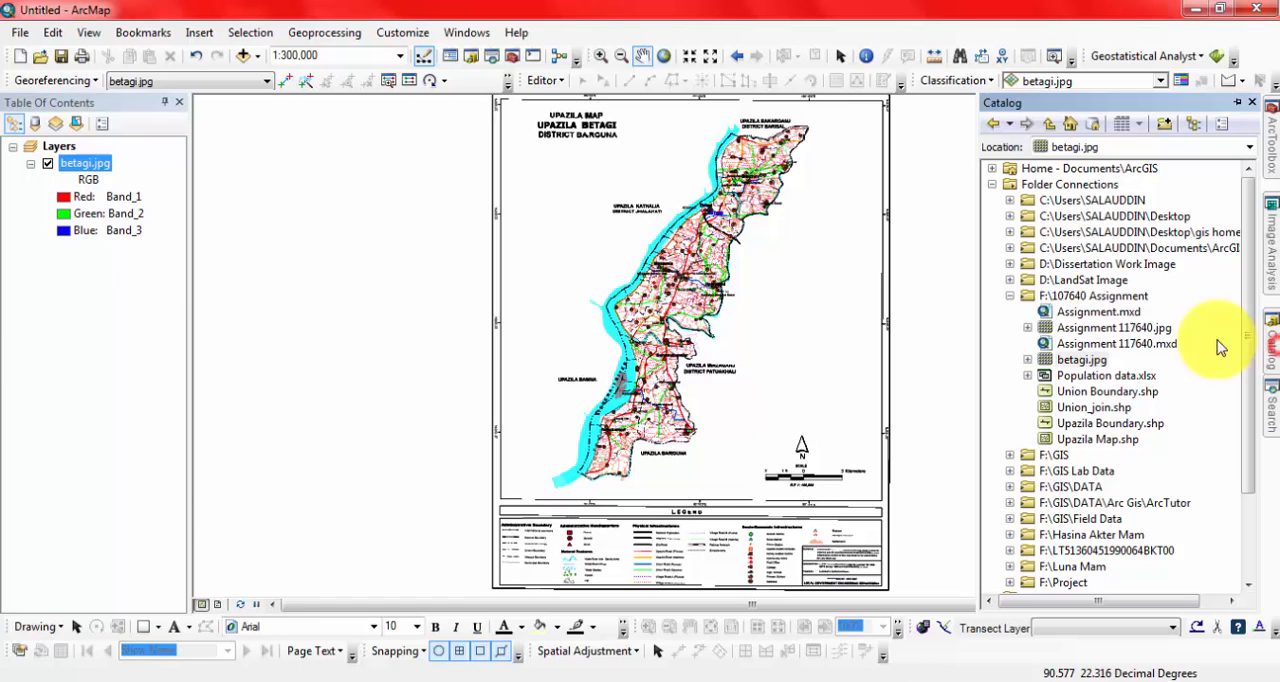
pyautogui.click(1070, 298)
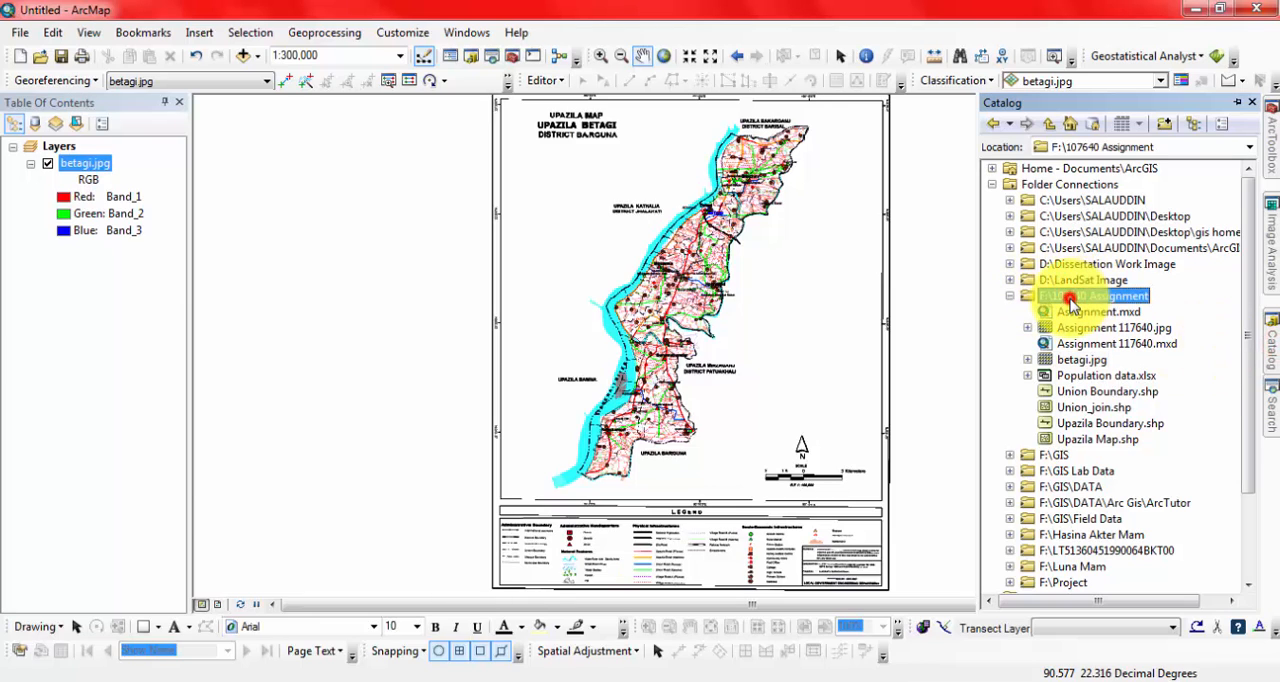
pyautogui.rightClick(1072, 304)
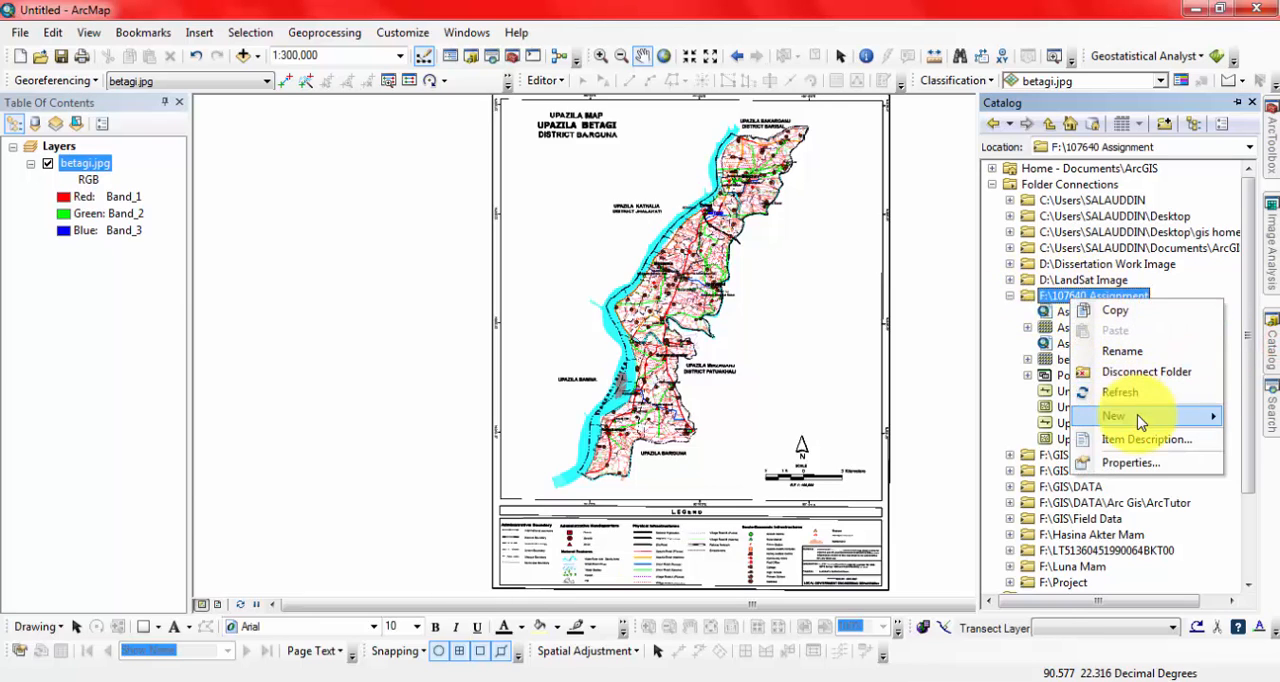
pyautogui.moveTo(1140, 420)
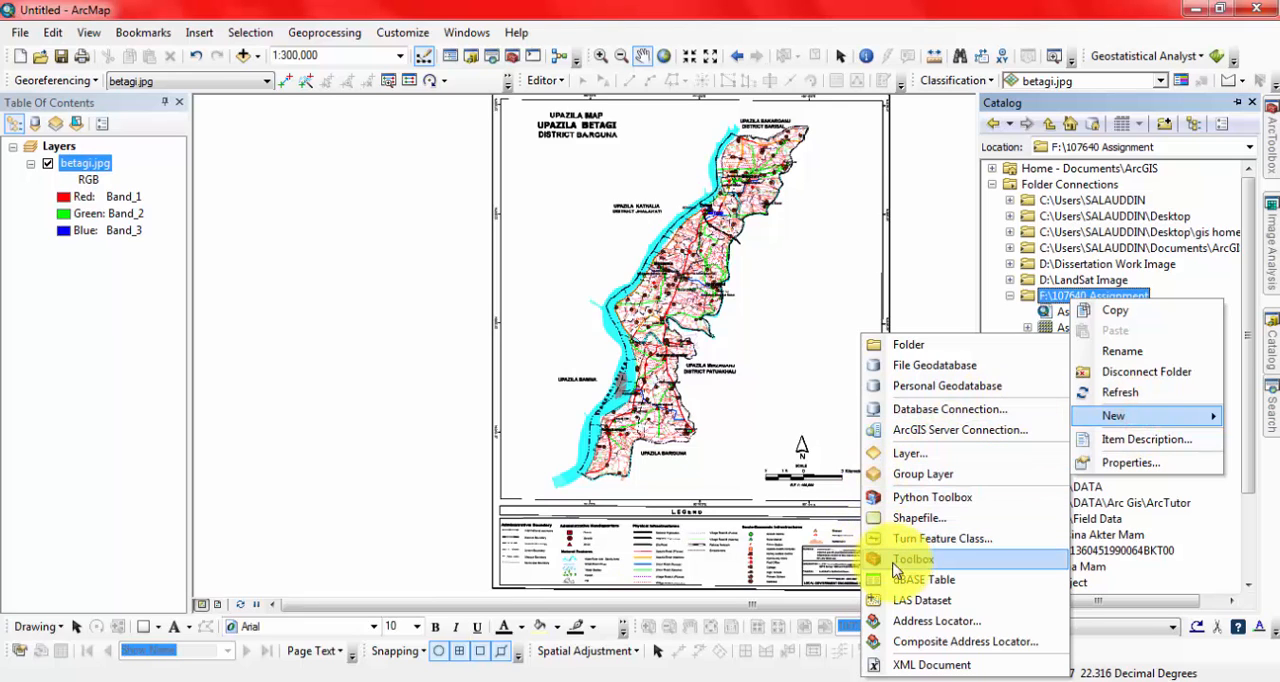
pyautogui.click(903, 520)
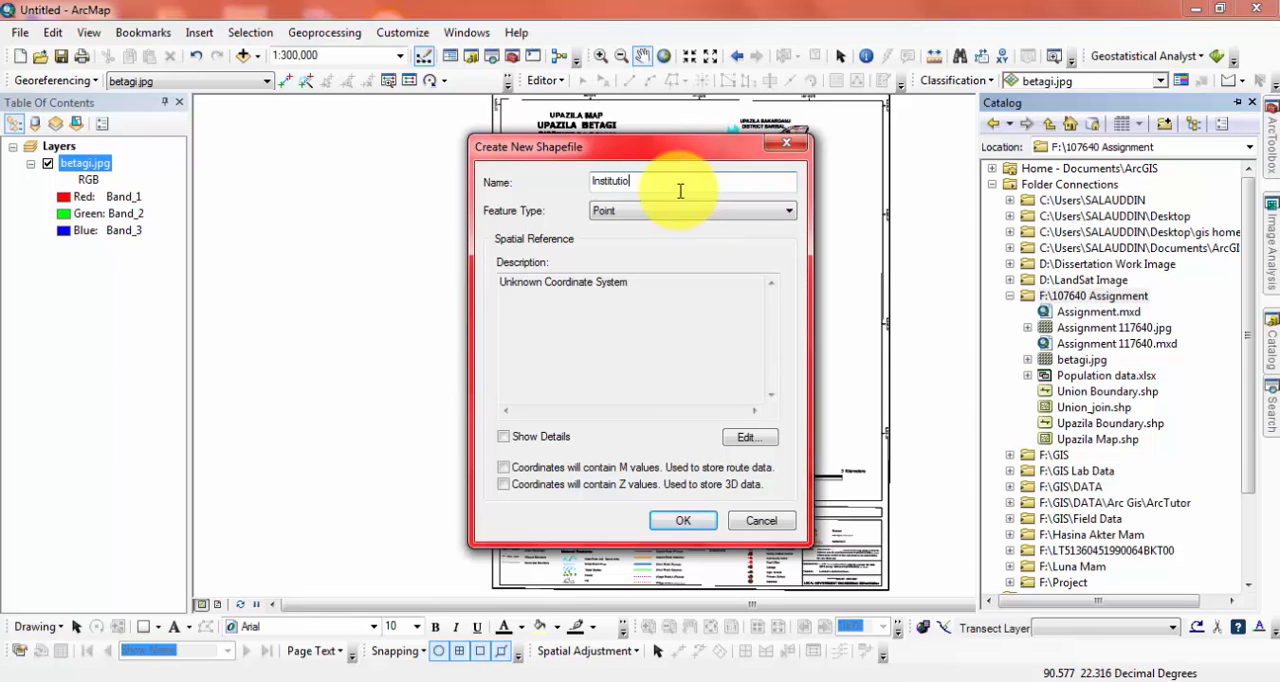
pyautogui.click(750, 437)
pyautogui.click(532, 221)
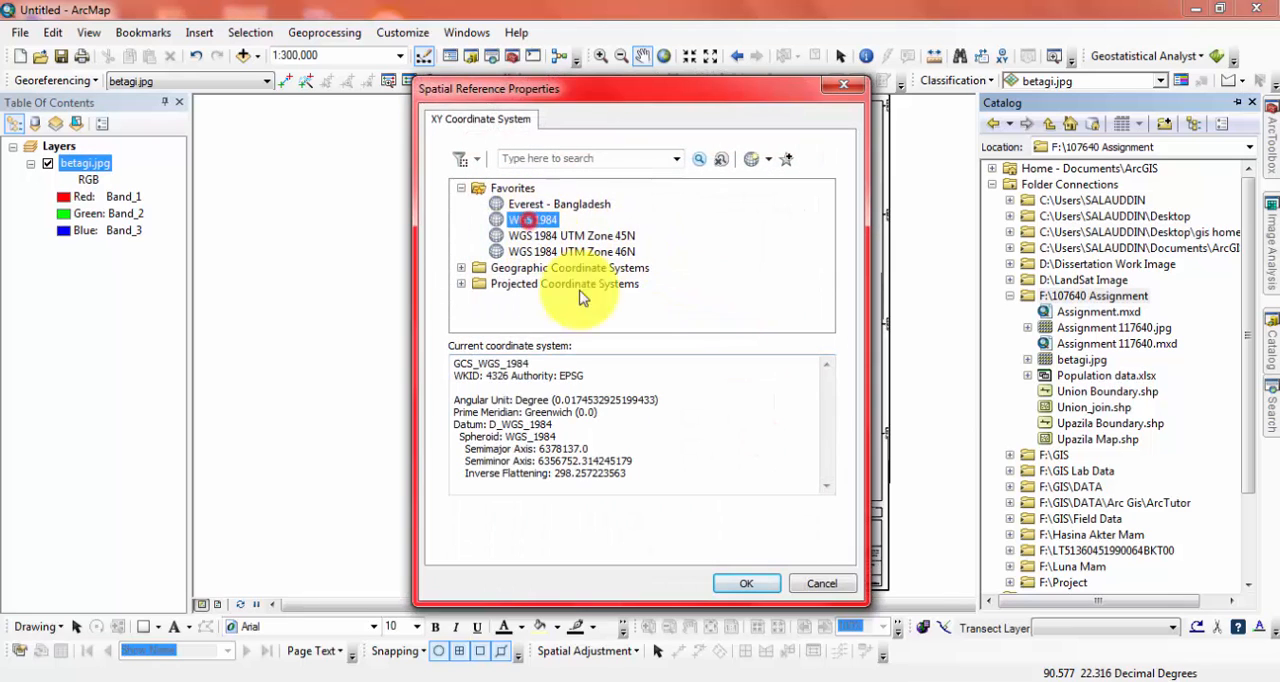
pyautogui.click(755, 585)
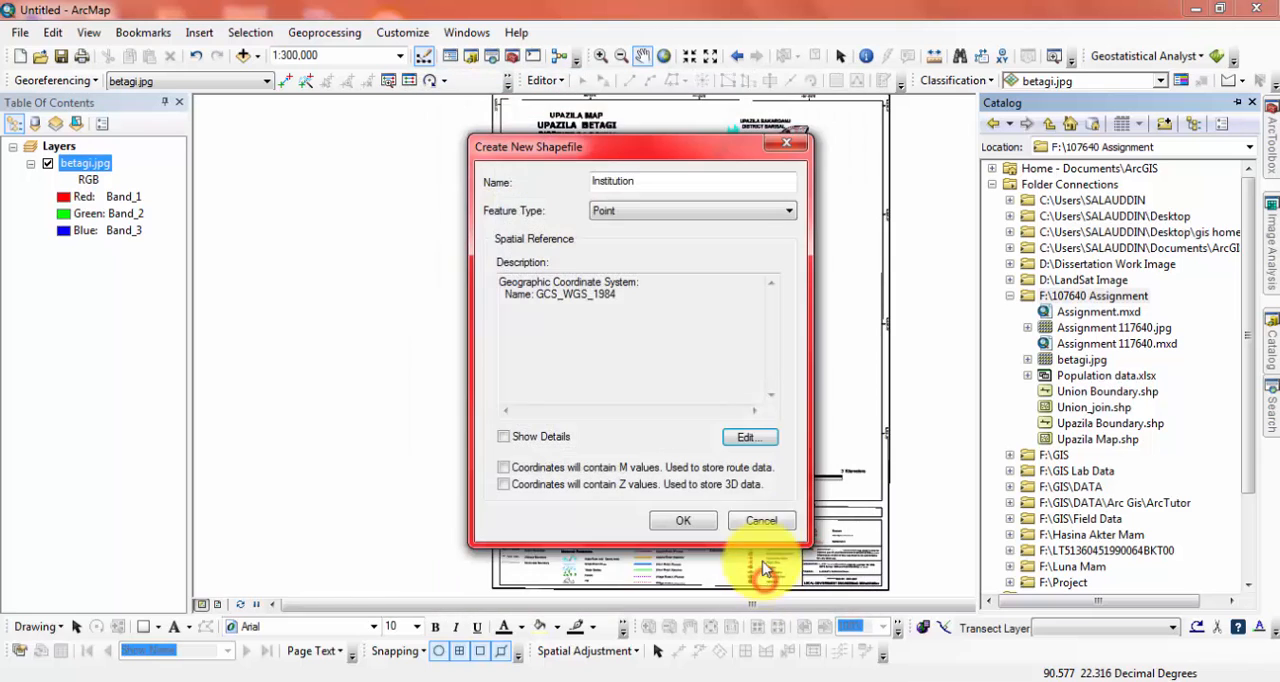
pyautogui.click(684, 519)
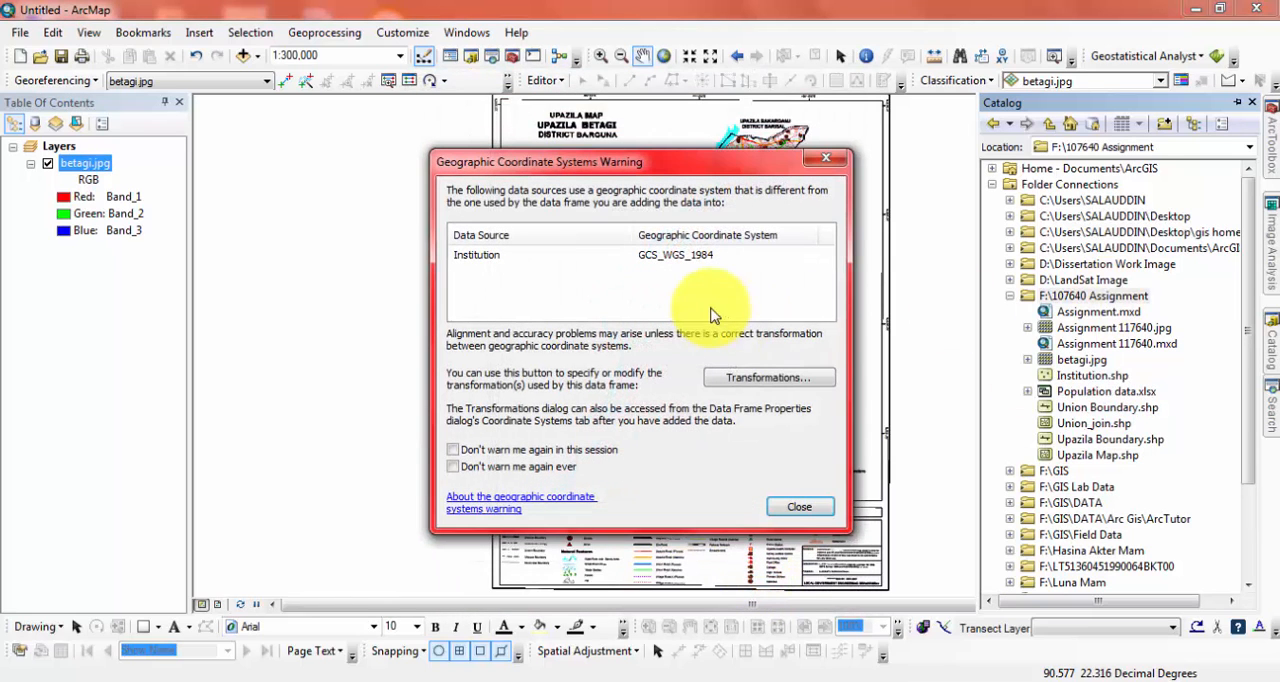
pyautogui.click(798, 505)
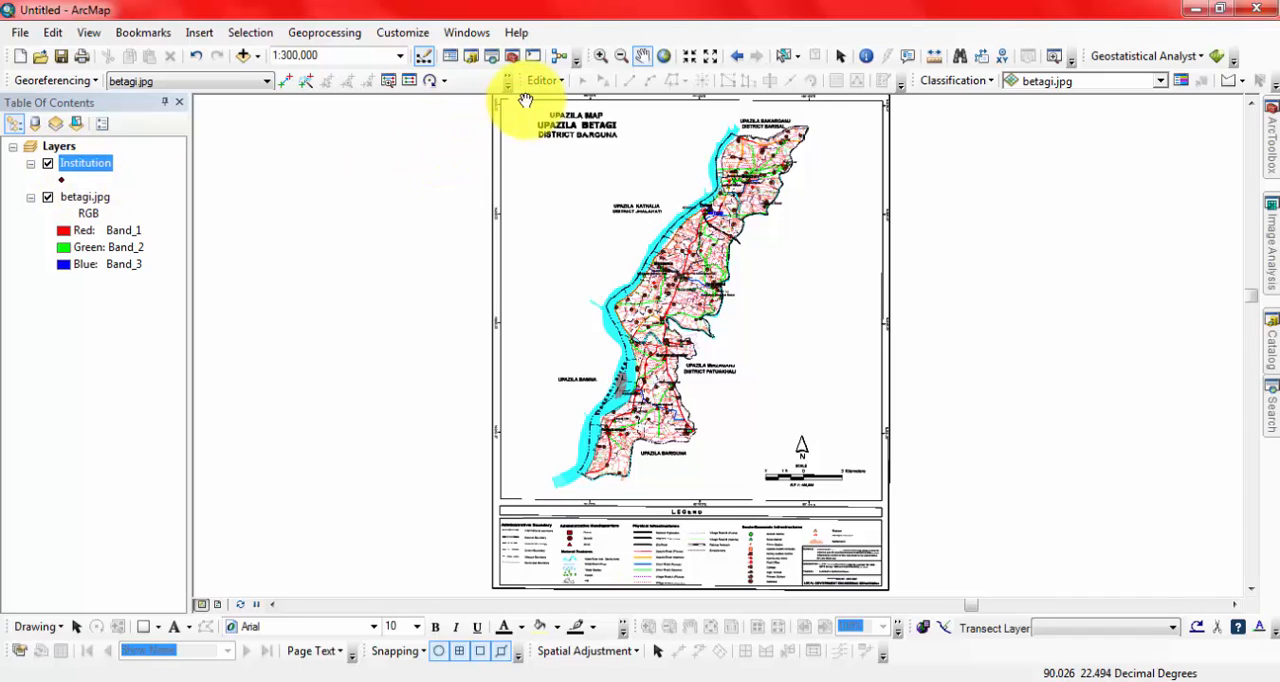
# Close the Editor toolbar, display it again and dock it beside the Georeferencing toolbar.
pyautogui.moveTo(506, 80); pyautogui.dragTo(651, 200)
pyautogui.click(856, 182)
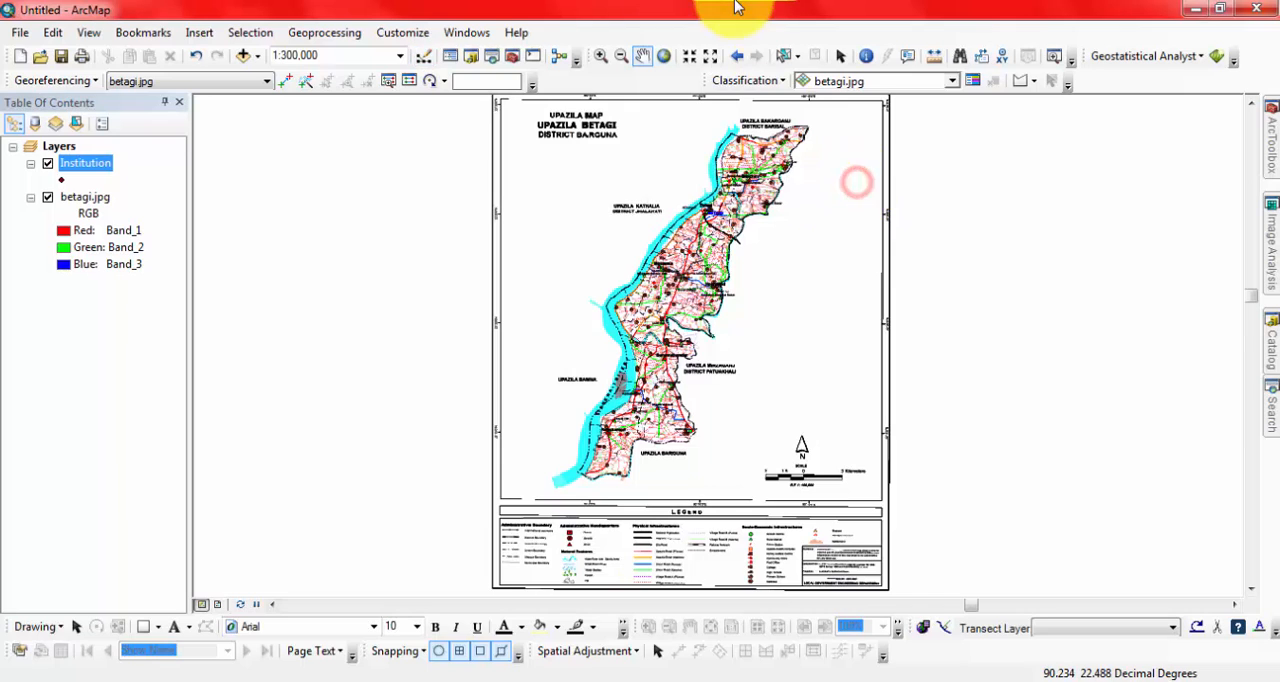
pyautogui.click(402, 33)
pyautogui.moveTo(437, 60)
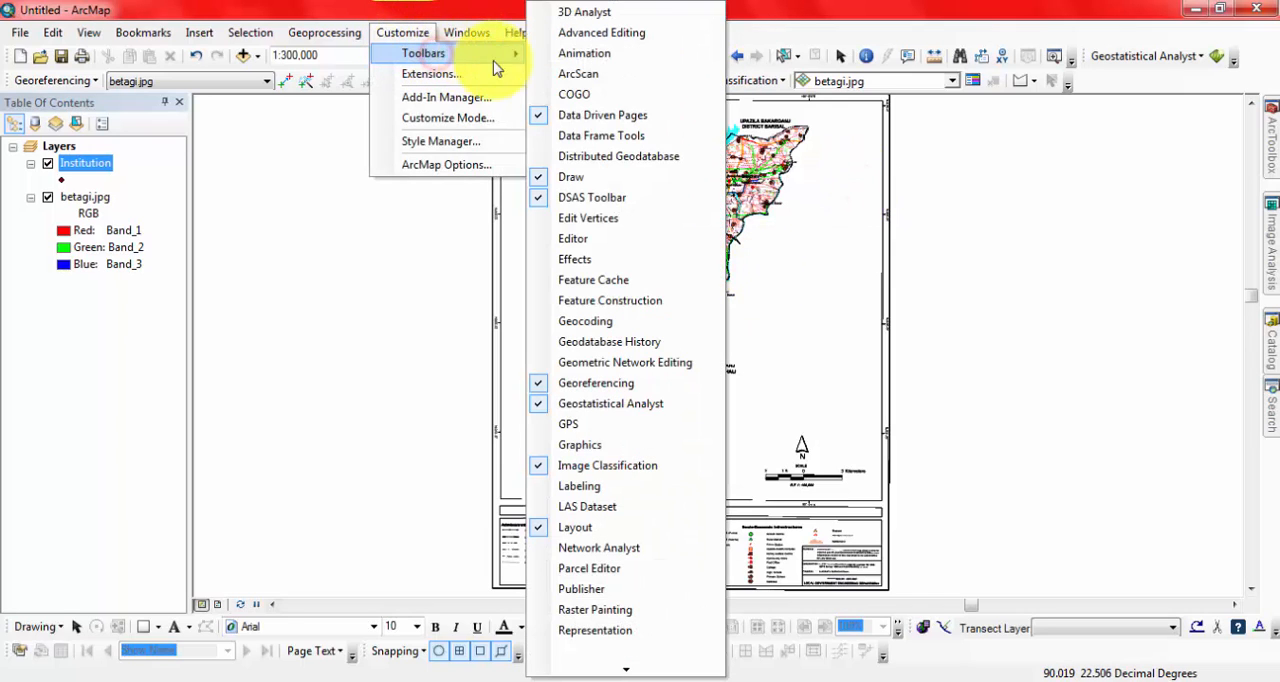
pyautogui.click(540, 246)
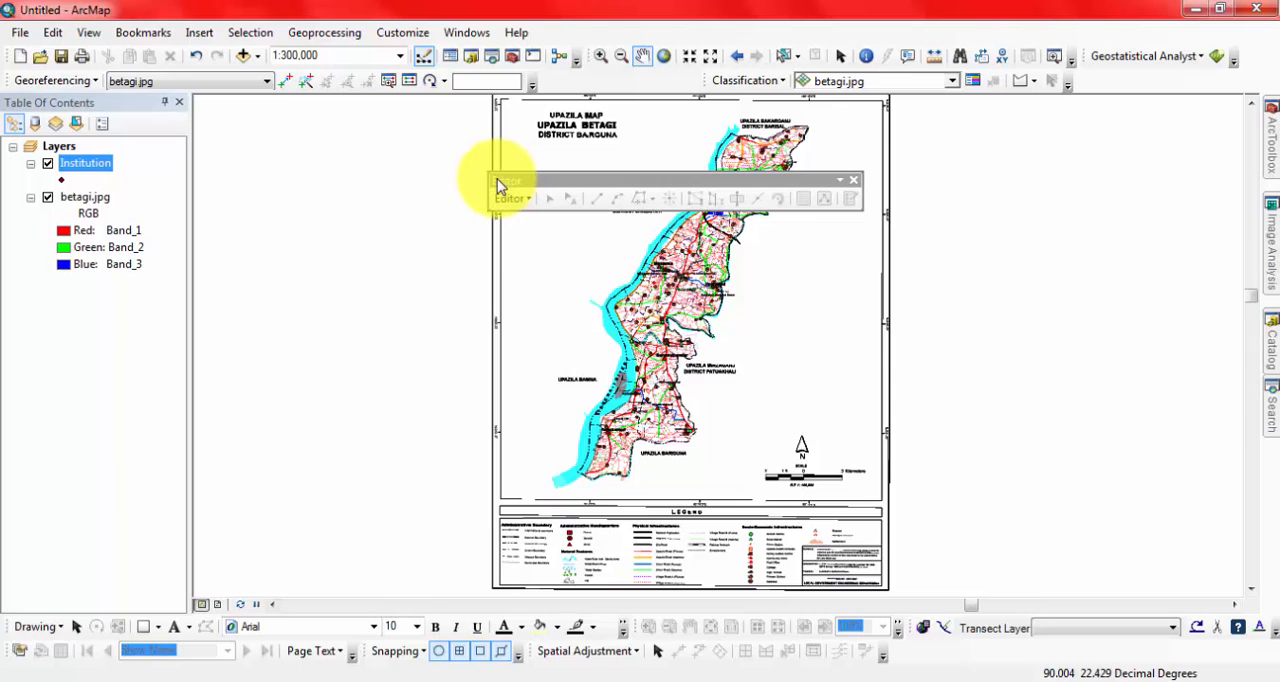
pyautogui.moveTo(497, 179); pyautogui.dragTo(538, 95)
# Open an edit session, select the Institution feature template with the Point construction tool, and stop editing.
pyautogui.click(543, 81)
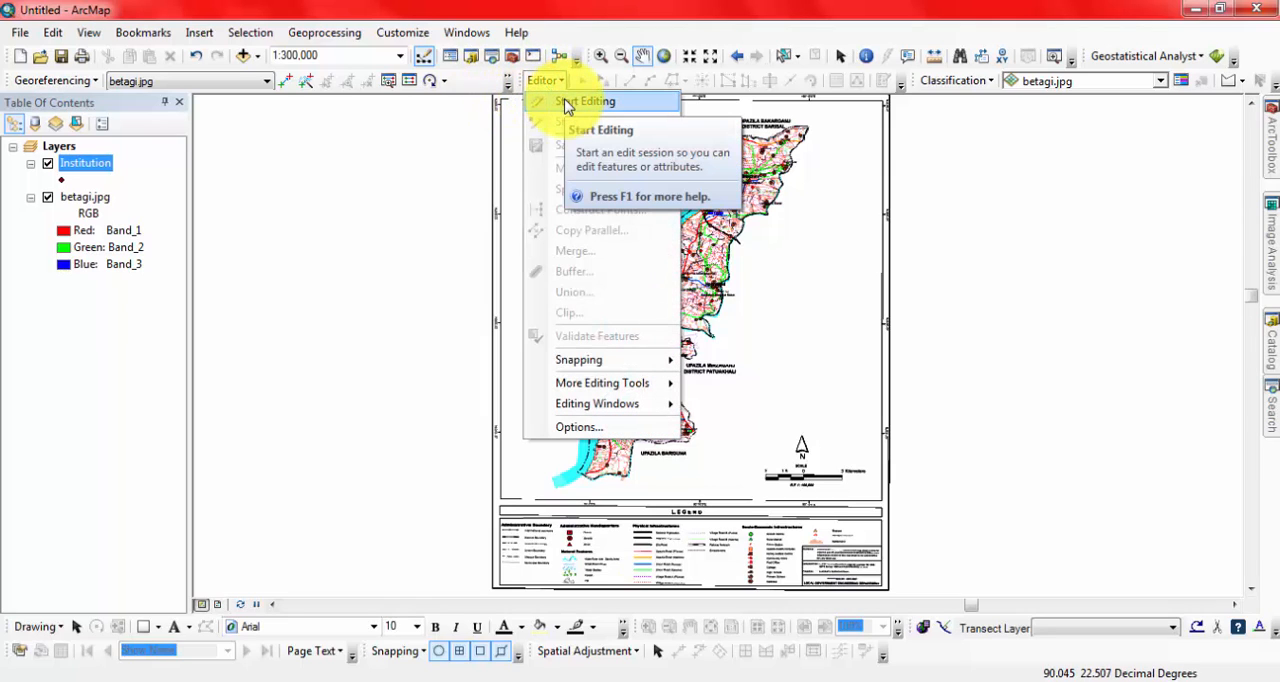
pyautogui.click(566, 102)
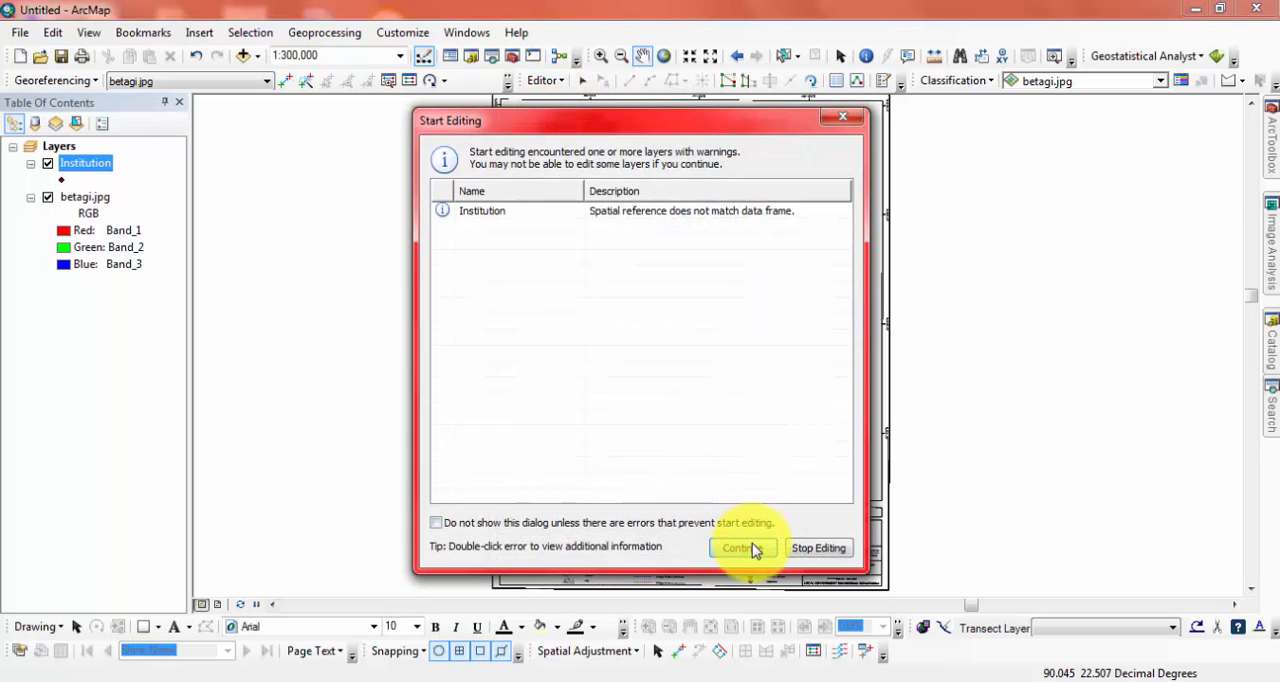
pyautogui.click(742, 548)
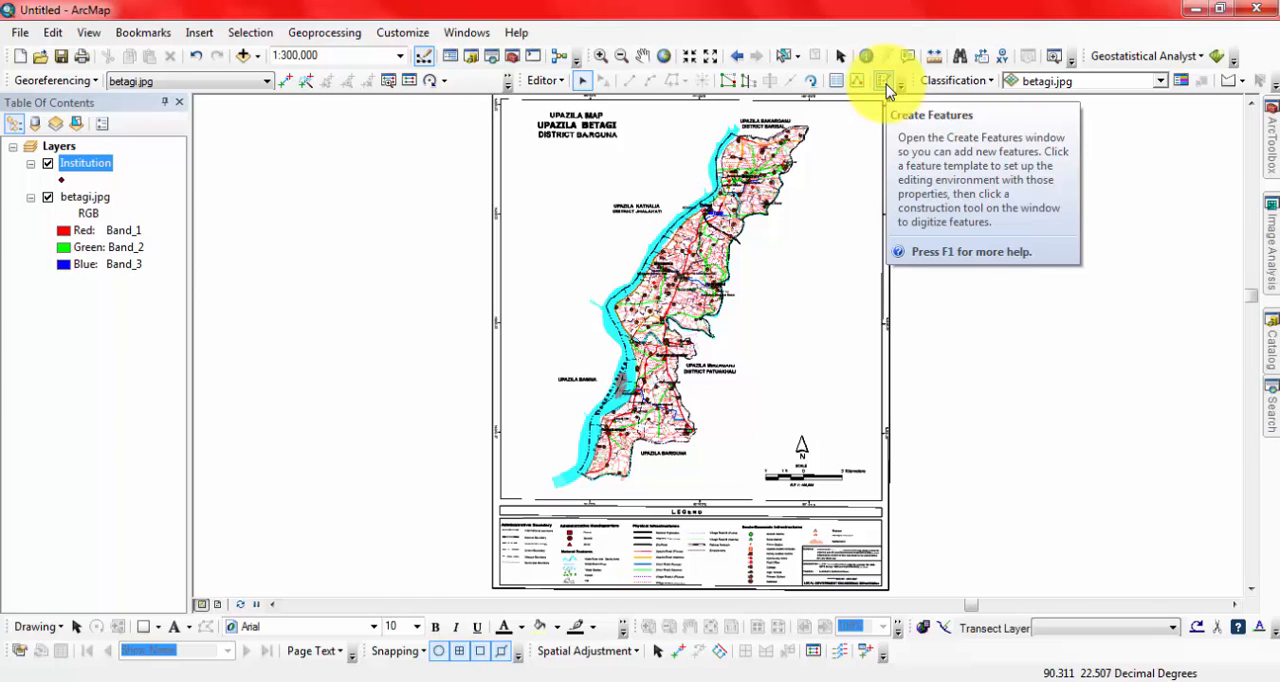
pyautogui.click(886, 84)
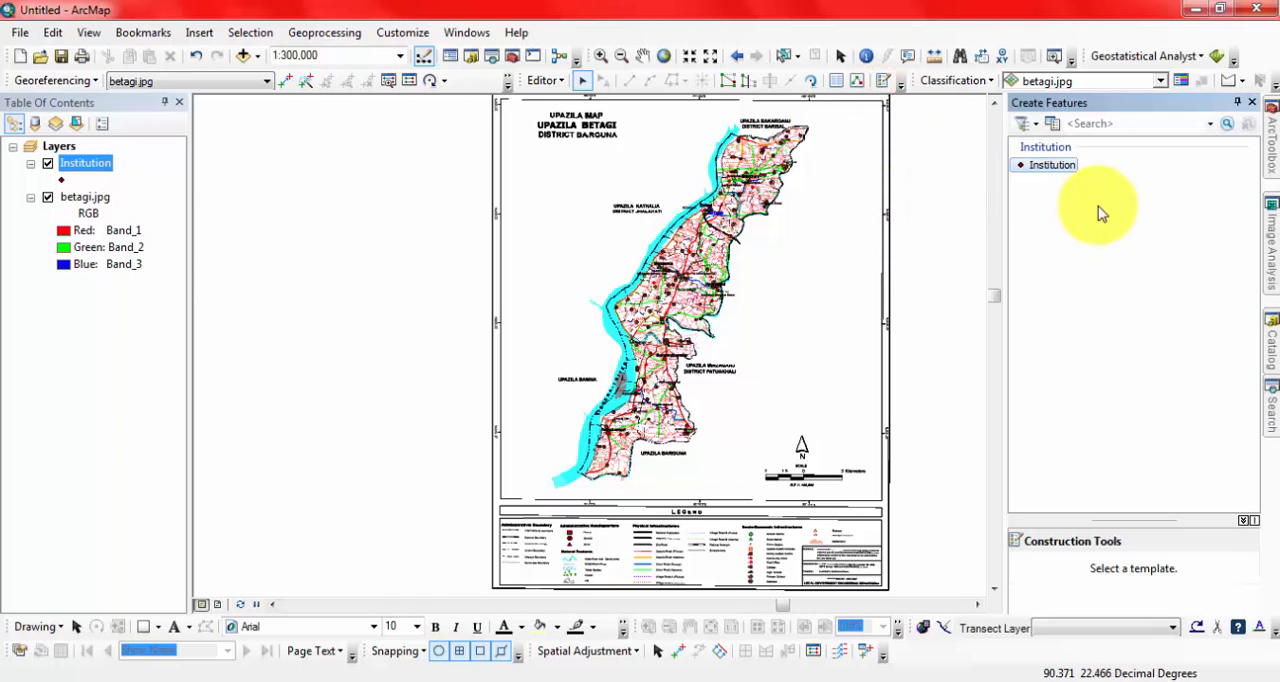
pyautogui.click(1040, 168)
pyautogui.click(1048, 572)
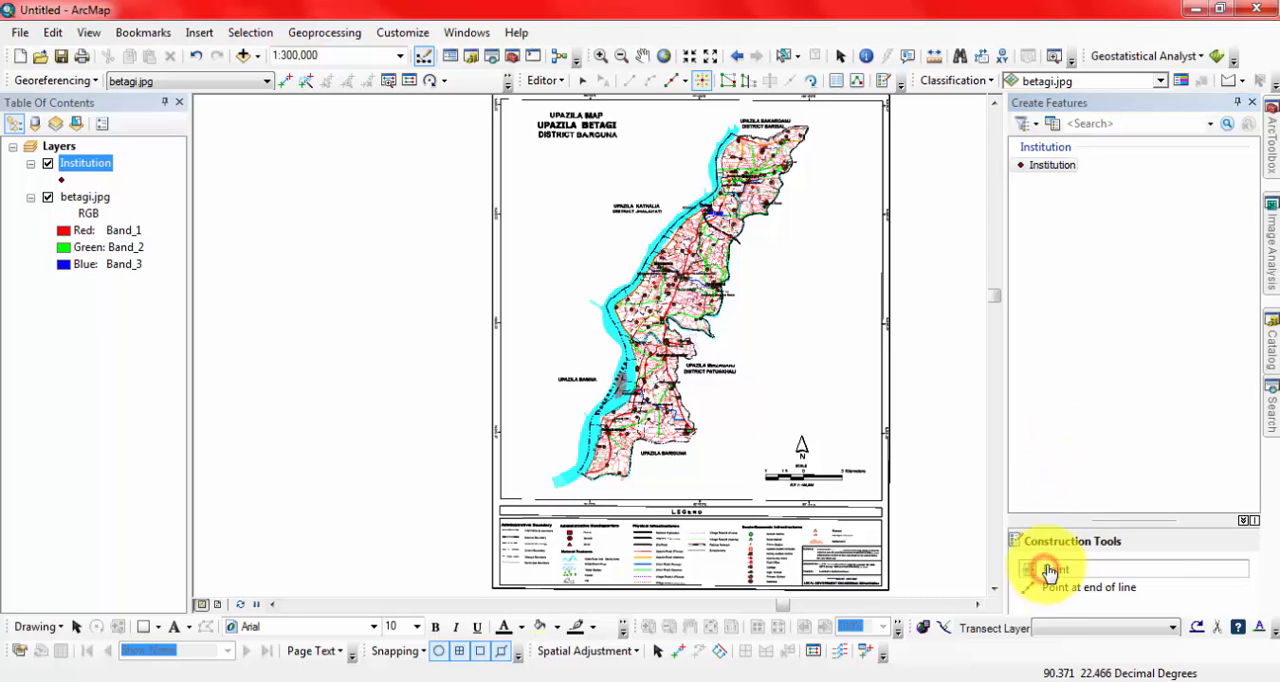
pyautogui.click(545, 80)
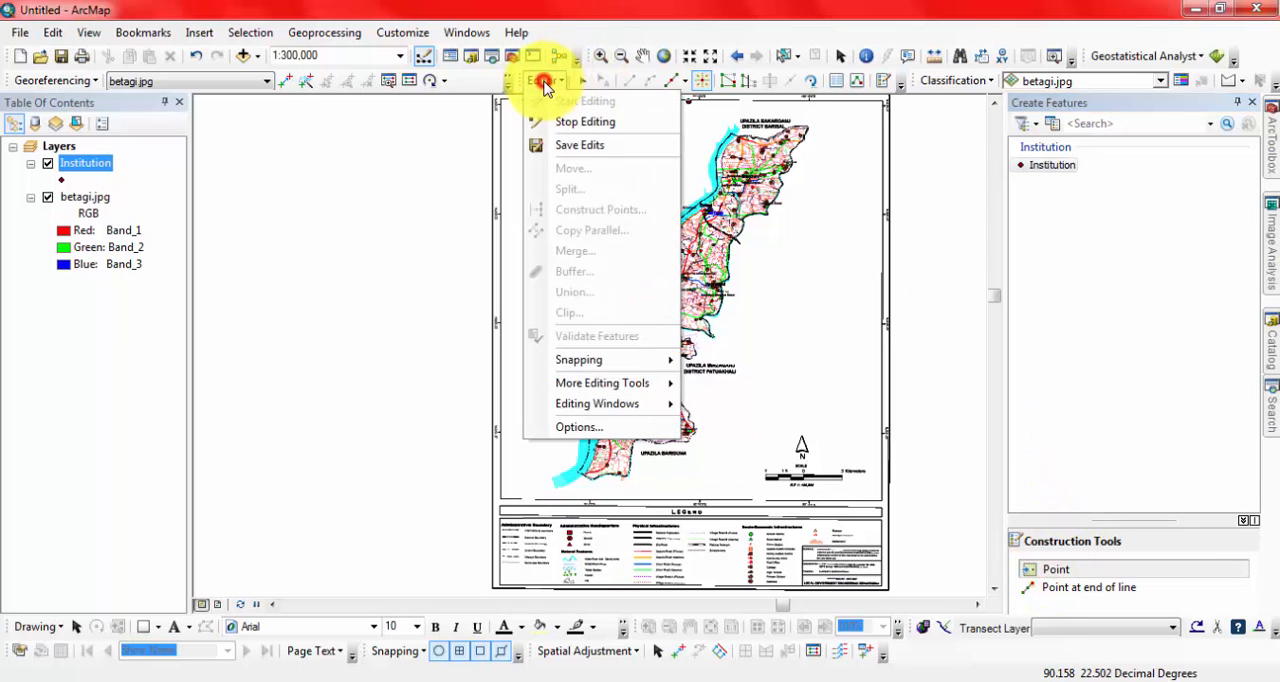
pyautogui.click(580, 122)
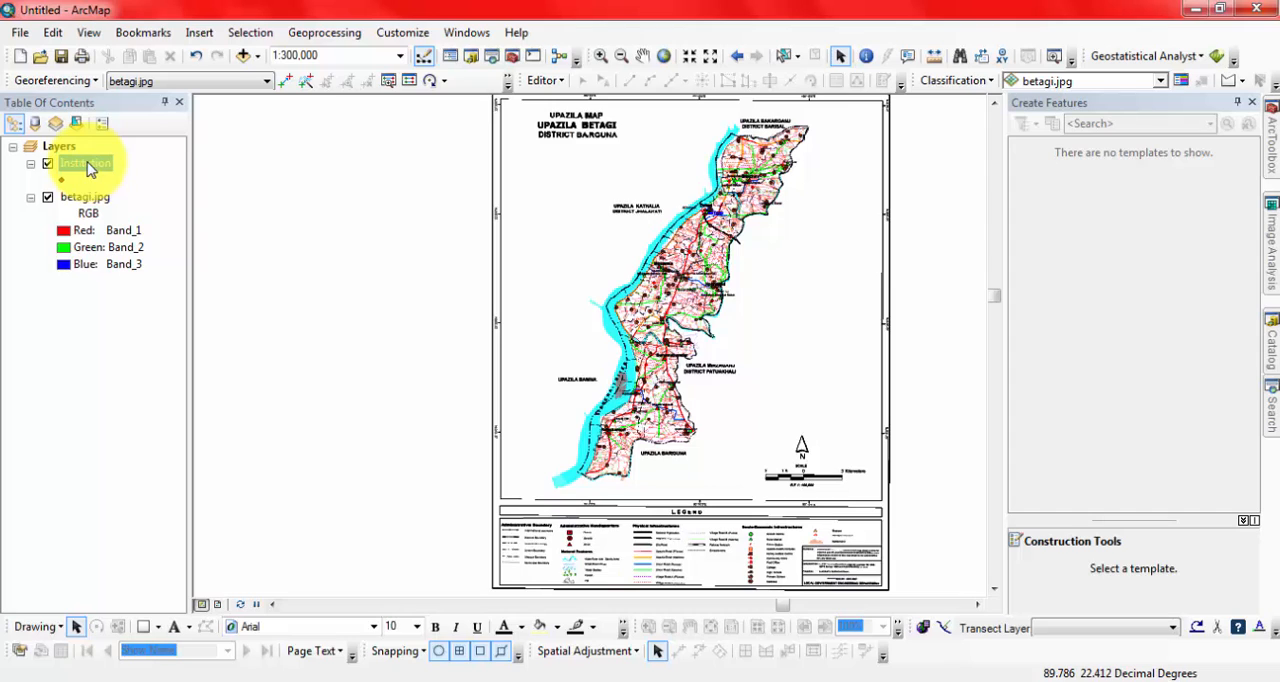
# Add a Text field named Type with length 50 to the Institution attribute table and close the table.
pyautogui.rightClick(84, 167)
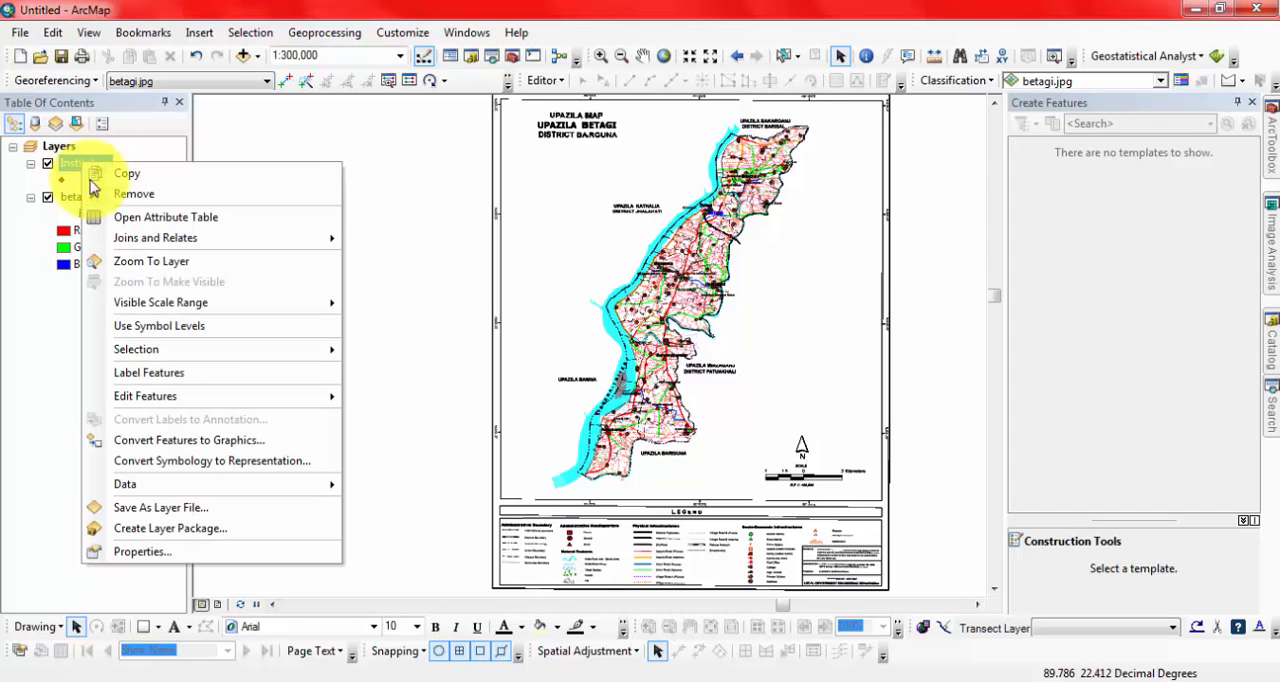
pyautogui.click(117, 225)
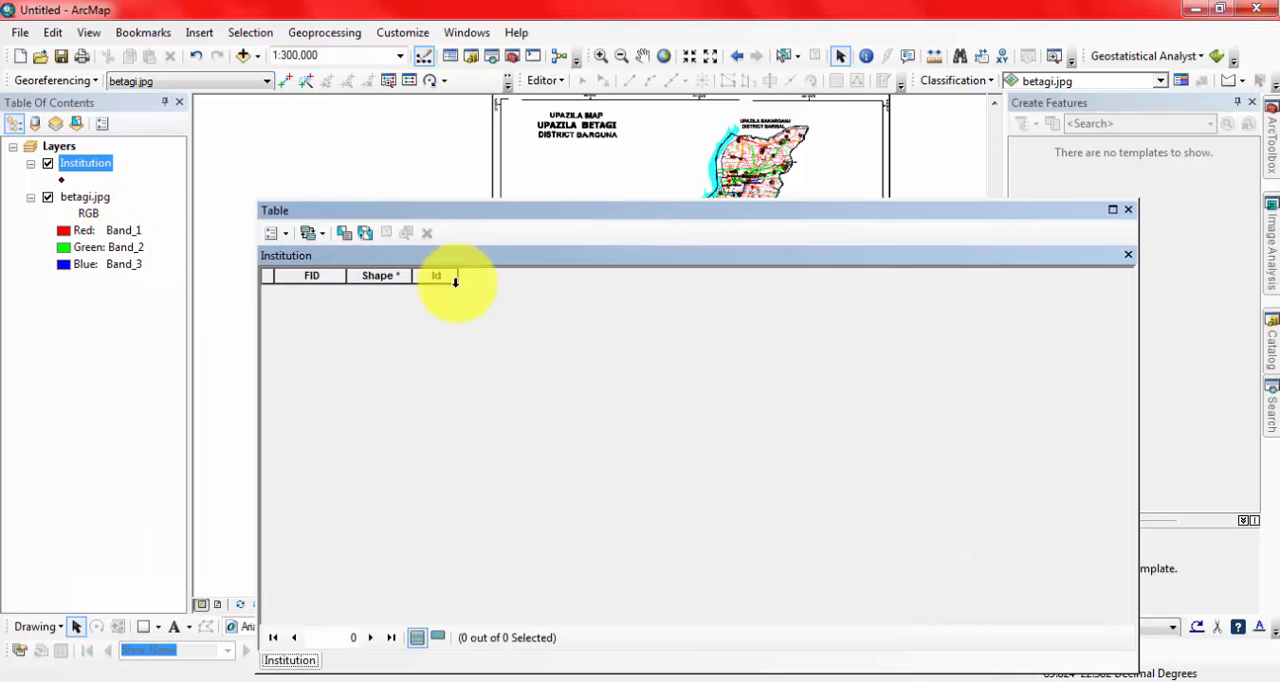
pyautogui.click(271, 233)
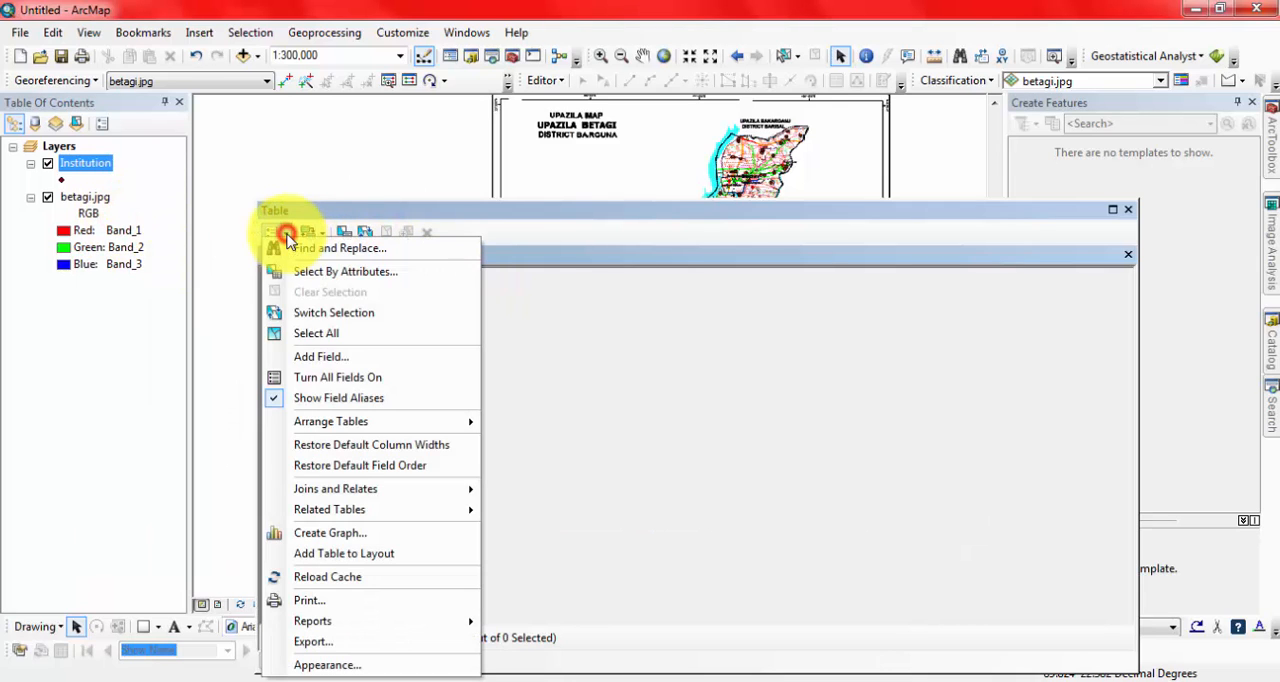
pyautogui.click(315, 358)
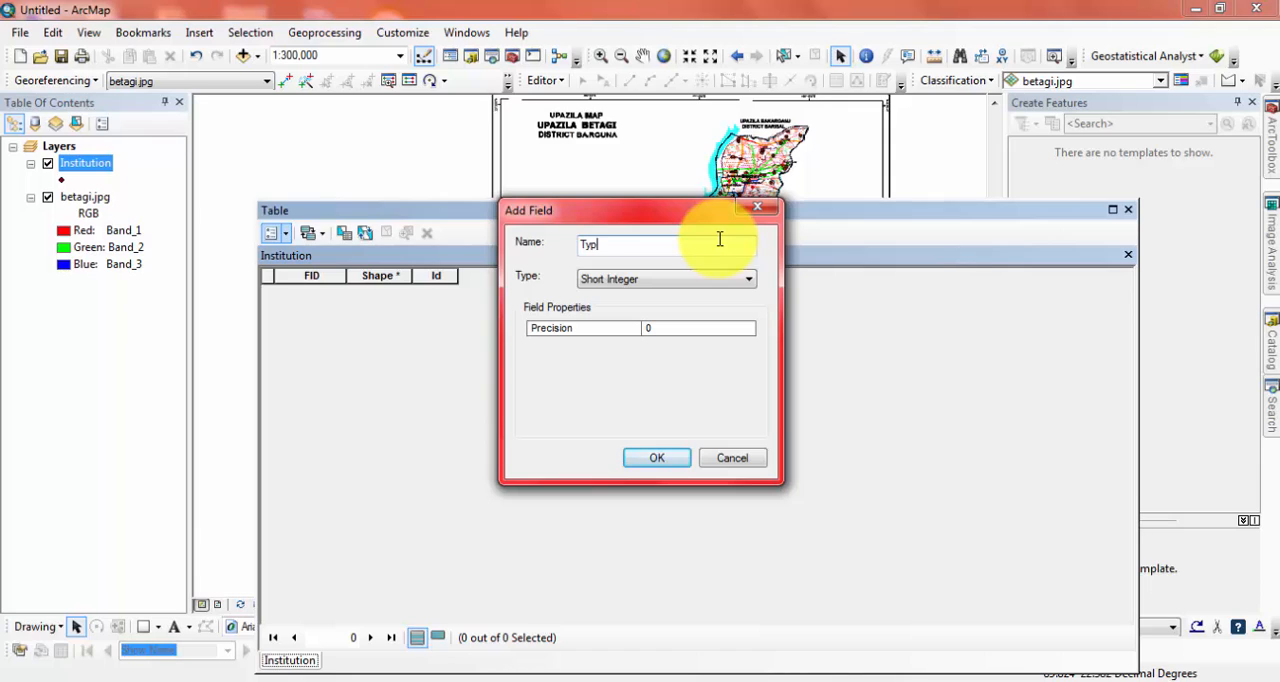
pyautogui.click(731, 283)
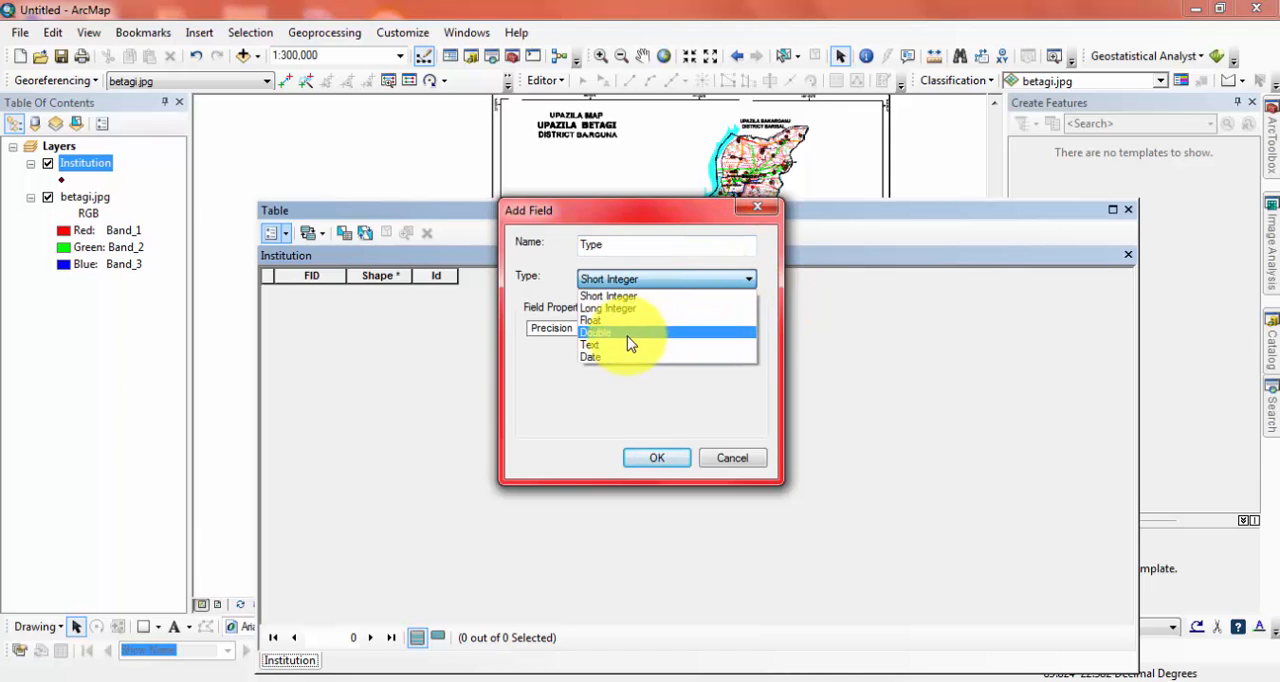
pyautogui.click(597, 345)
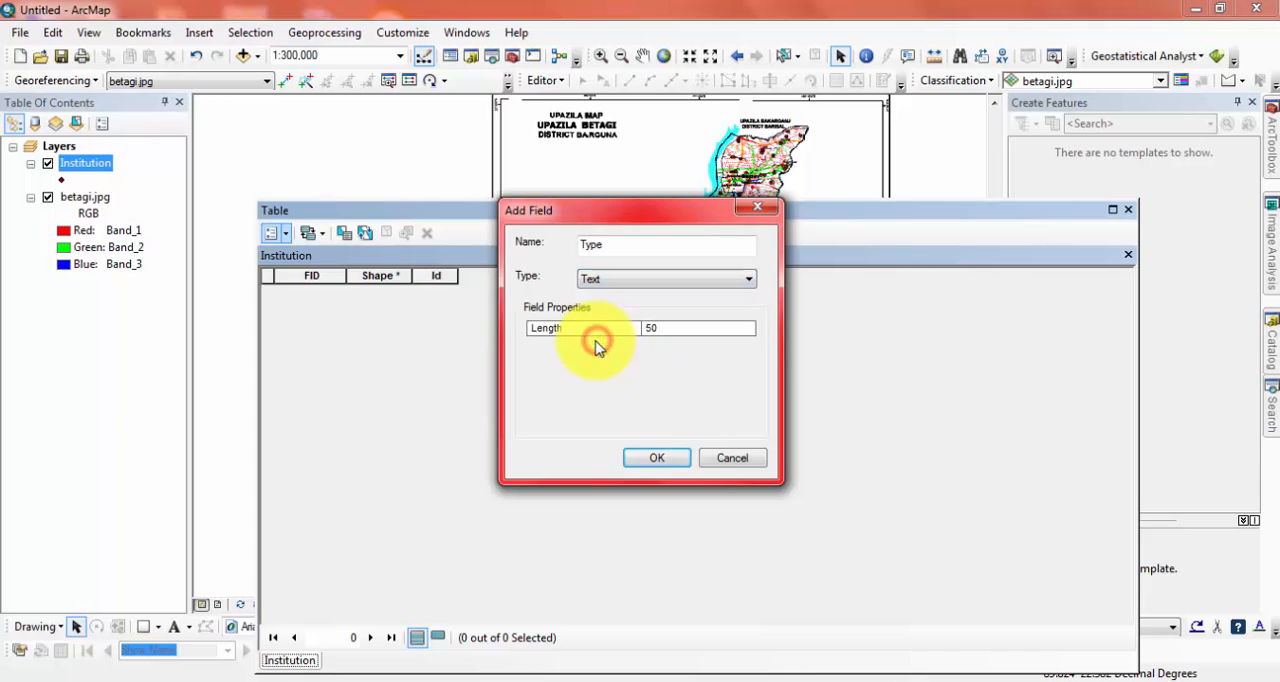
pyautogui.click(660, 457)
pyautogui.click(1128, 210)
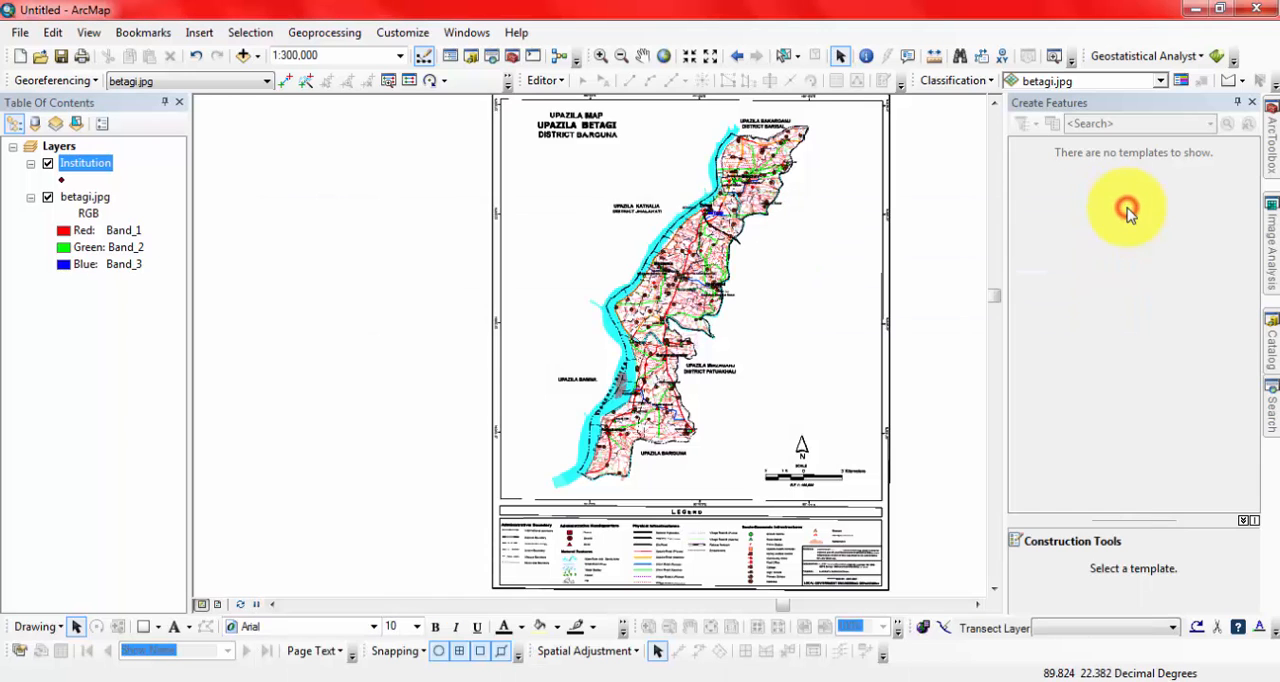
# Start an edit session for the Institution layer, continuing past the spatial reference warning, and bring up its feature templates.
pyautogui.click(541, 79)
pyautogui.click(563, 104)
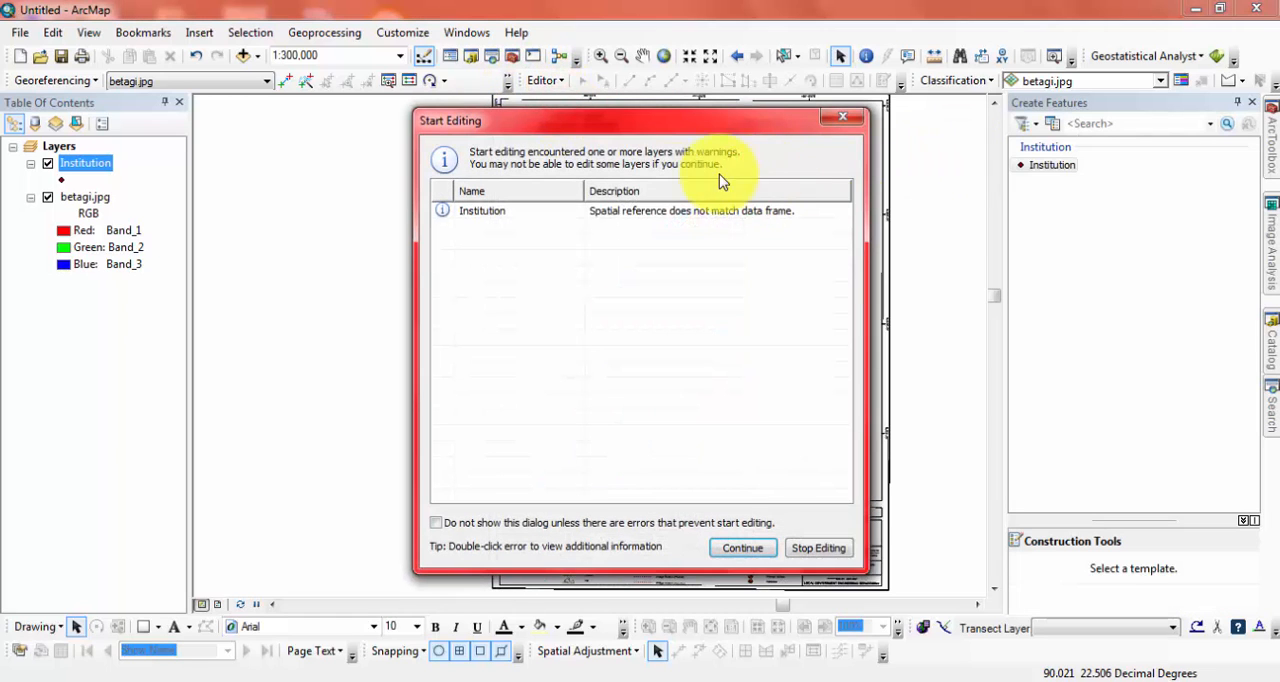
pyautogui.click(651, 212)
pyautogui.click(756, 545)
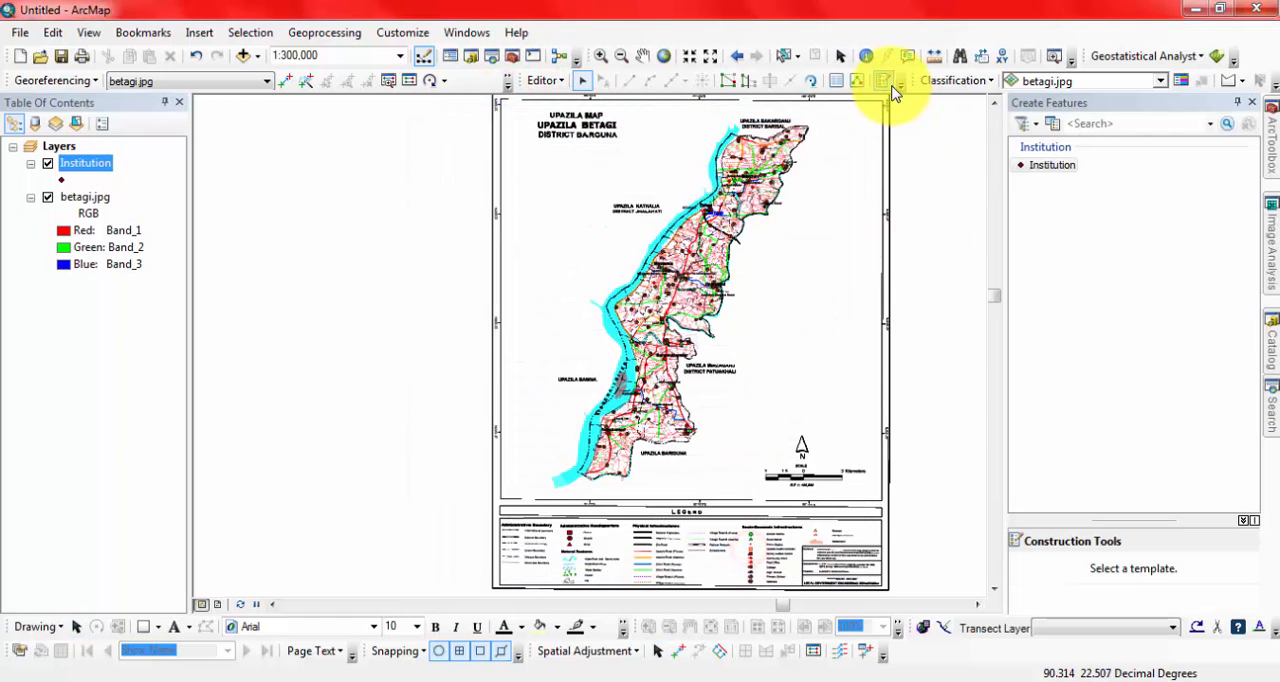
pyautogui.click(888, 82)
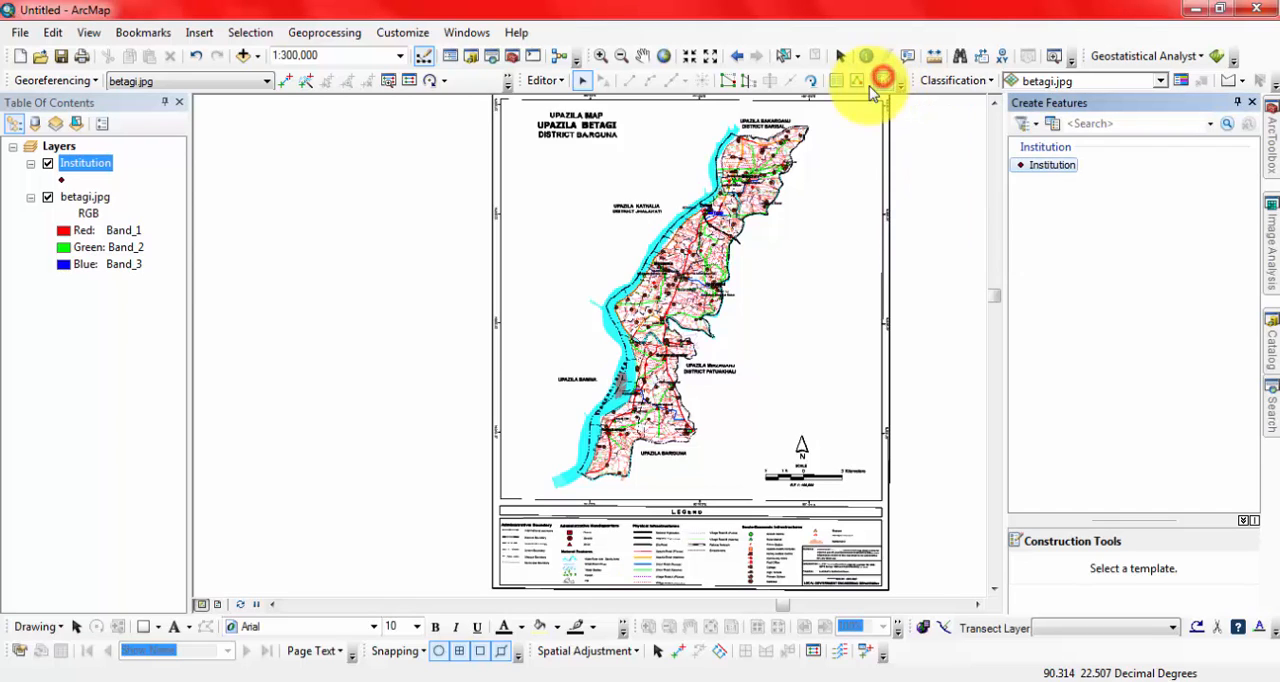
# Select the Institution template with the Point construction tool and digitize the P-marked institutions in the northwestern part of the map.
pyautogui.click(1045, 166)
pyautogui.click(1047, 585)
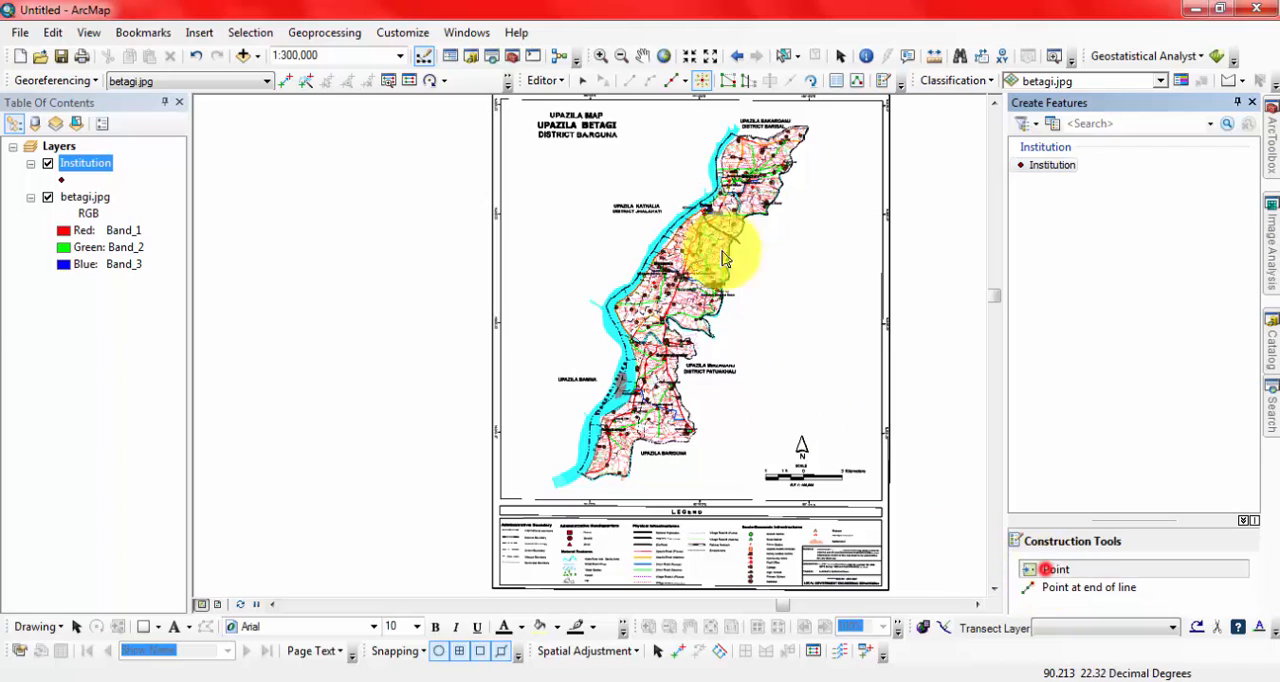
pyautogui.scroll(5, 727, 152)
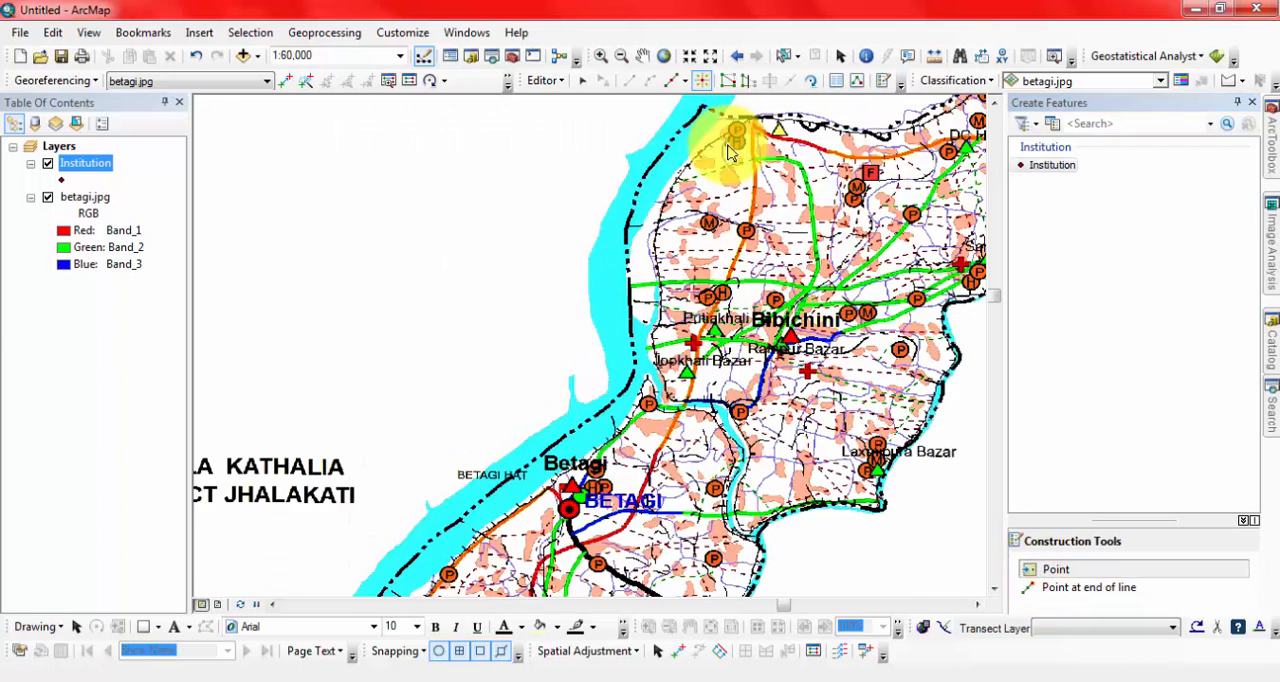
pyautogui.scroll(1, 732, 135)
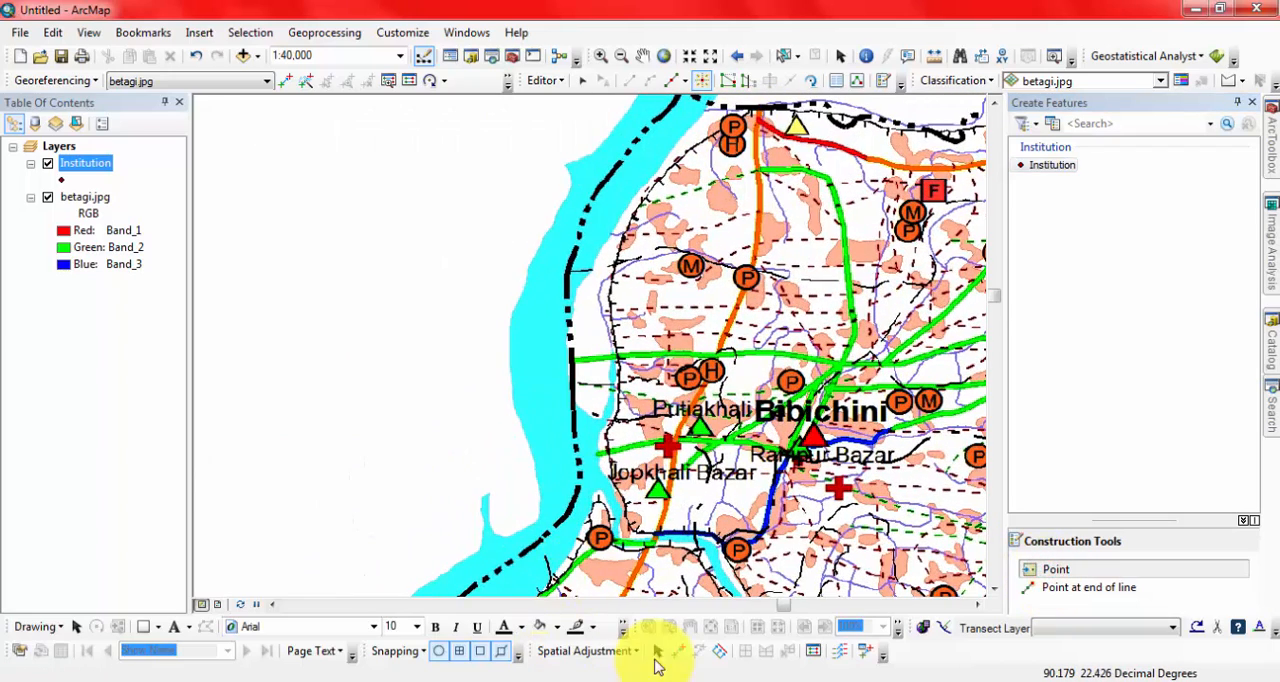
pyautogui.click(972, 605)
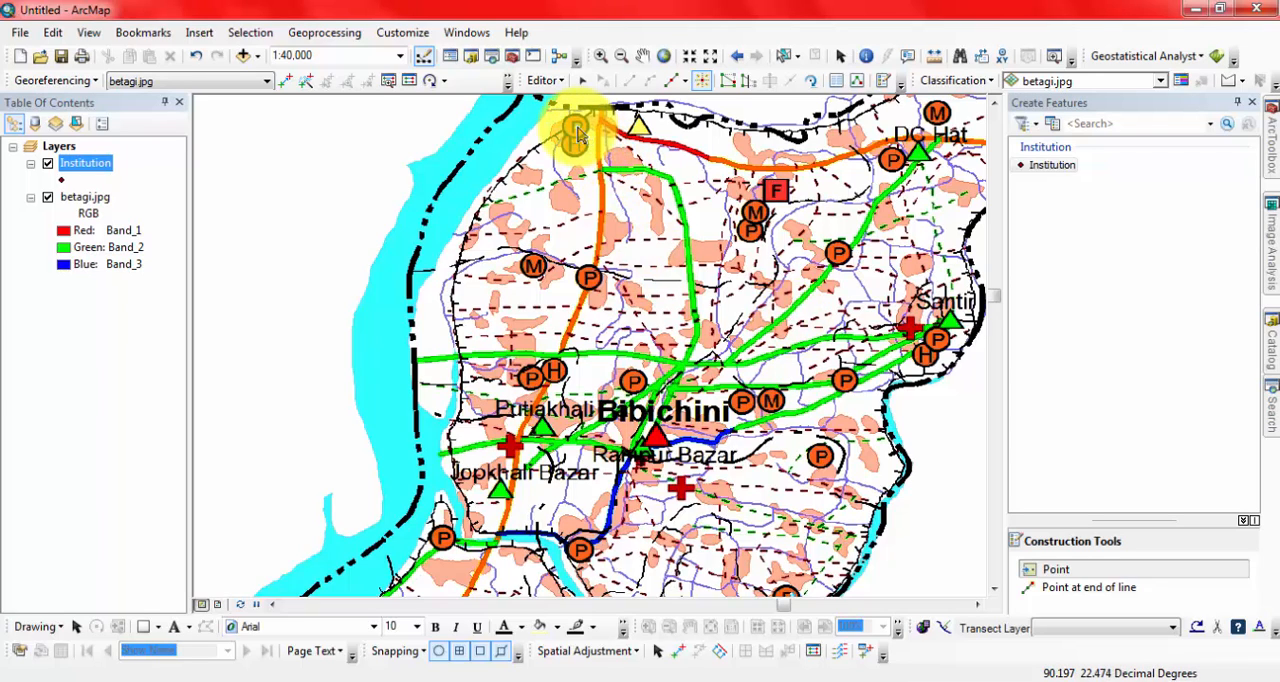
pyautogui.moveTo(577, 135); pyautogui.dragTo(592, 288)
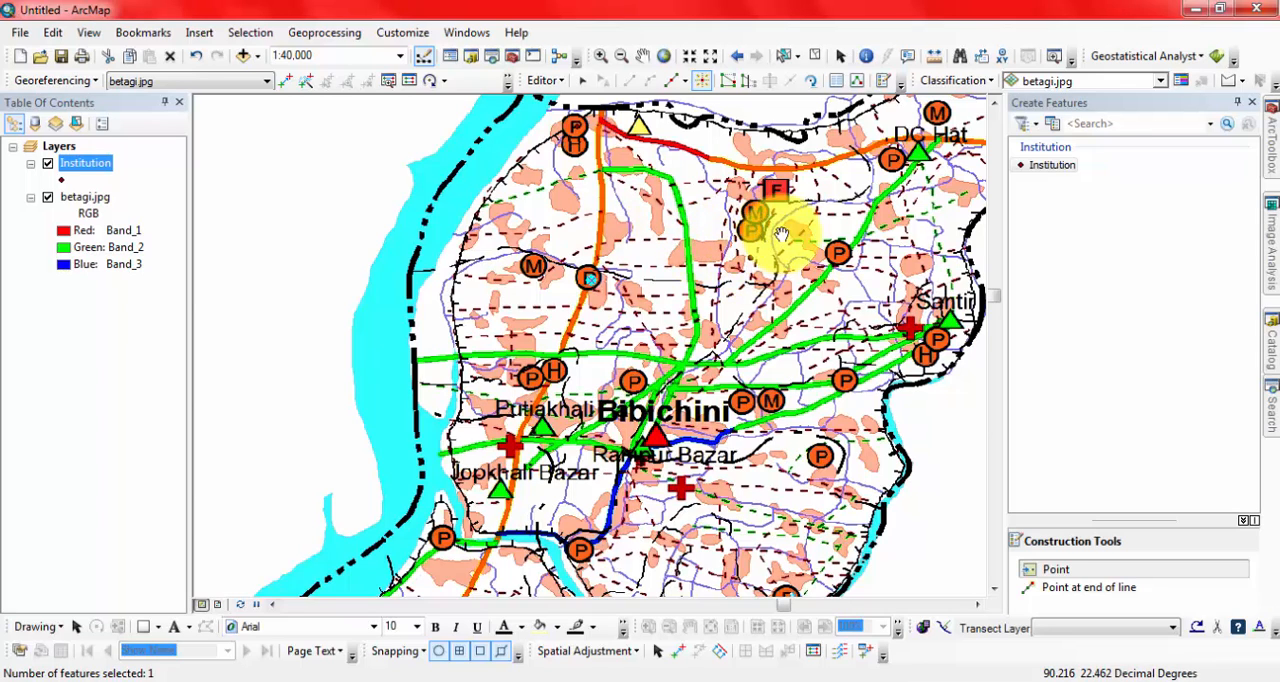
# Digitize Institution points on the P symbols south of the F symbol and around DC Hat in the northeast.
pyautogui.moveTo(775, 222)
pyautogui.mouseDown()
pyautogui.moveTo(623, 286)
pyautogui.moveTo(612, 303)
pyautogui.mouseUp()
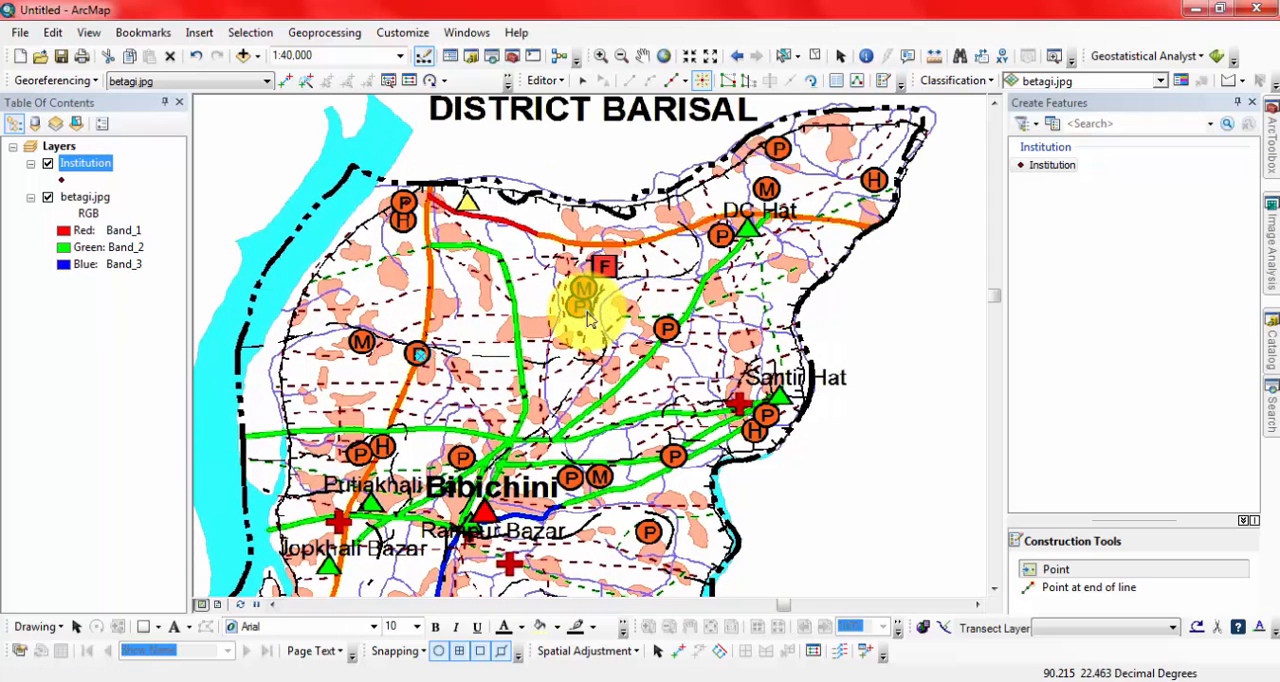
pyautogui.click(585, 316)
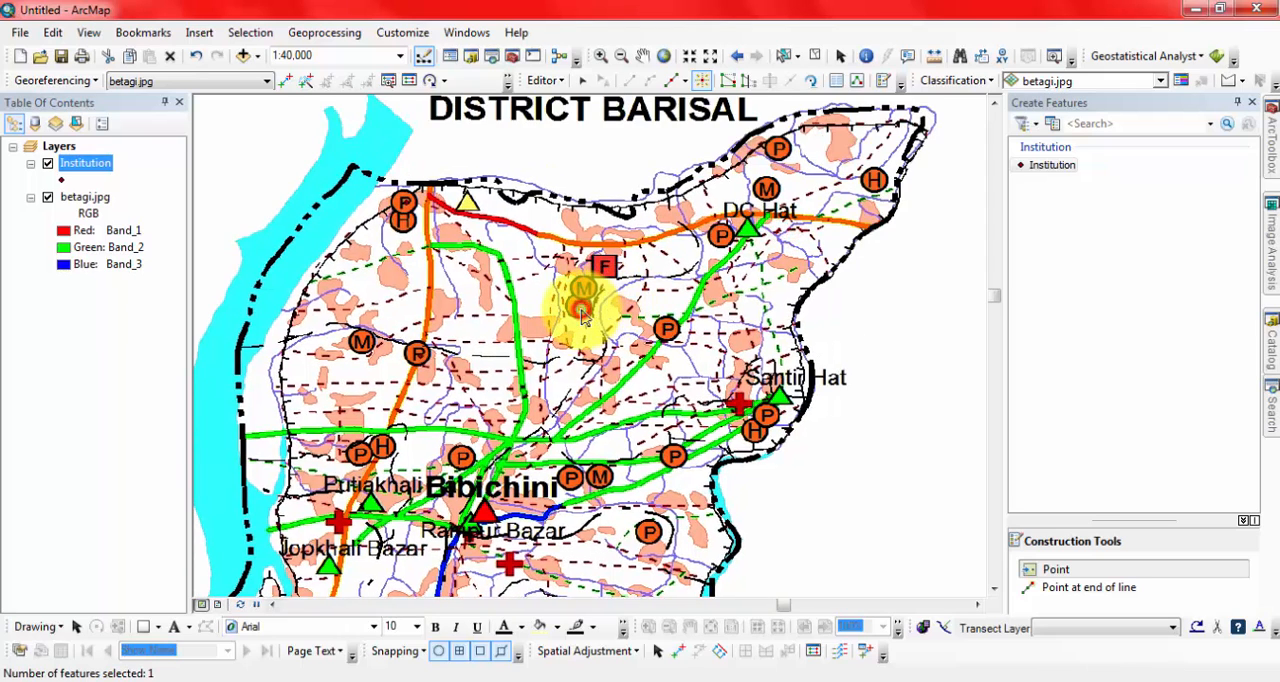
pyautogui.click(778, 151)
pyautogui.click(720, 236)
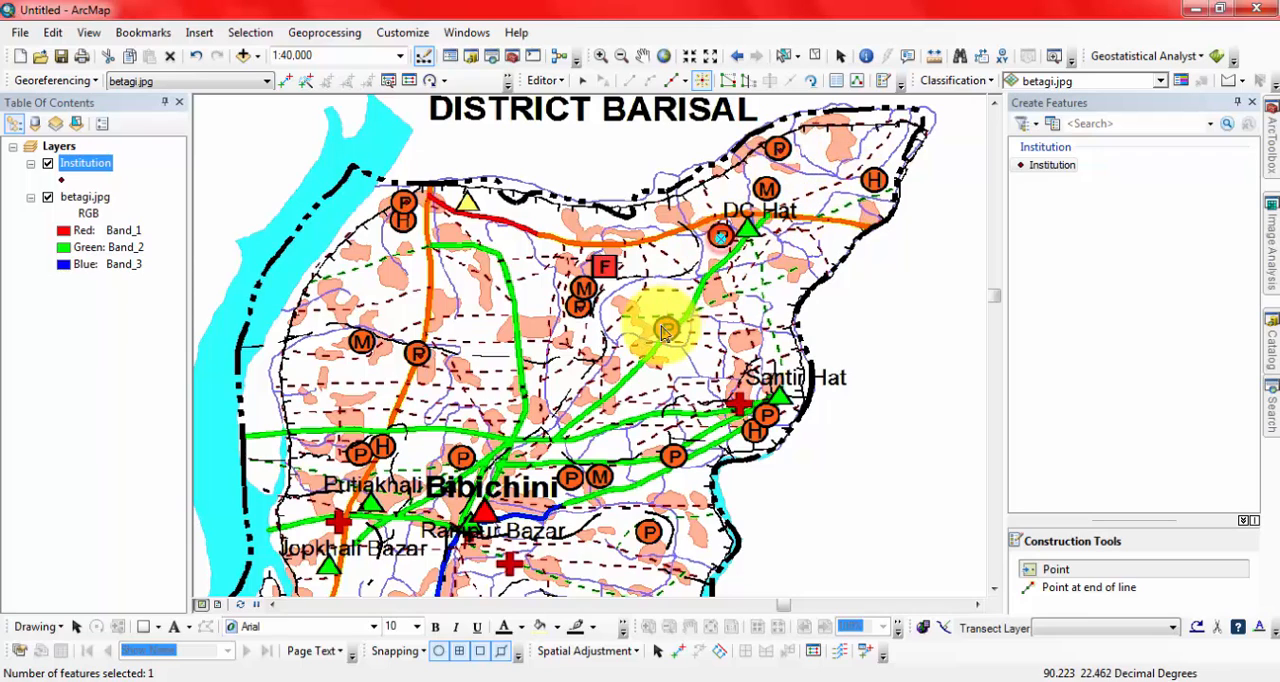
pyautogui.click(668, 334)
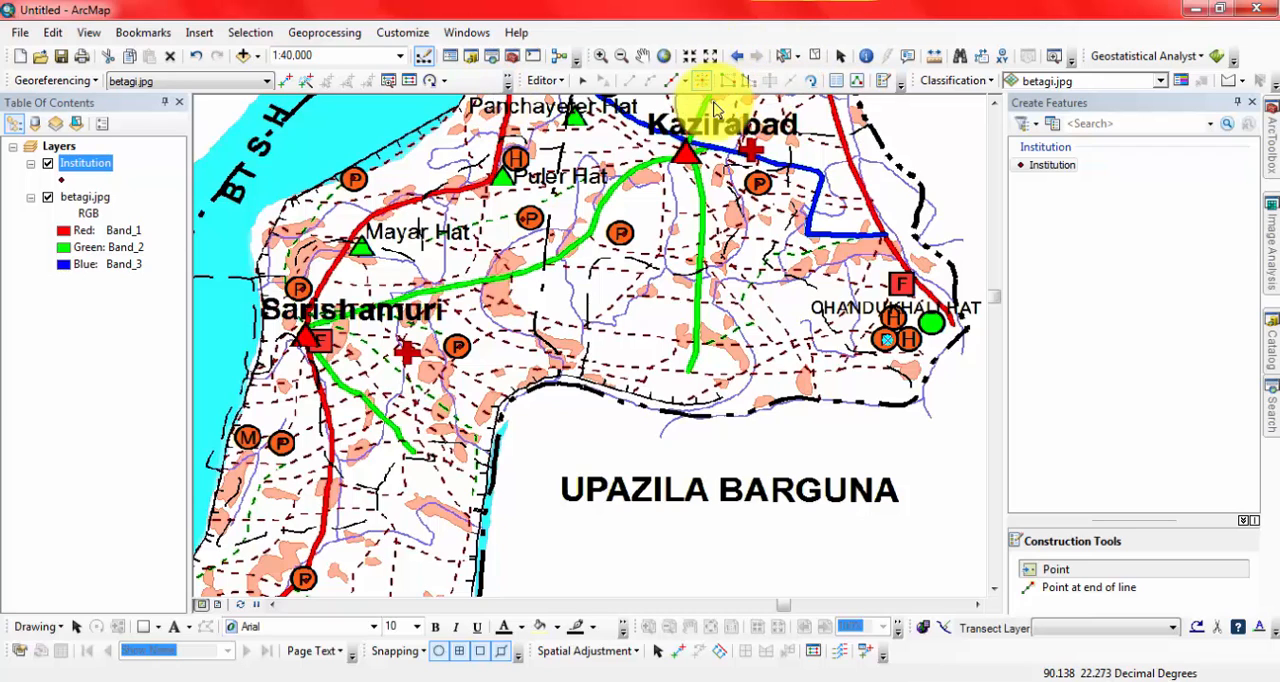
# Save the edits and display the attributes of the selected Institution point beside Chandukhali Hat.
pyautogui.click(545, 82)
pyautogui.click(600, 122)
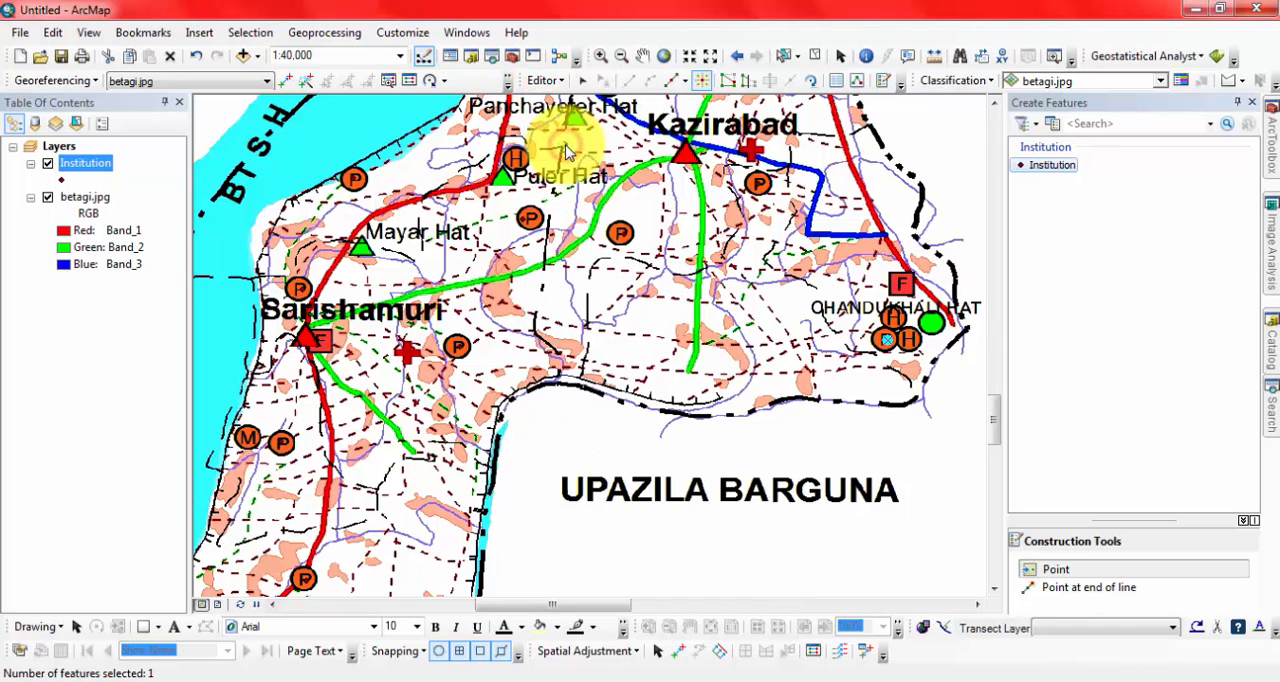
pyautogui.click(841, 82)
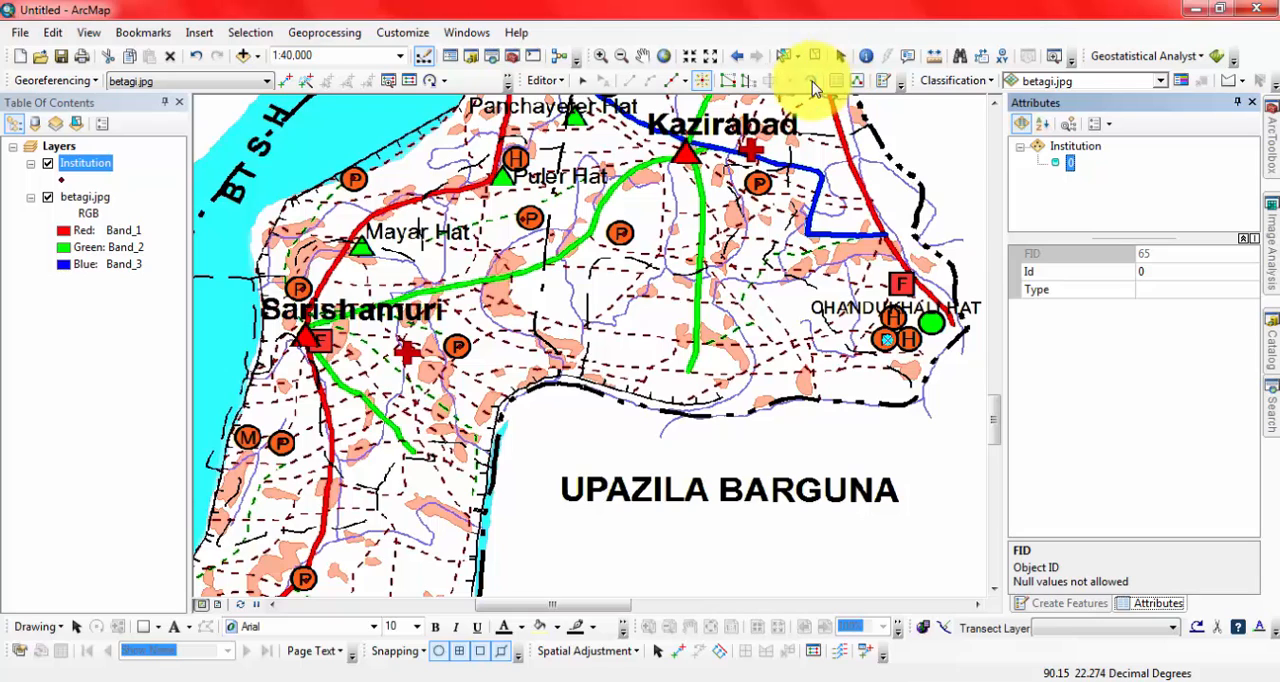
# Open the Institution layer's attribute table and review its point records.
pyautogui.rightClick(85, 166)
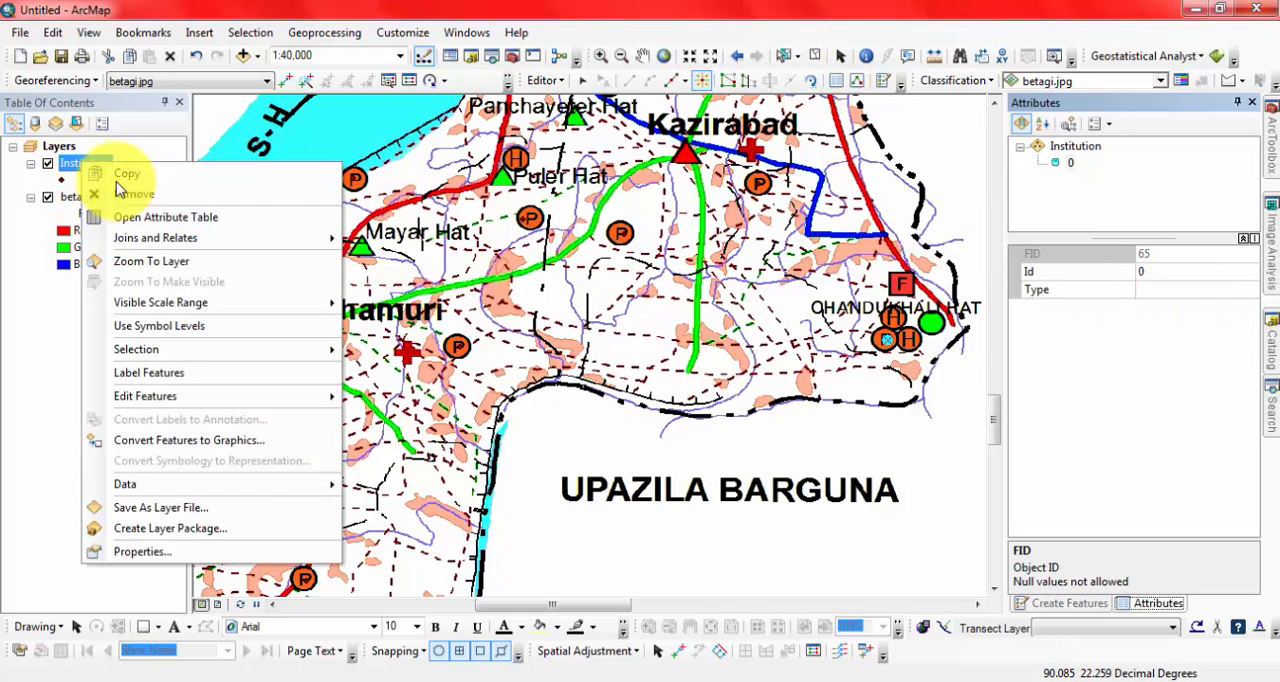
pyautogui.click(160, 217)
pyautogui.scroll(-15, 545, 362)
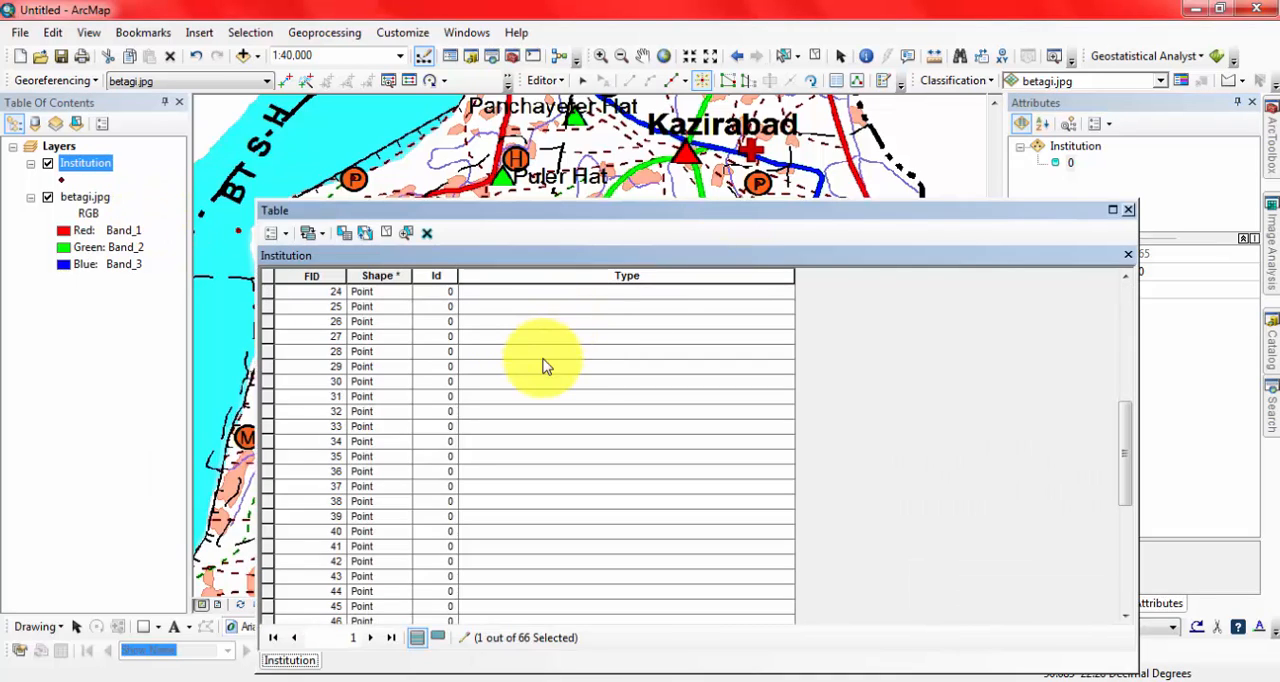
pyautogui.scroll(12, 543, 365)
pyautogui.scroll(3, 542, 368)
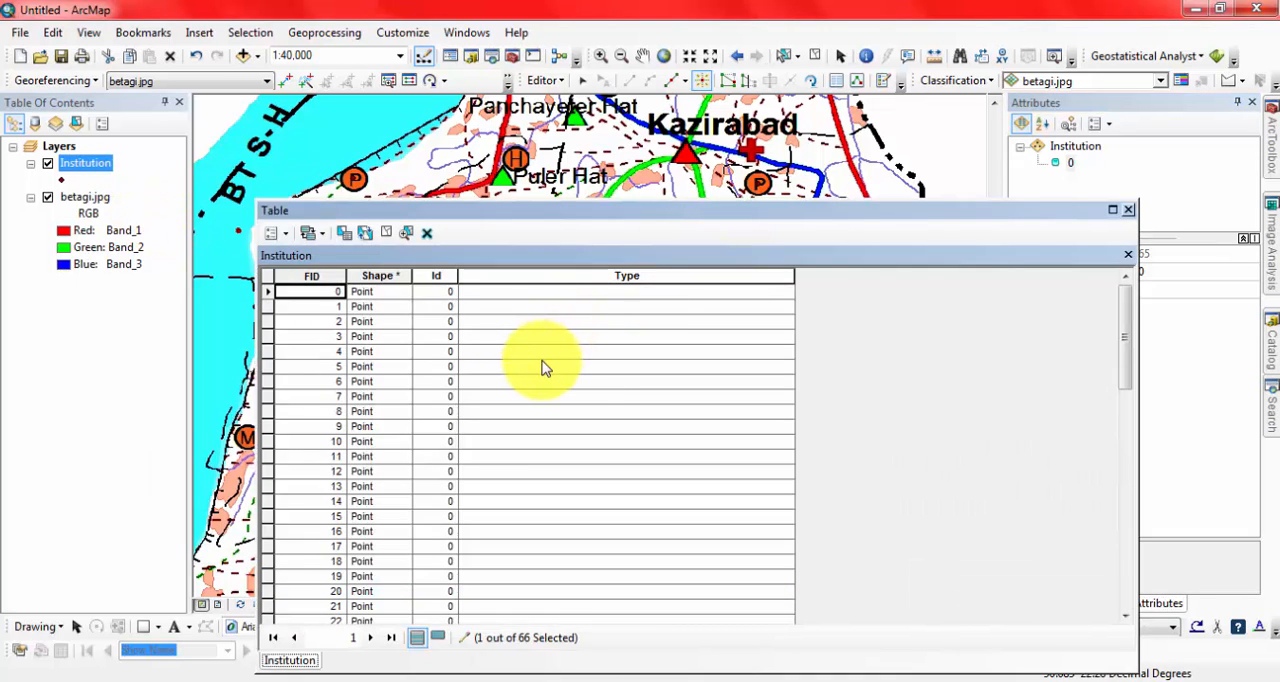
pyautogui.scroll(-15, 543, 367)
pyautogui.scroll(15, 543, 367)
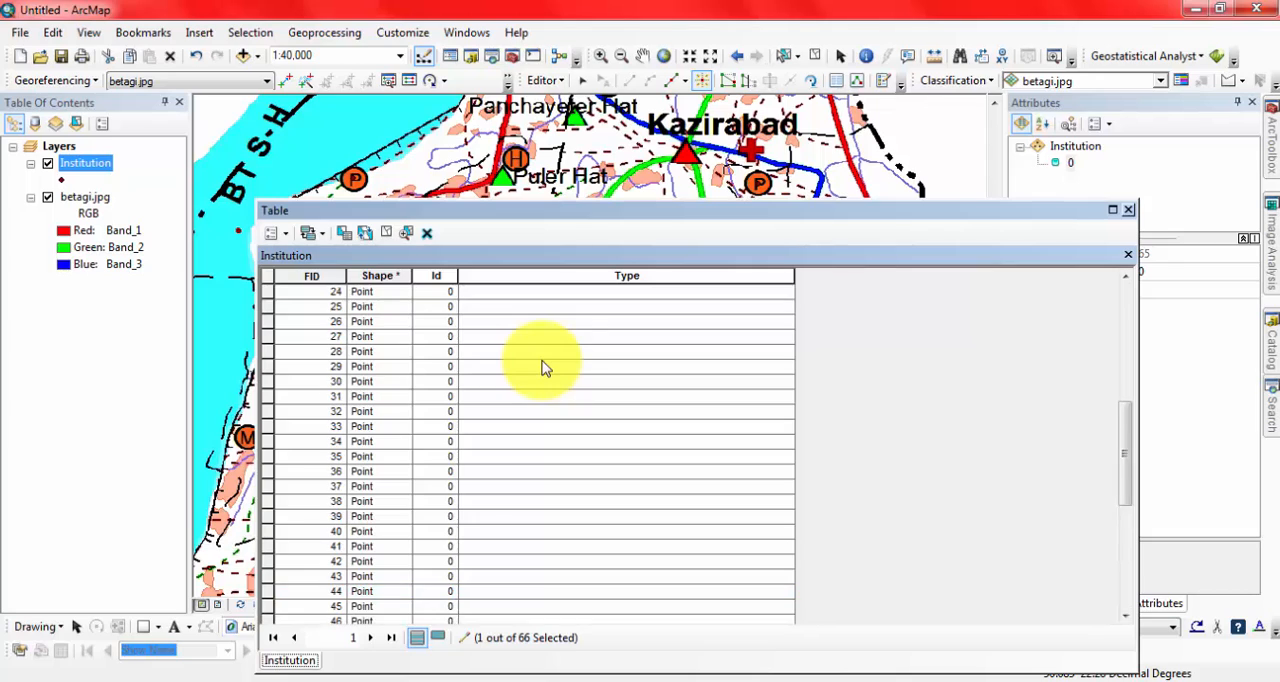
# Set the Type value of the first record, FID 0, to Primary School.
pyautogui.doubleClick(581, 289)
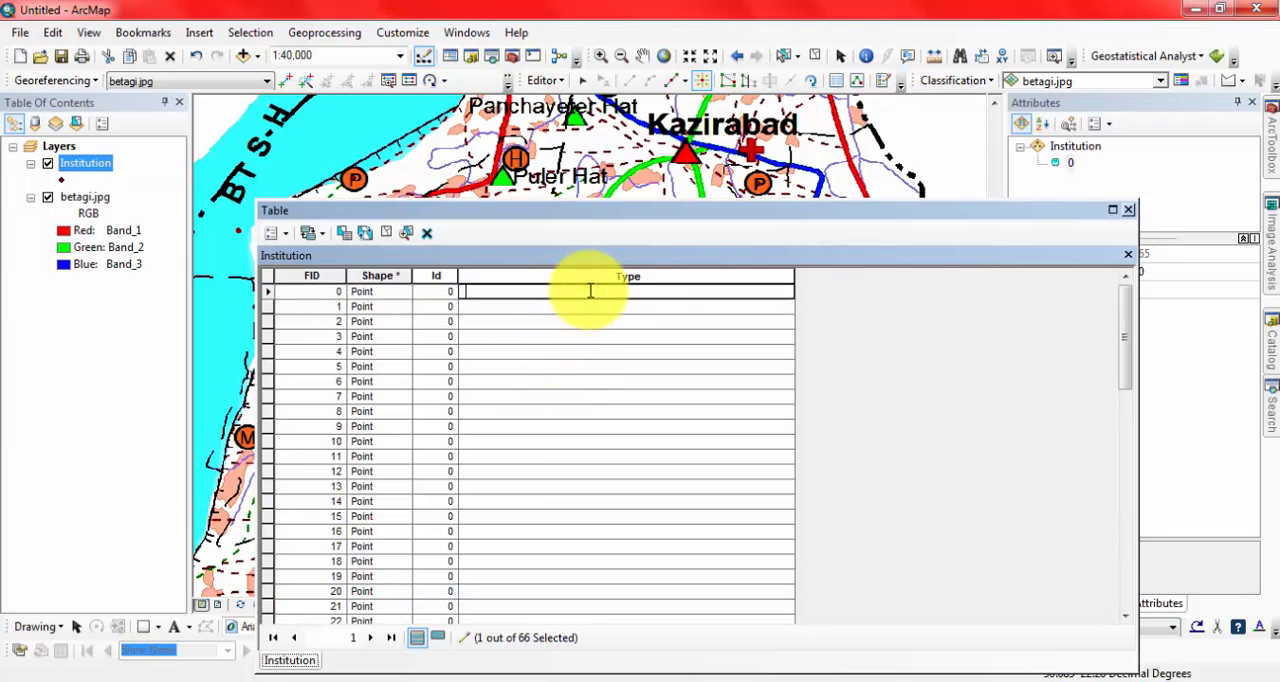
pyautogui.write('Primary')
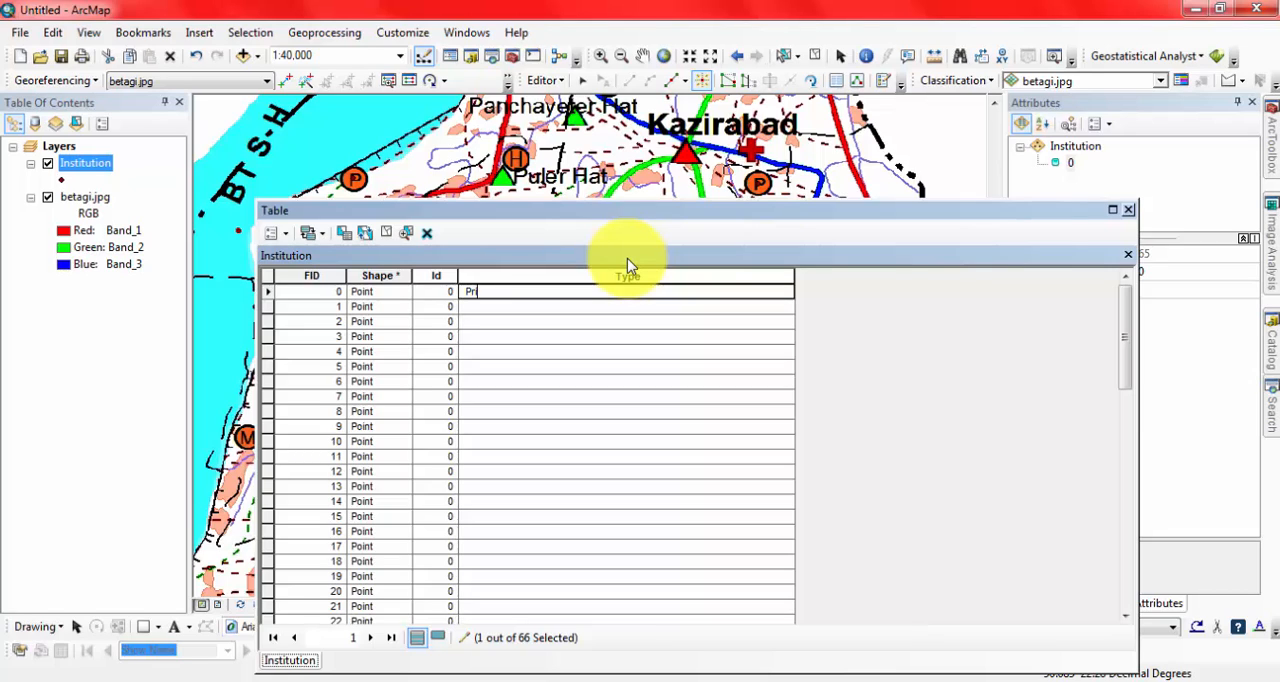
pyautogui.write(' Schoo')
pyautogui.write('l')
pyautogui.press('Return')
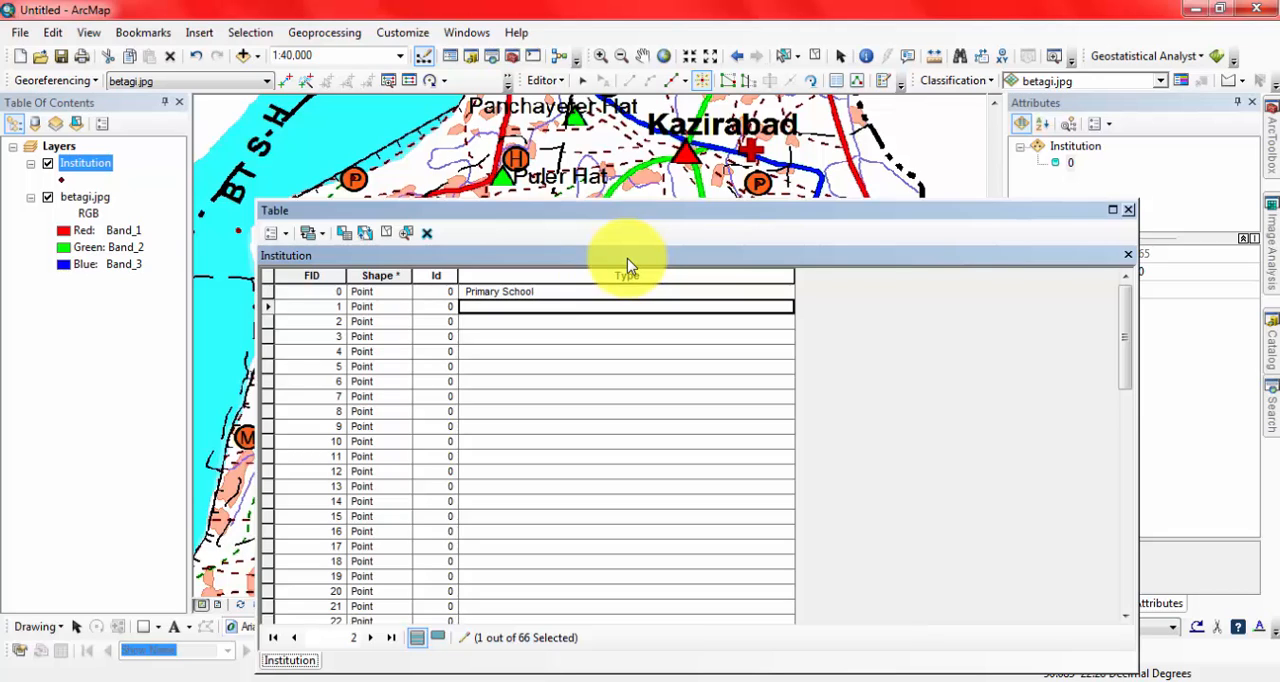
# Copy the Primary School value from FID 0 and paste it into the Type field of records FID 1 to 12.
pyautogui.click(545, 293)
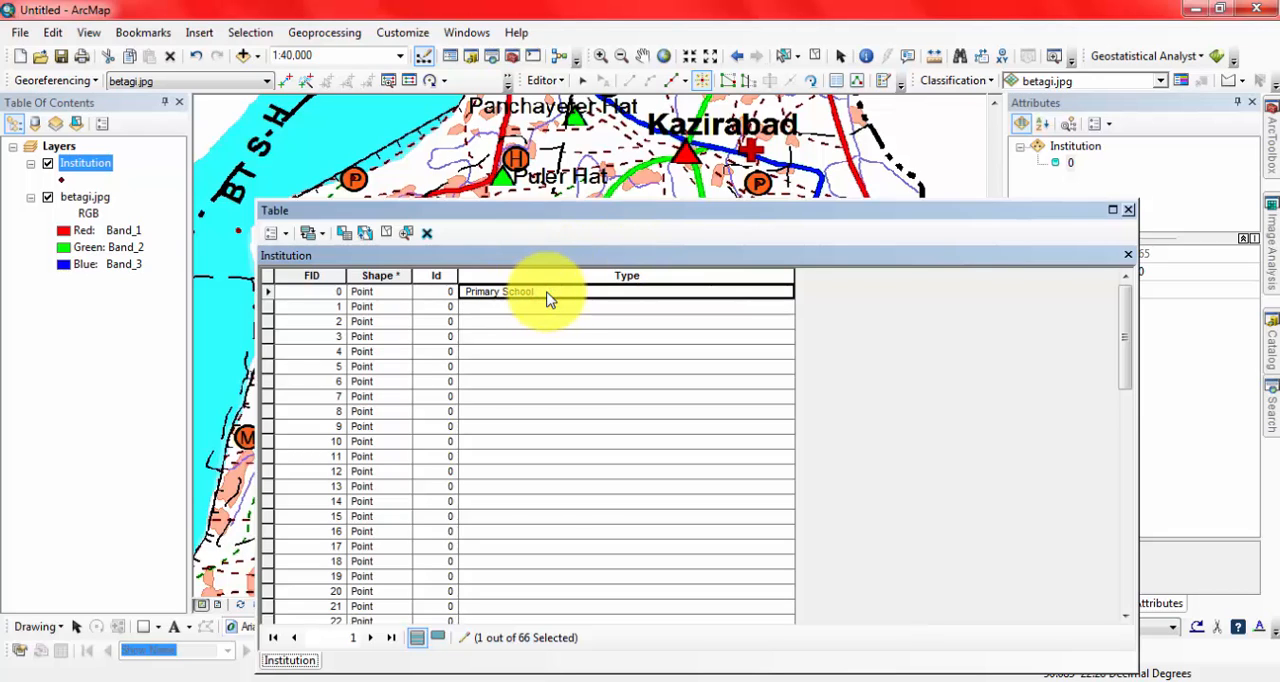
pyautogui.click(542, 305)
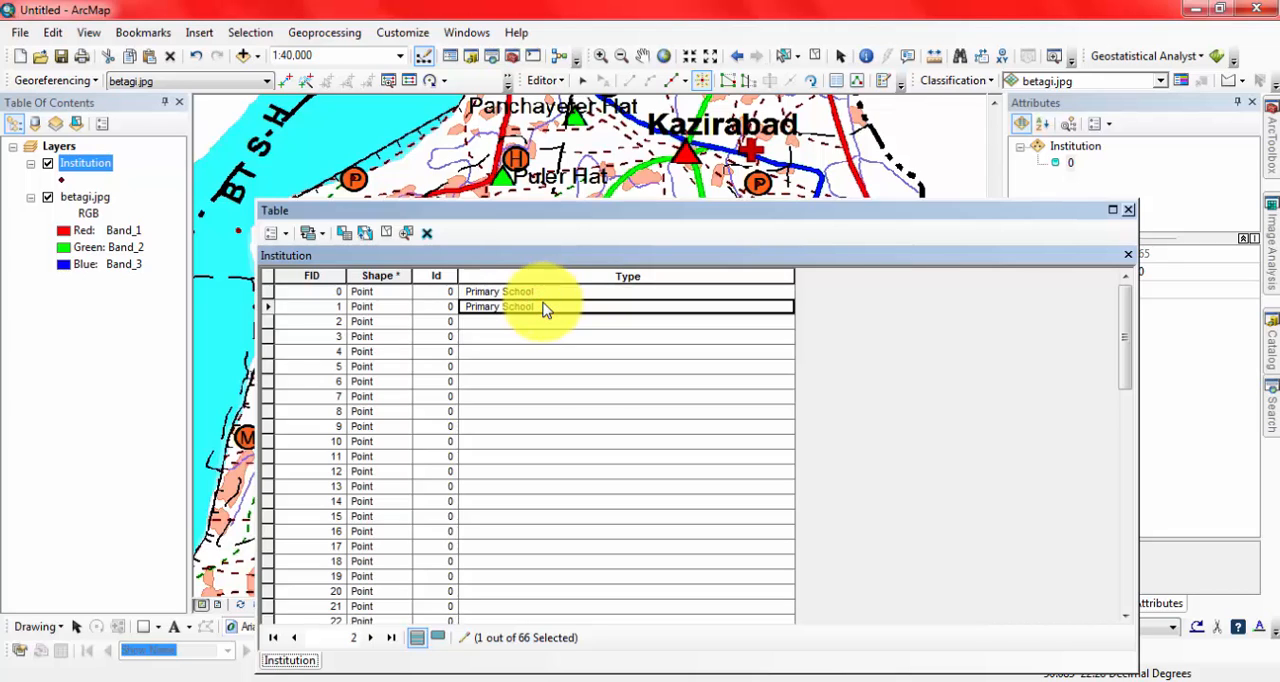
pyautogui.click(545, 323)
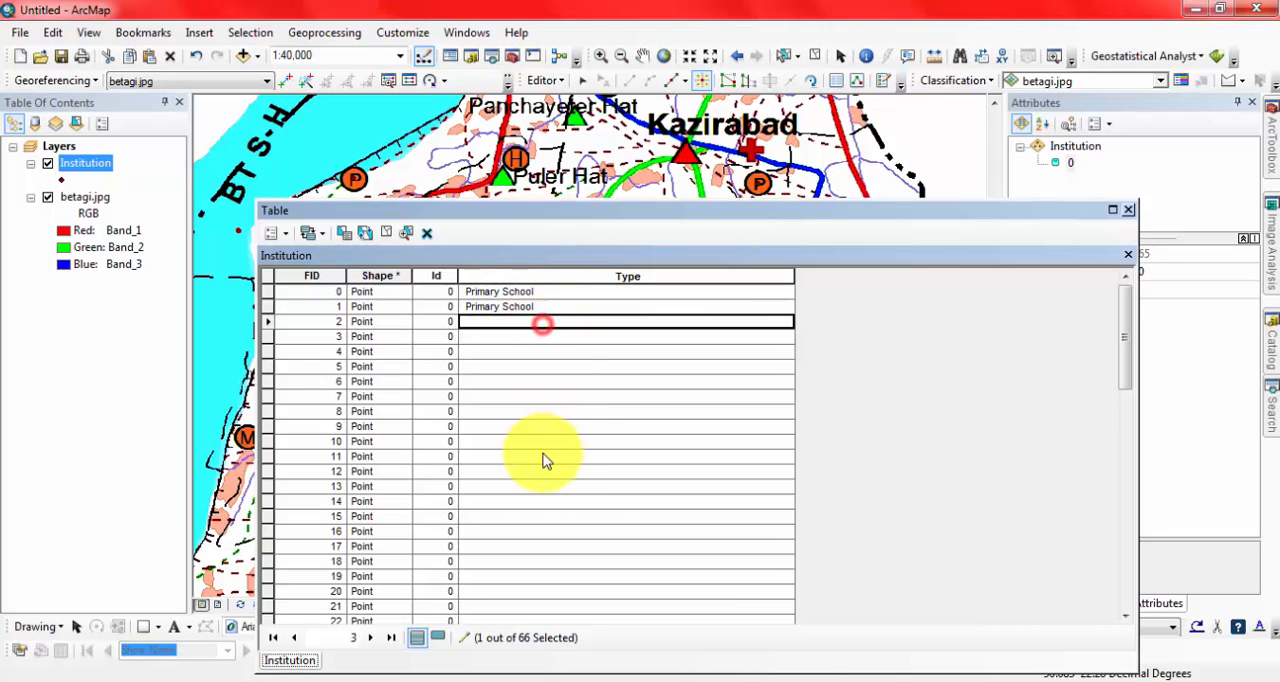
pyautogui.click(547, 338)
pyautogui.click(545, 352)
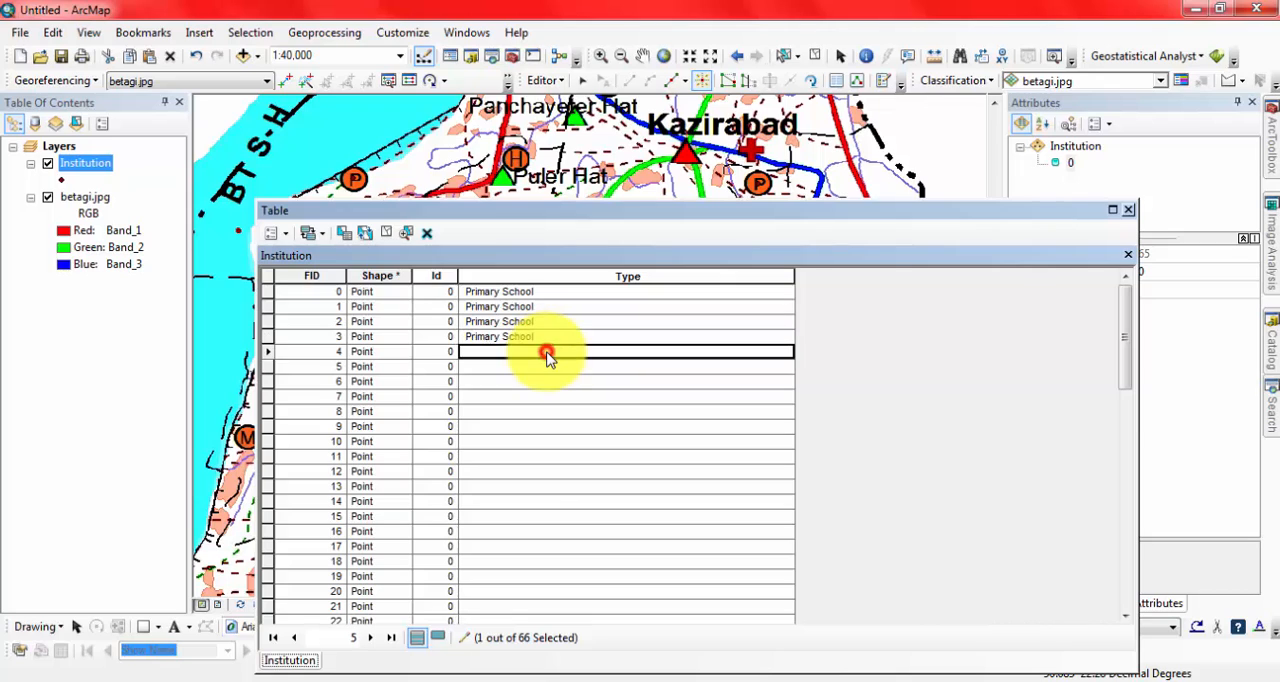
pyautogui.write('Primary School')
pyautogui.click(545, 367)
pyautogui.write('Primary School')
pyautogui.click(548, 382)
pyautogui.write('Primary School')
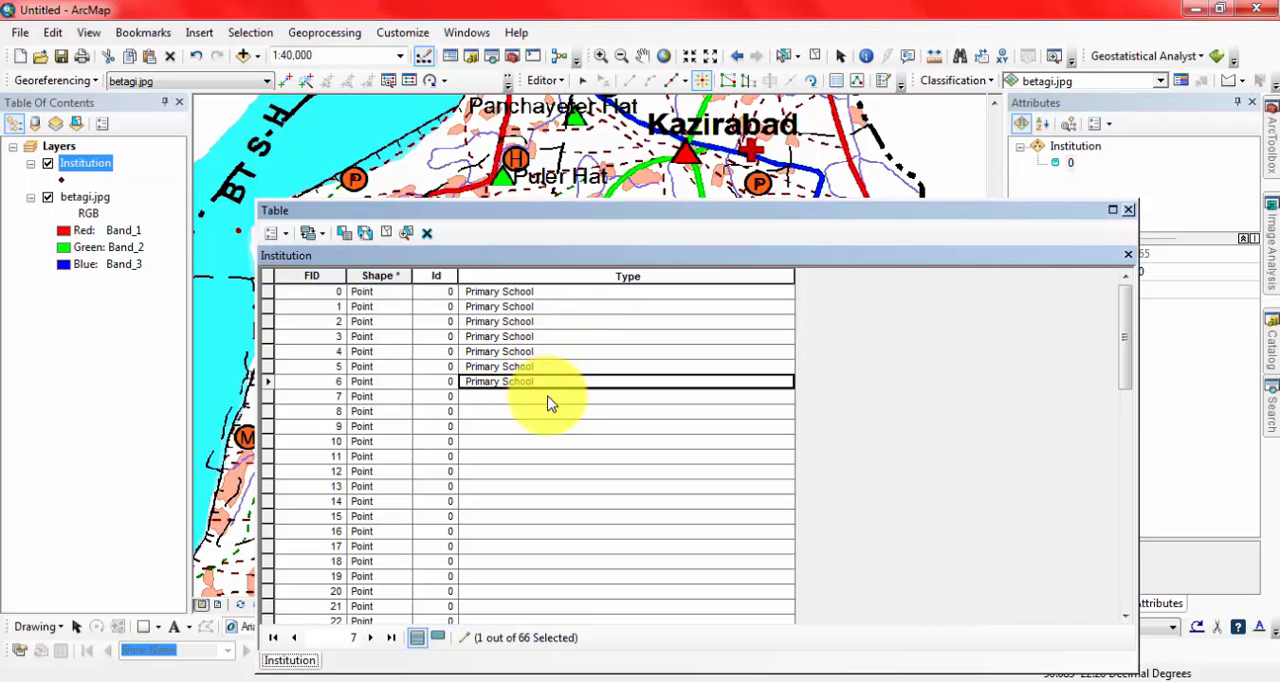
pyautogui.click(548, 396)
pyautogui.write('Primary School')
pyautogui.click(550, 411)
pyautogui.write('Primary School')
pyautogui.click(552, 426)
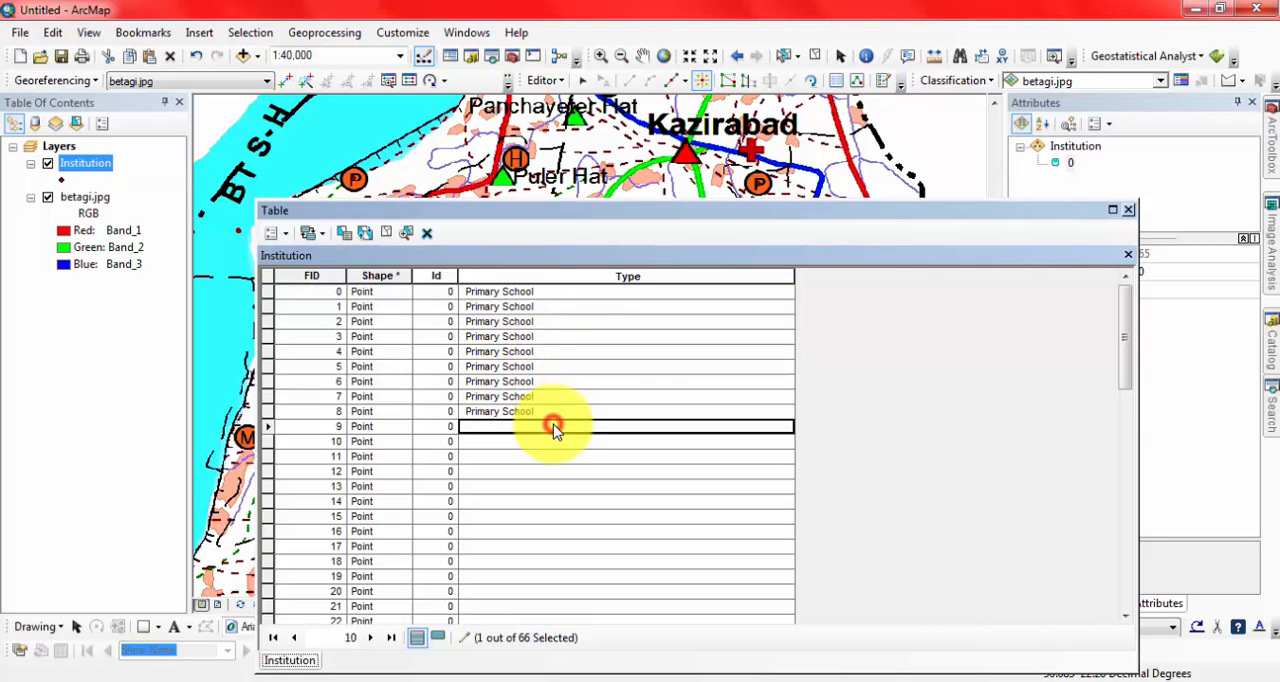
pyautogui.write('Primary School')
pyautogui.click(552, 441)
pyautogui.write('Primary School')
pyautogui.click(553, 456)
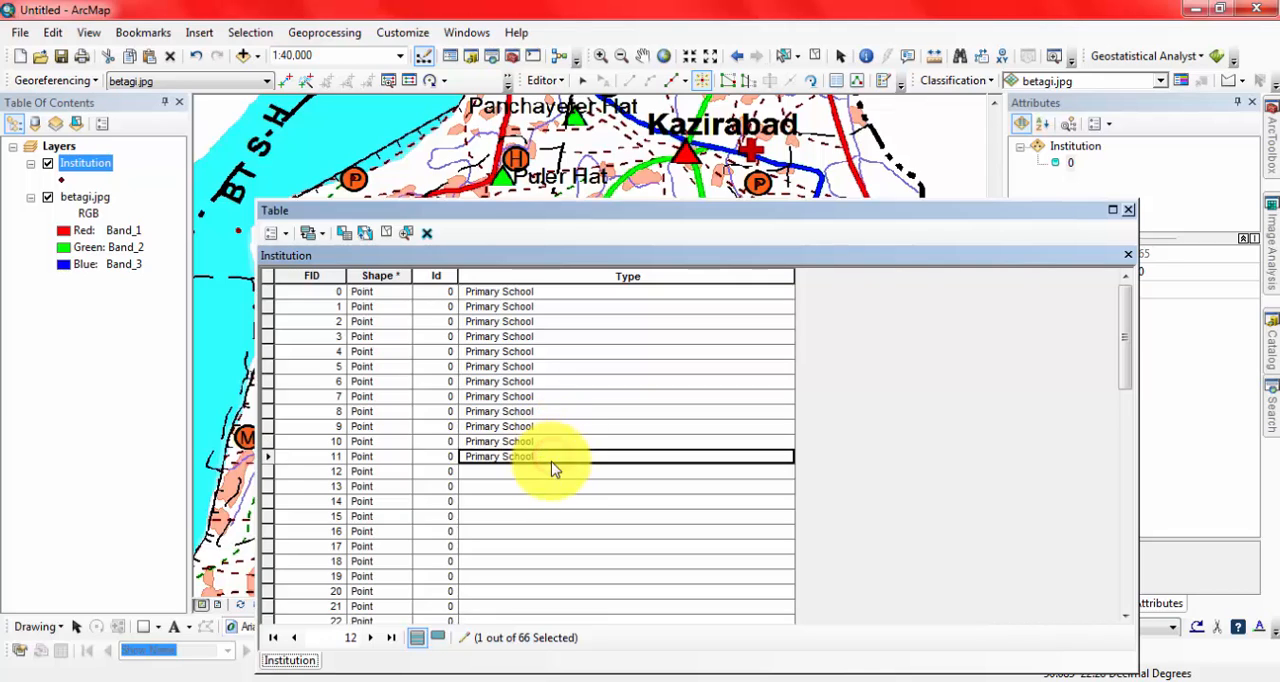
pyautogui.click(553, 471)
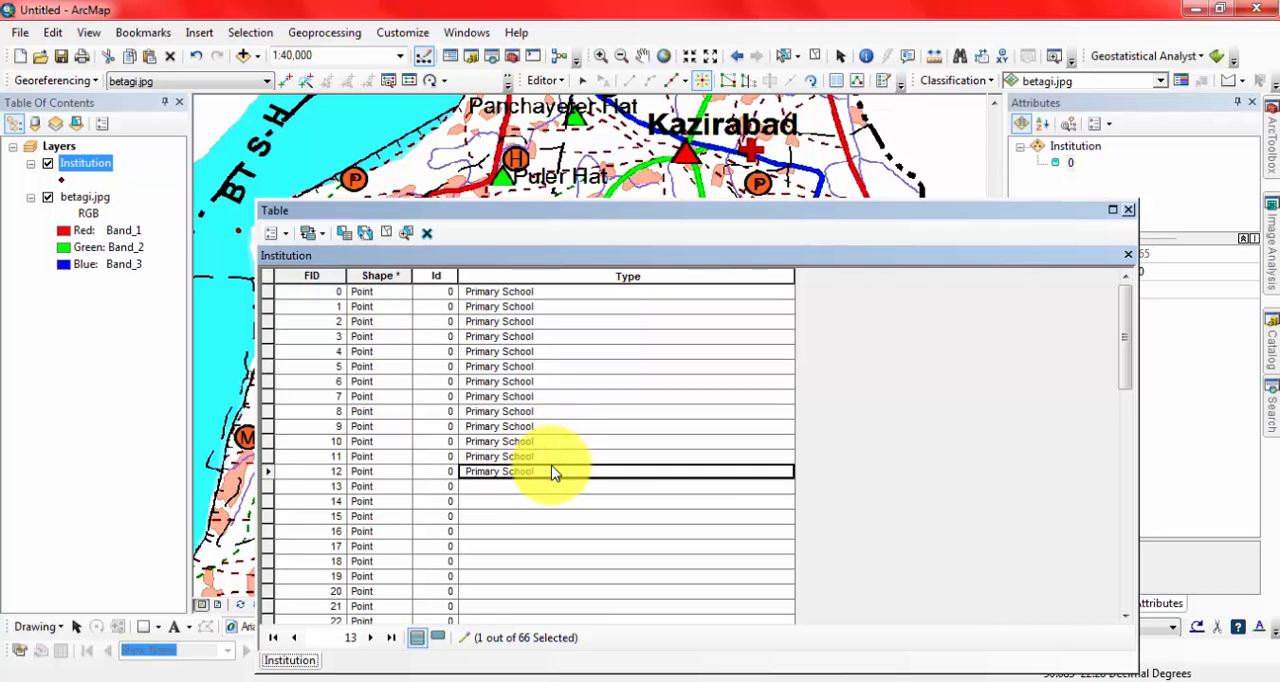
# Paste Primary School into the Type field of records FID 13 to 26.
pyautogui.scroll(-4, 553, 474)
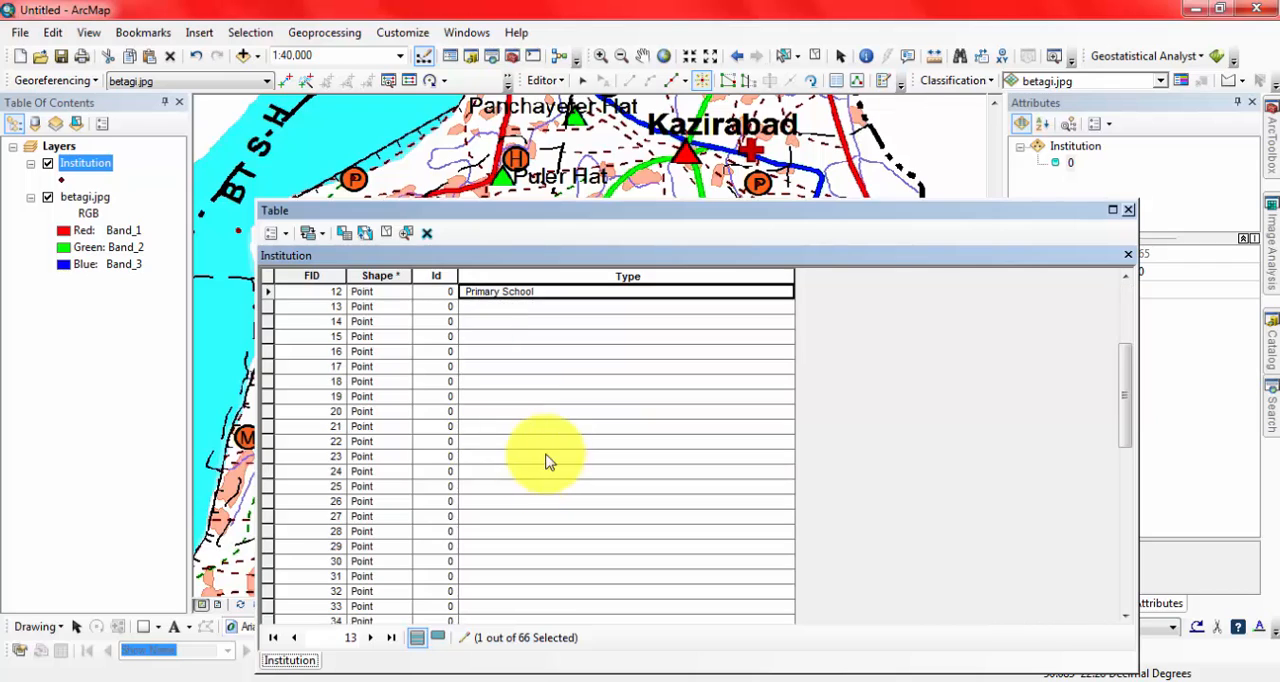
pyautogui.click(526, 308)
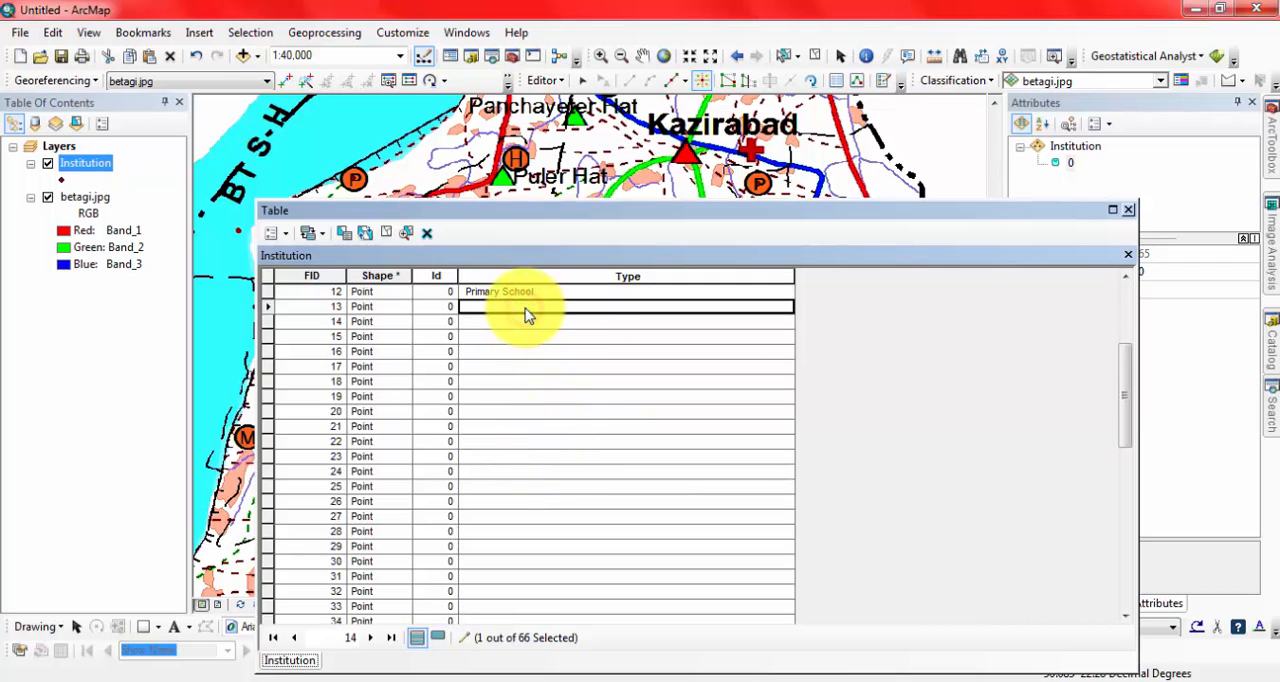
pyautogui.click(523, 321)
pyautogui.write('Primary School')
pyautogui.click(534, 346)
pyautogui.click(536, 337)
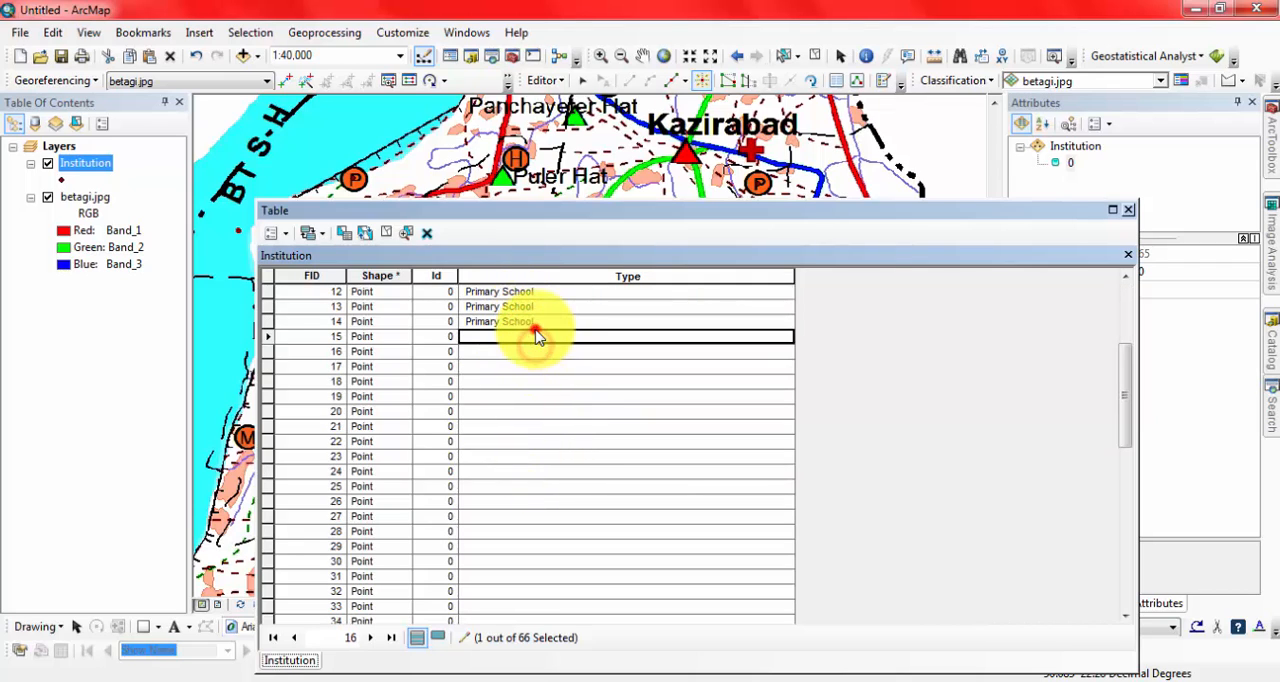
pyautogui.write('Primary School')
pyautogui.click(531, 354)
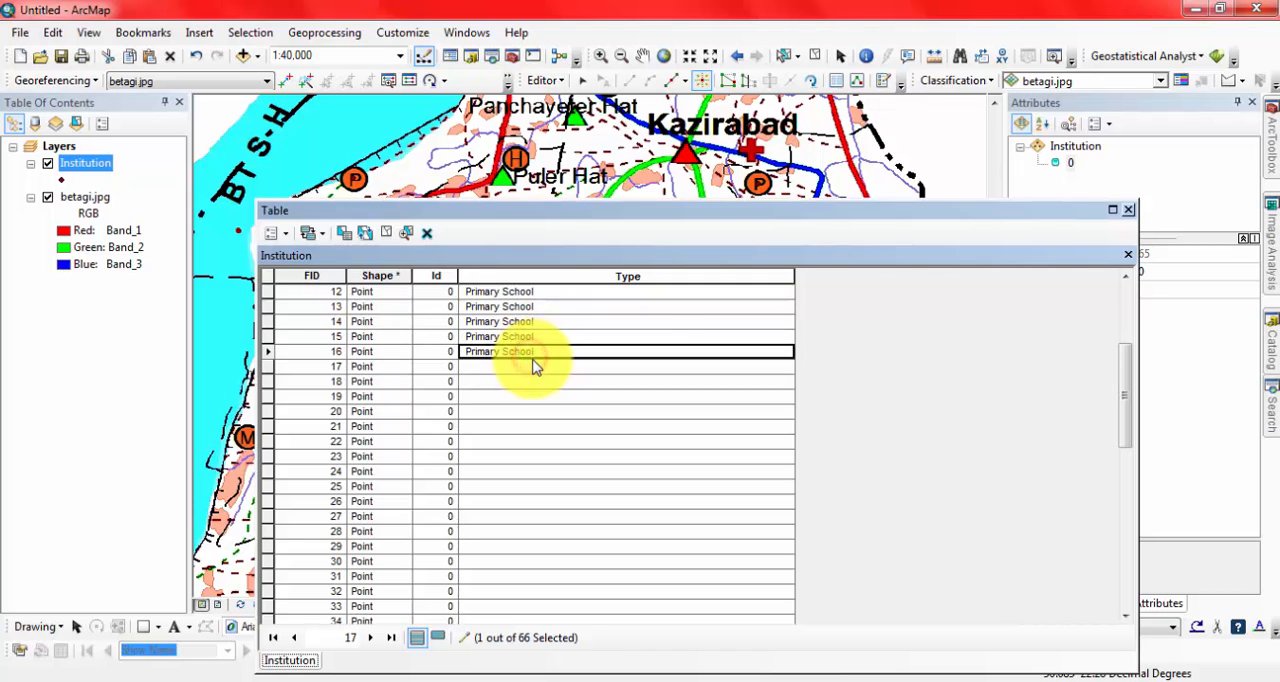
pyautogui.click(533, 367)
pyautogui.write('Primary School')
pyautogui.click(531, 381)
pyautogui.write('Primary School')
pyautogui.click(537, 397)
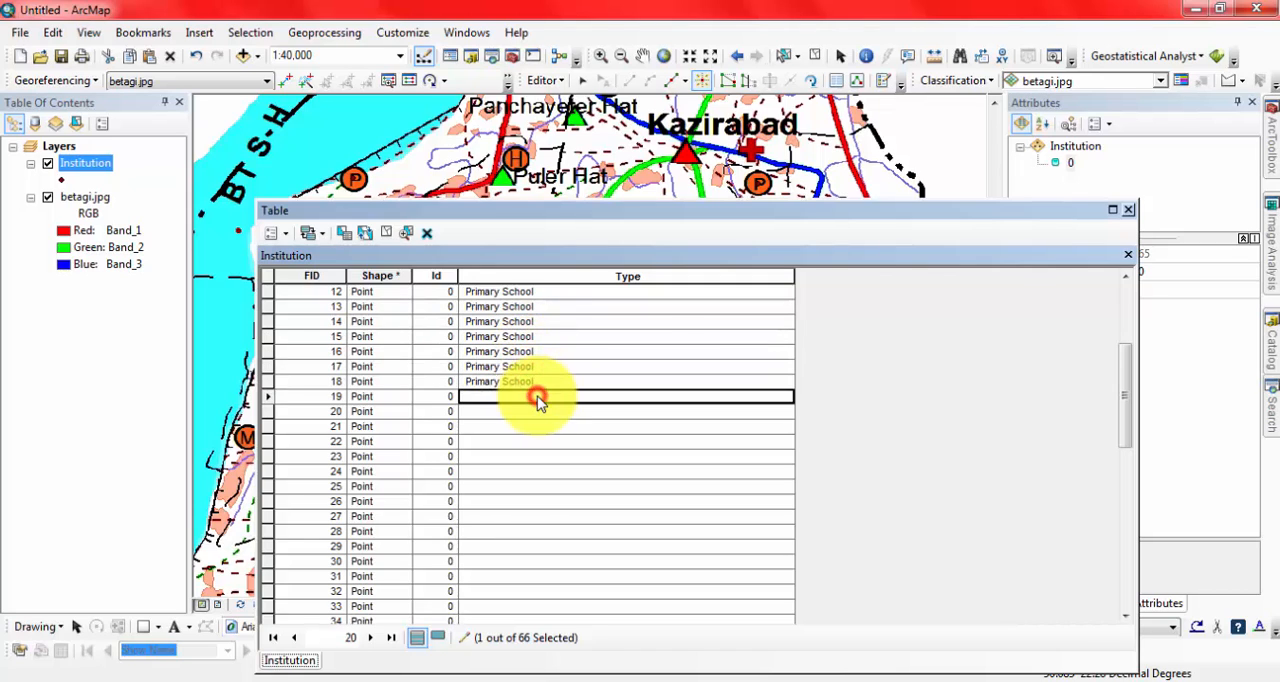
pyautogui.click(537, 411)
pyautogui.write('Primary School')
pyautogui.click(536, 426)
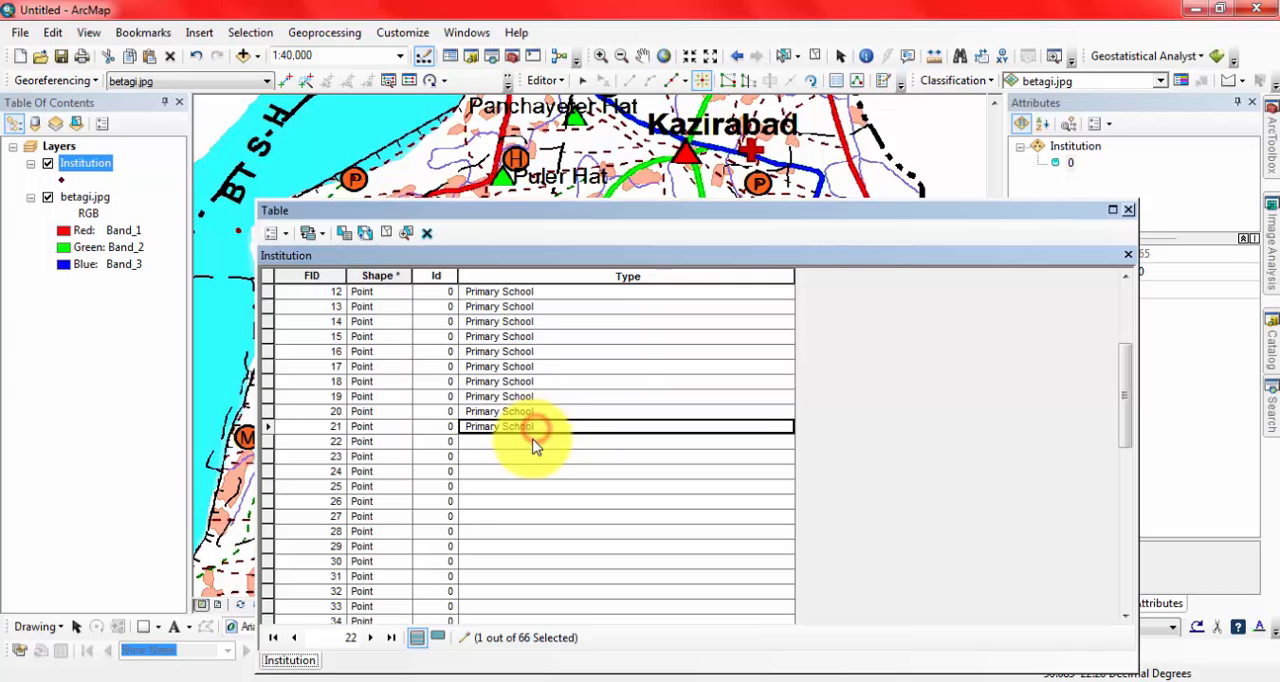
pyautogui.write('Primary School')
pyautogui.click(531, 441)
pyautogui.write('Primary School')
pyautogui.click(531, 456)
pyautogui.write('Primary School')
pyautogui.click(533, 471)
pyautogui.write('Primary School')
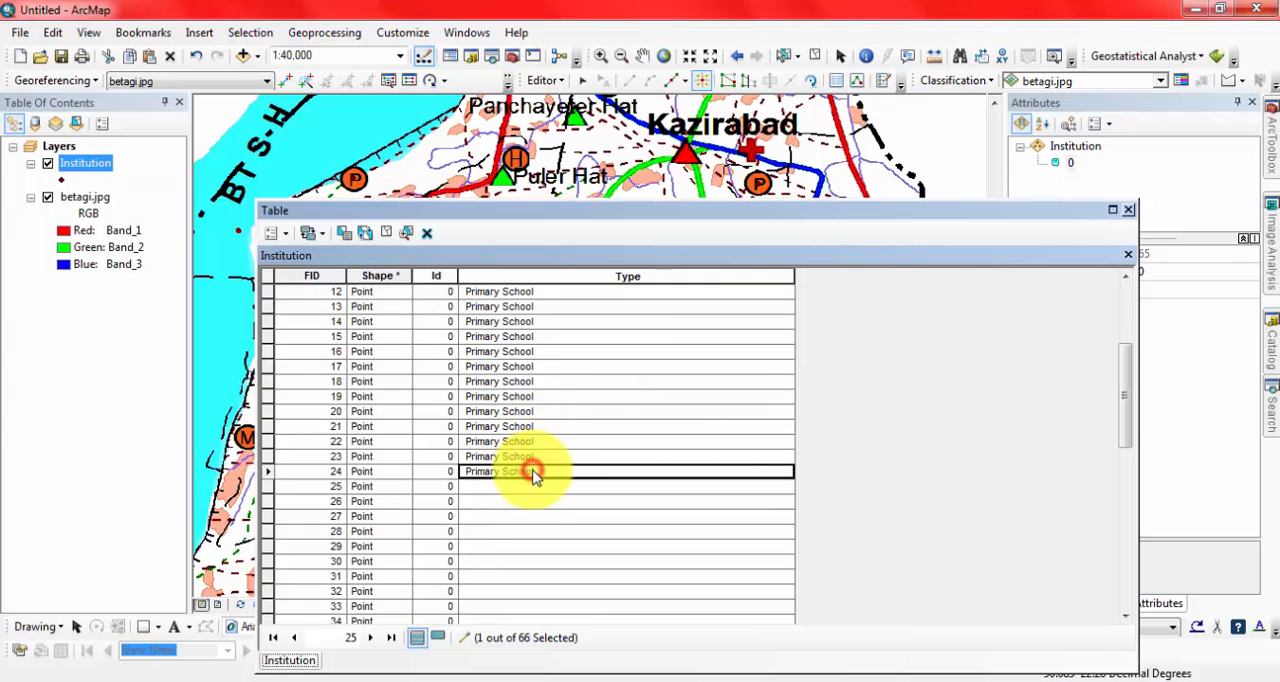
pyautogui.click(533, 486)
pyautogui.write('Primary School')
pyautogui.click(536, 501)
pyautogui.write('Primary School')
# Paste Primary School into the Type field of records FID 27 to 35.
pyautogui.scroll(-4, 540, 485)
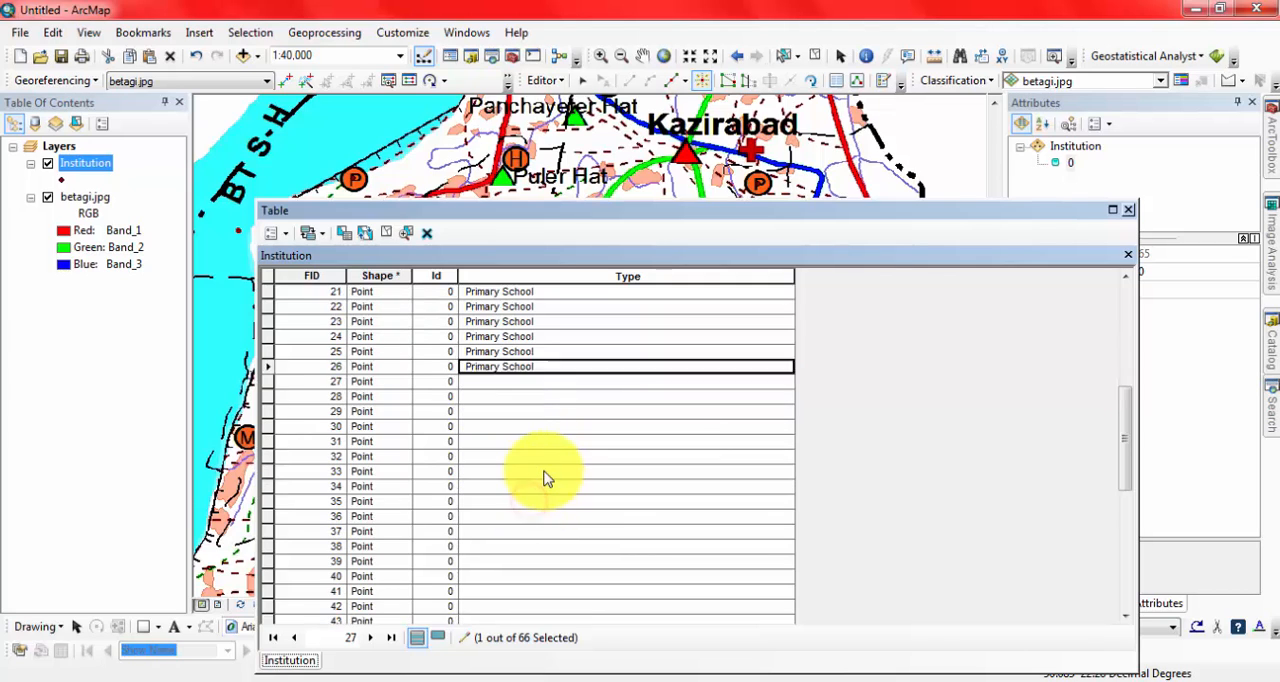
pyautogui.click(520, 337)
pyautogui.write('Primary School')
pyautogui.click(513, 352)
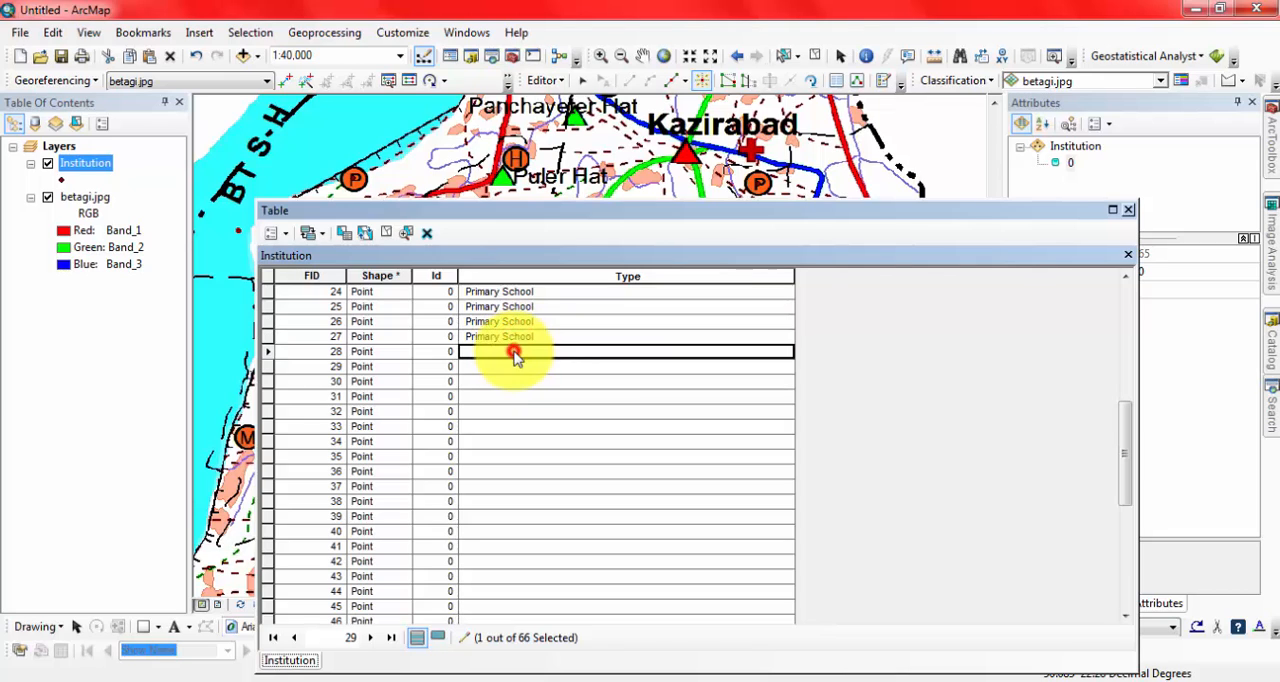
pyautogui.click(513, 367)
pyautogui.write('Primary School')
pyautogui.click(517, 383)
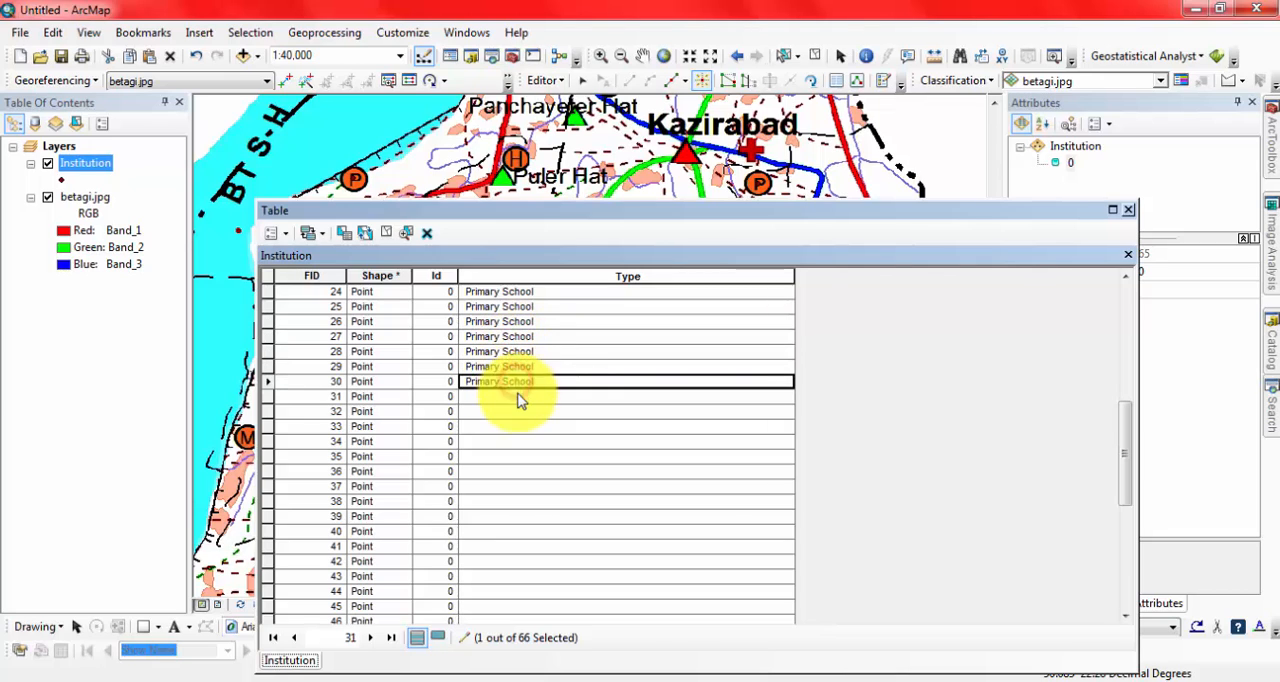
pyautogui.click(519, 396)
pyautogui.write('Primary School')
pyautogui.click(521, 411)
pyautogui.click(518, 426)
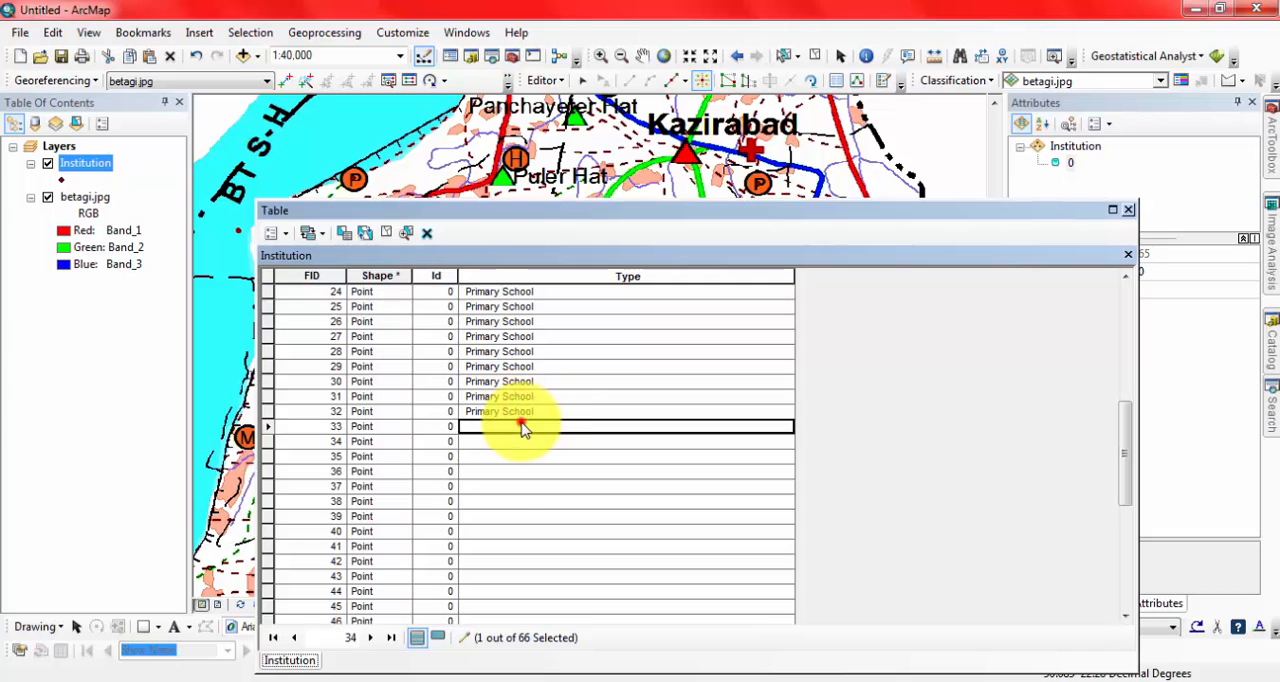
pyautogui.write('Primary School')
pyautogui.click(533, 441)
pyautogui.write('Primary School')
pyautogui.click(527, 457)
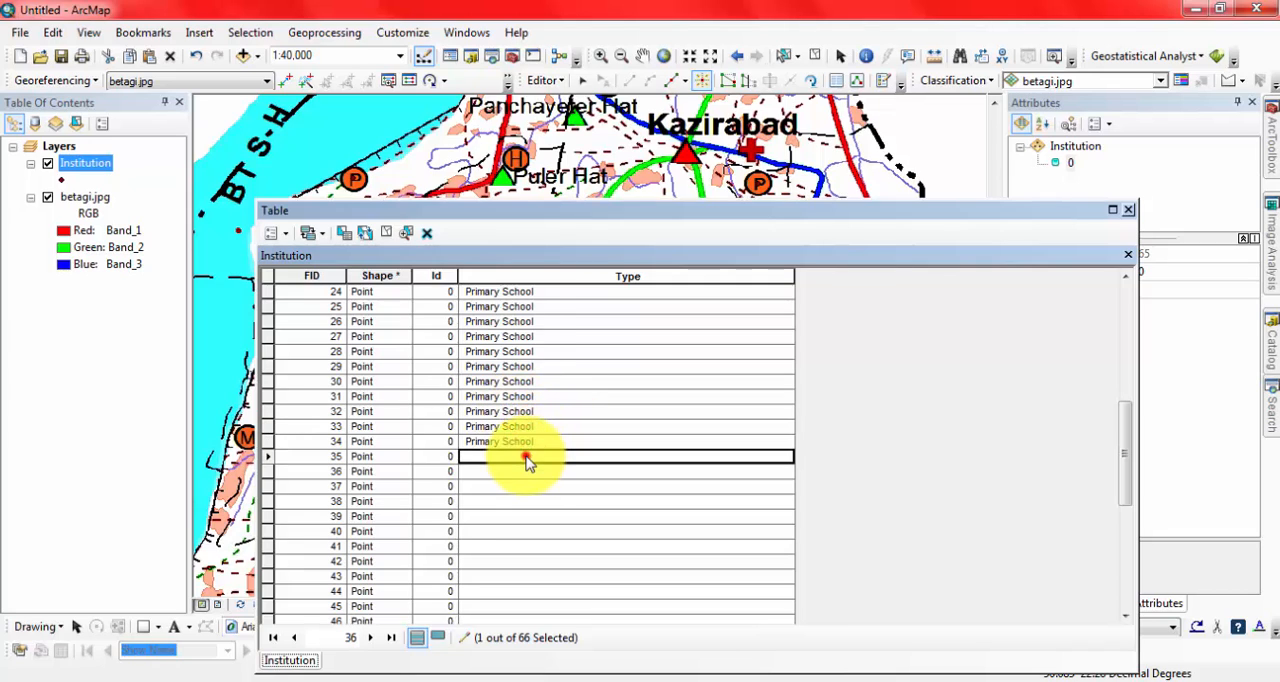
# Paste Primary School into the Type field of records FID 36 to 47.
pyautogui.scroll(-3, 520, 350)
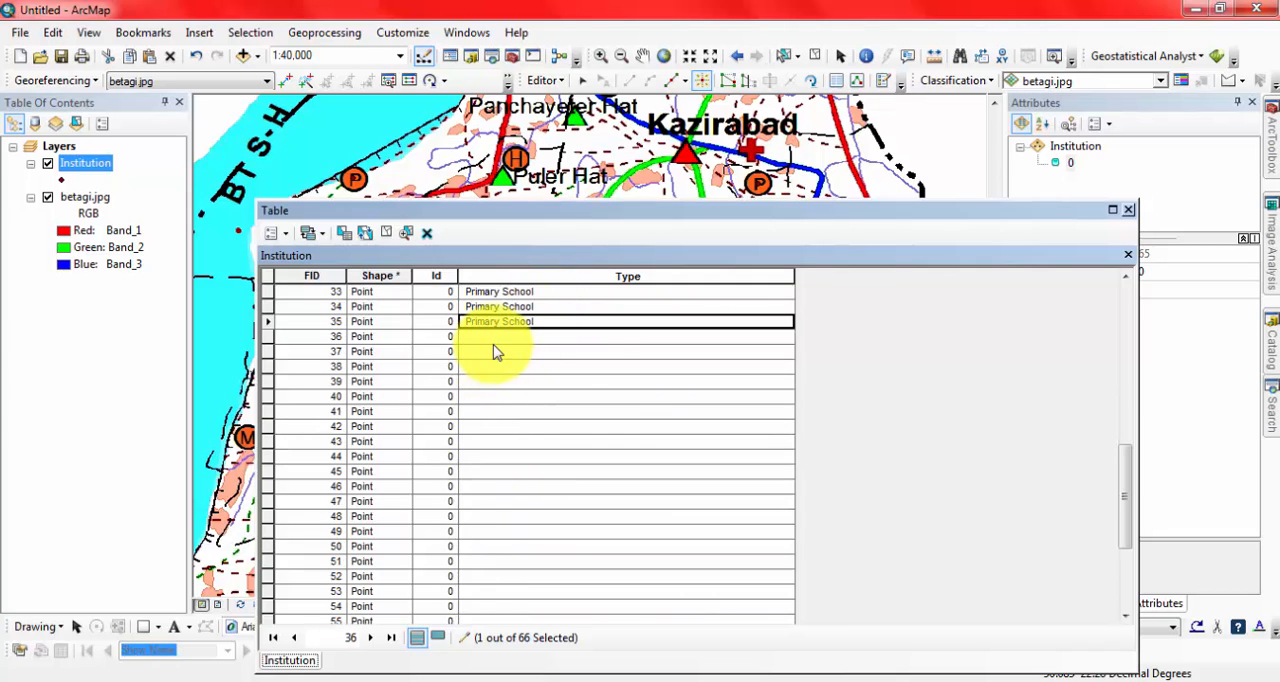
pyautogui.click(490, 337)
pyautogui.click(491, 352)
pyautogui.write('Primary School')
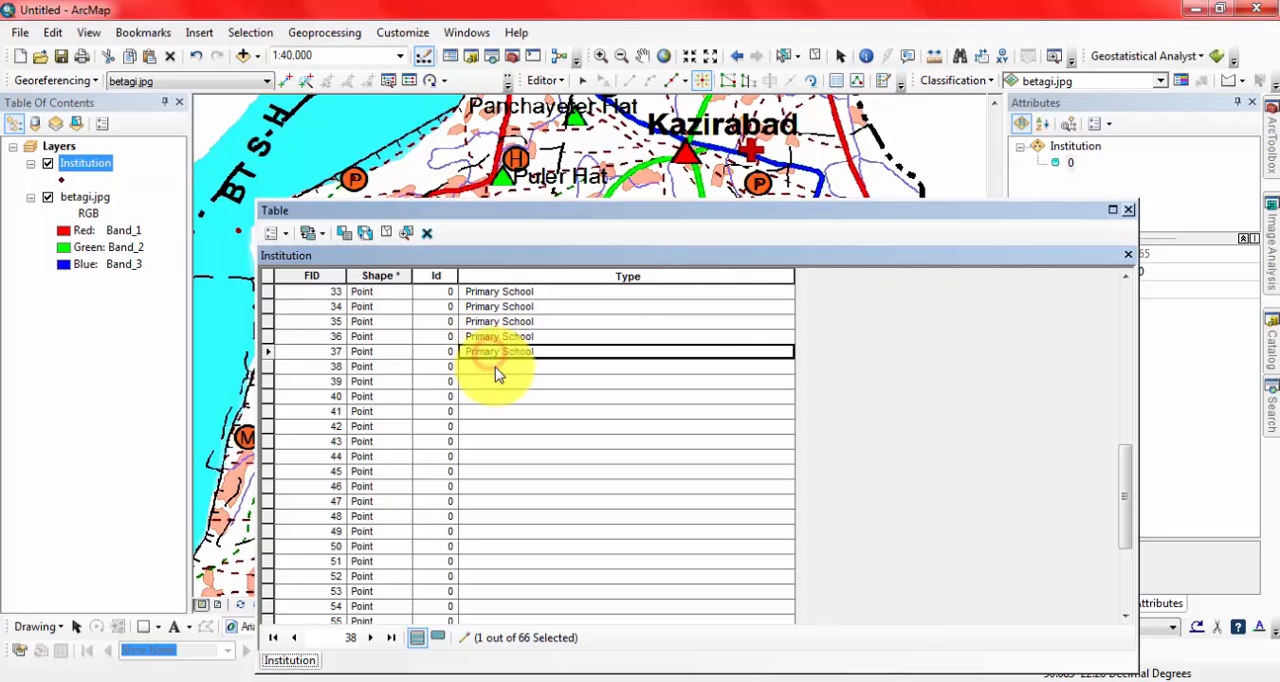
pyautogui.click(497, 366)
pyautogui.write('Primary School')
pyautogui.click(500, 383)
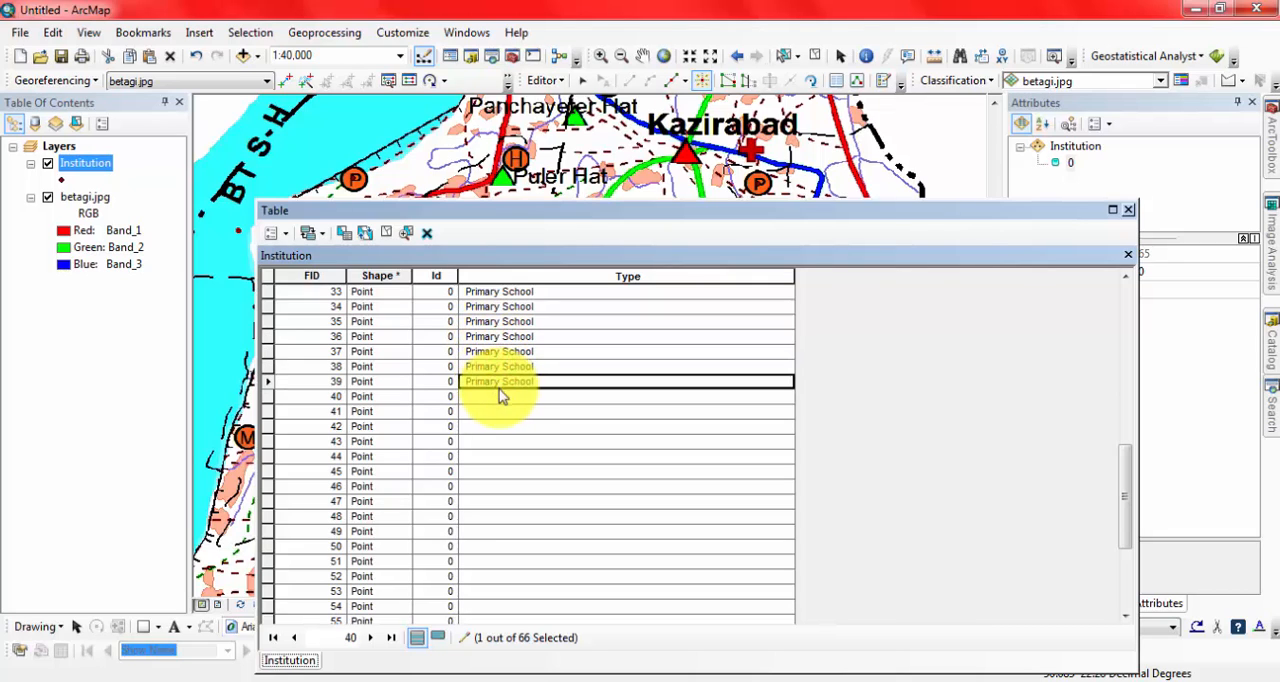
pyautogui.click(500, 397)
pyautogui.write('Primary School')
pyautogui.click(508, 411)
pyautogui.write('Primary School')
pyautogui.click(515, 428)
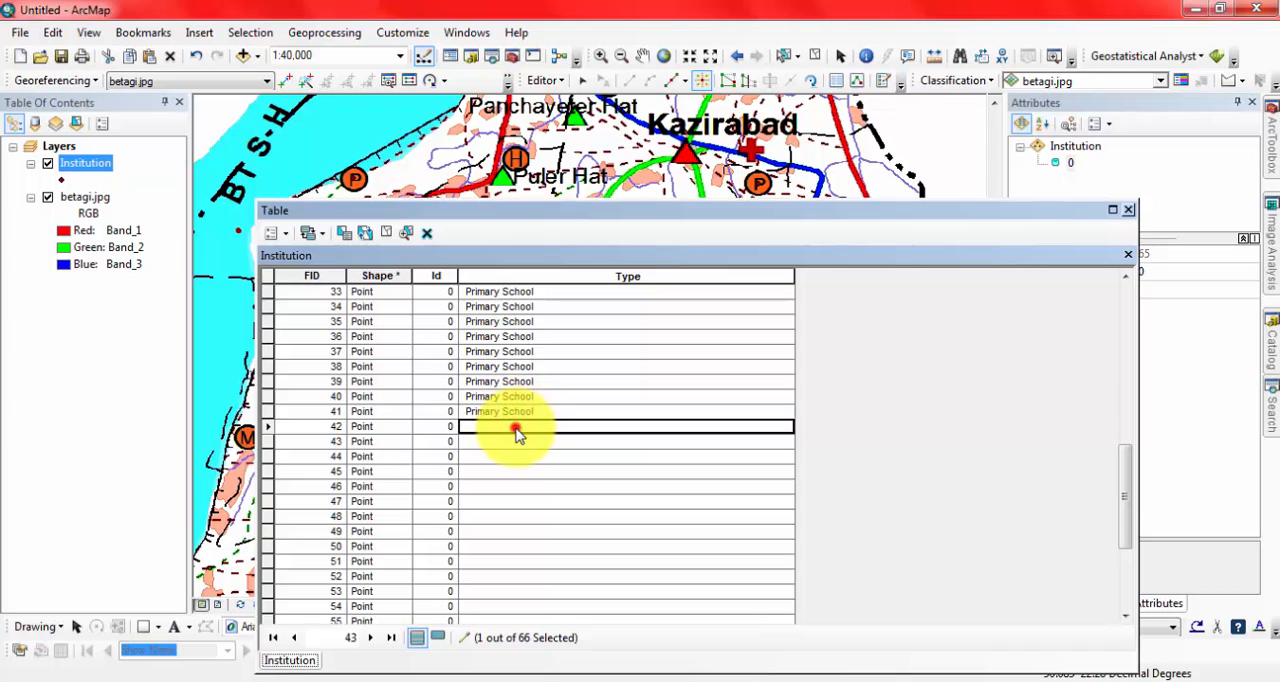
pyautogui.click(515, 442)
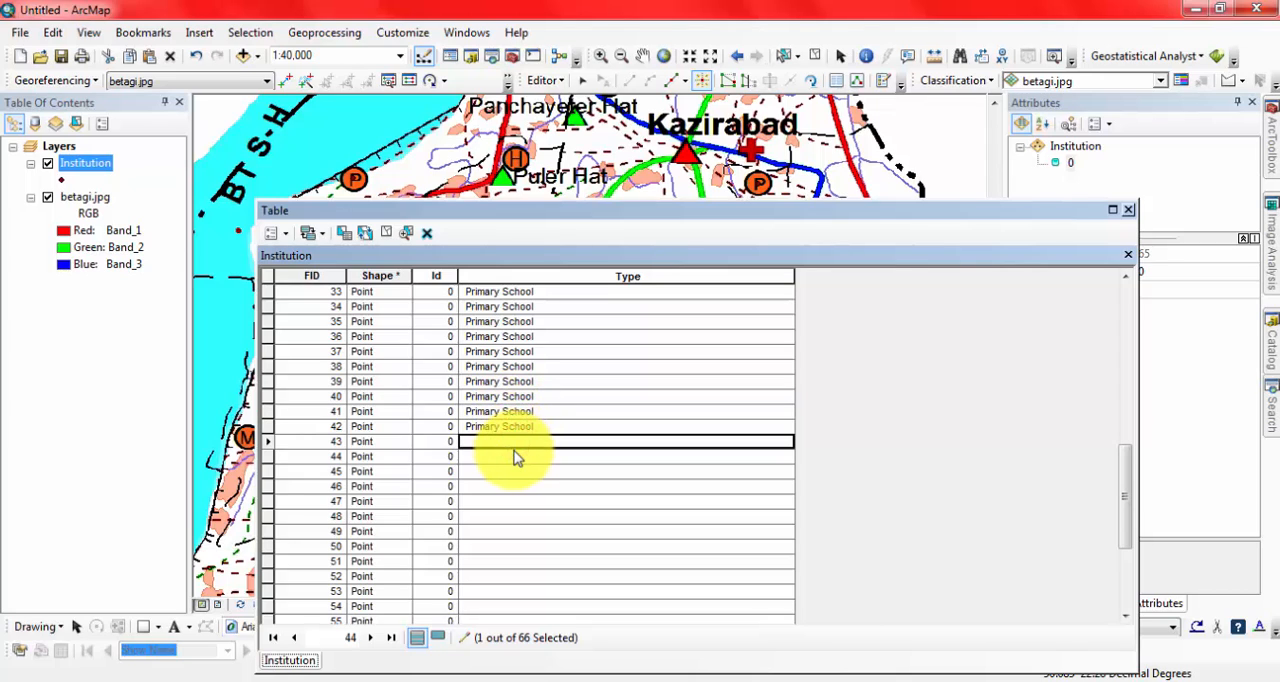
pyautogui.click(513, 456)
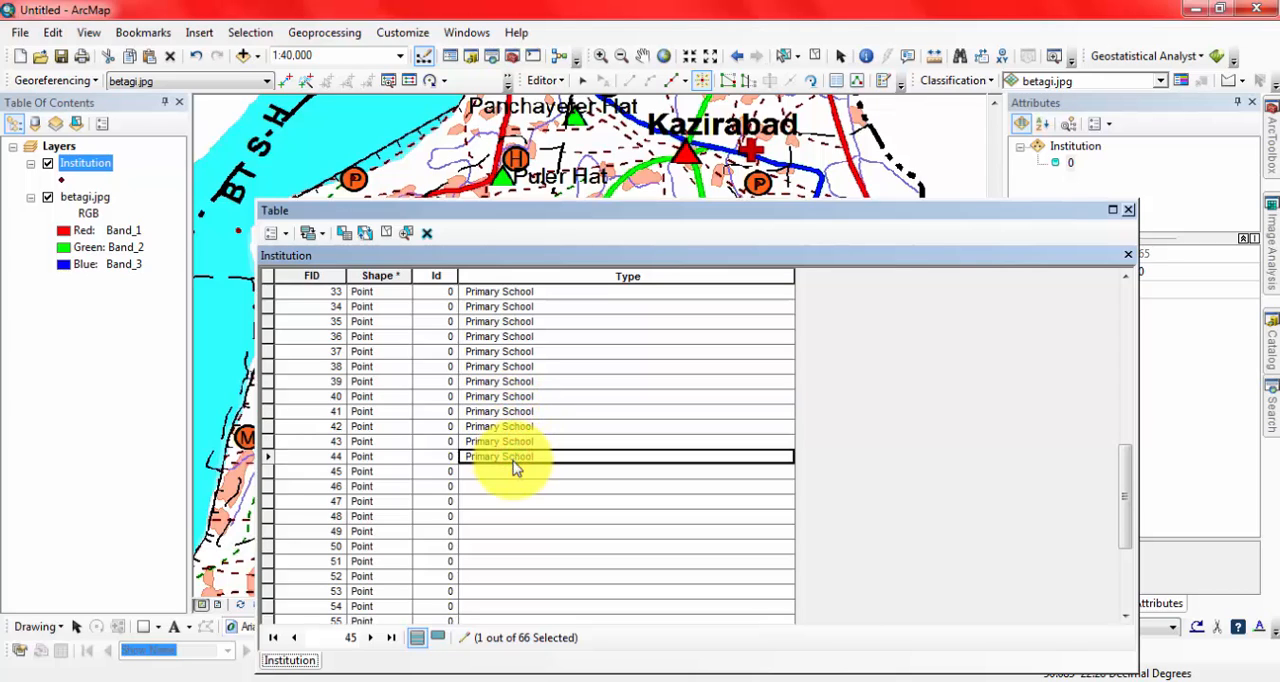
pyautogui.click(514, 471)
pyautogui.write('Primary School')
pyautogui.click(511, 486)
pyautogui.write('Primary School')
pyautogui.click(510, 501)
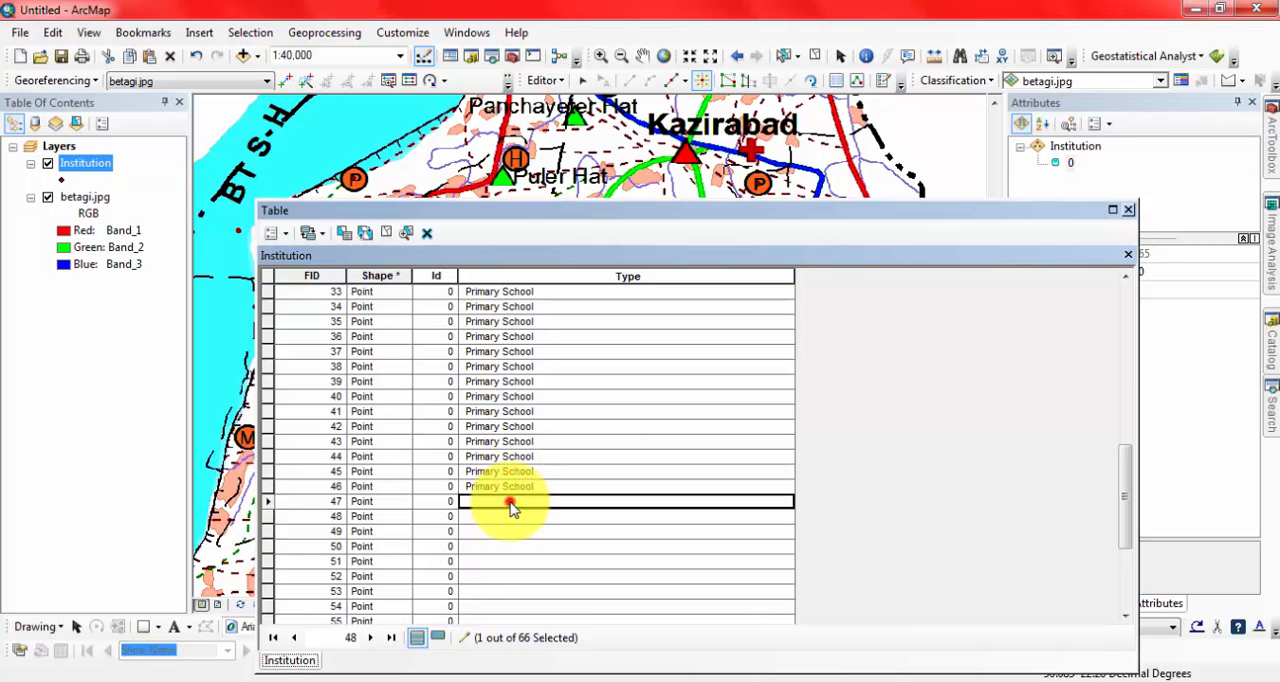
pyautogui.write('Primary School')
# Paste Primary School into the Type field of the remaining records, FID 48 to 65.
pyautogui.scroll(-4, 537, 432)
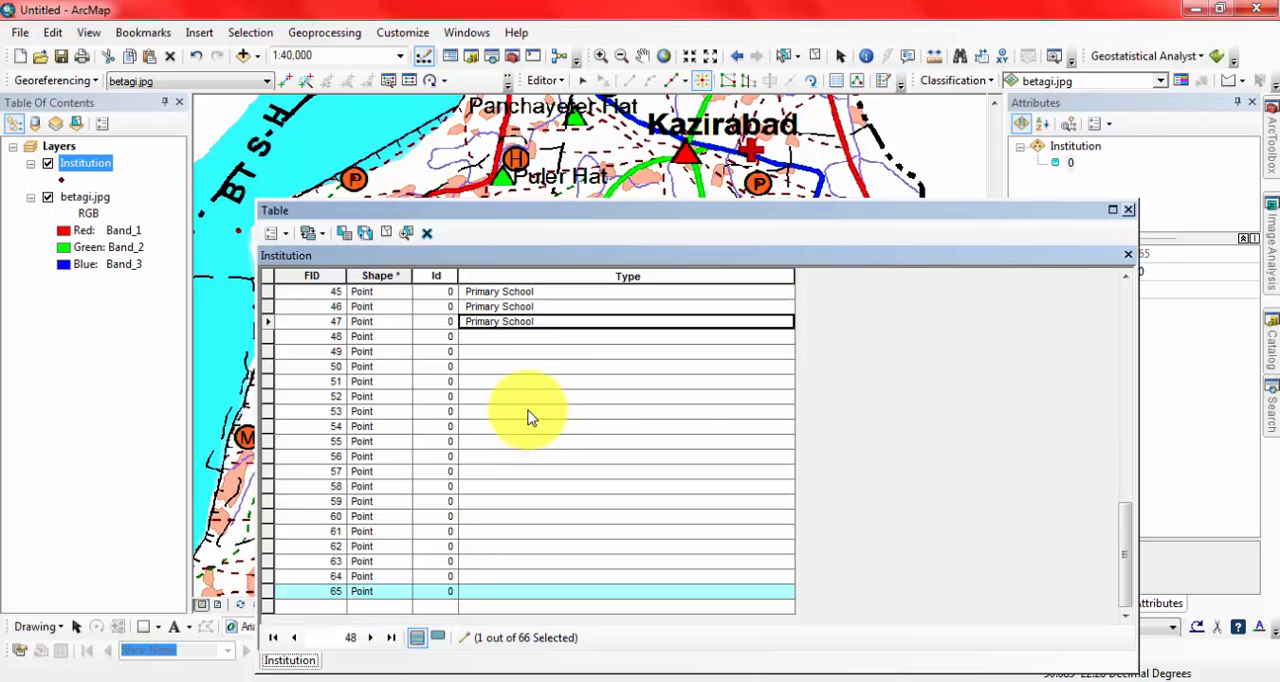
pyautogui.click(497, 338)
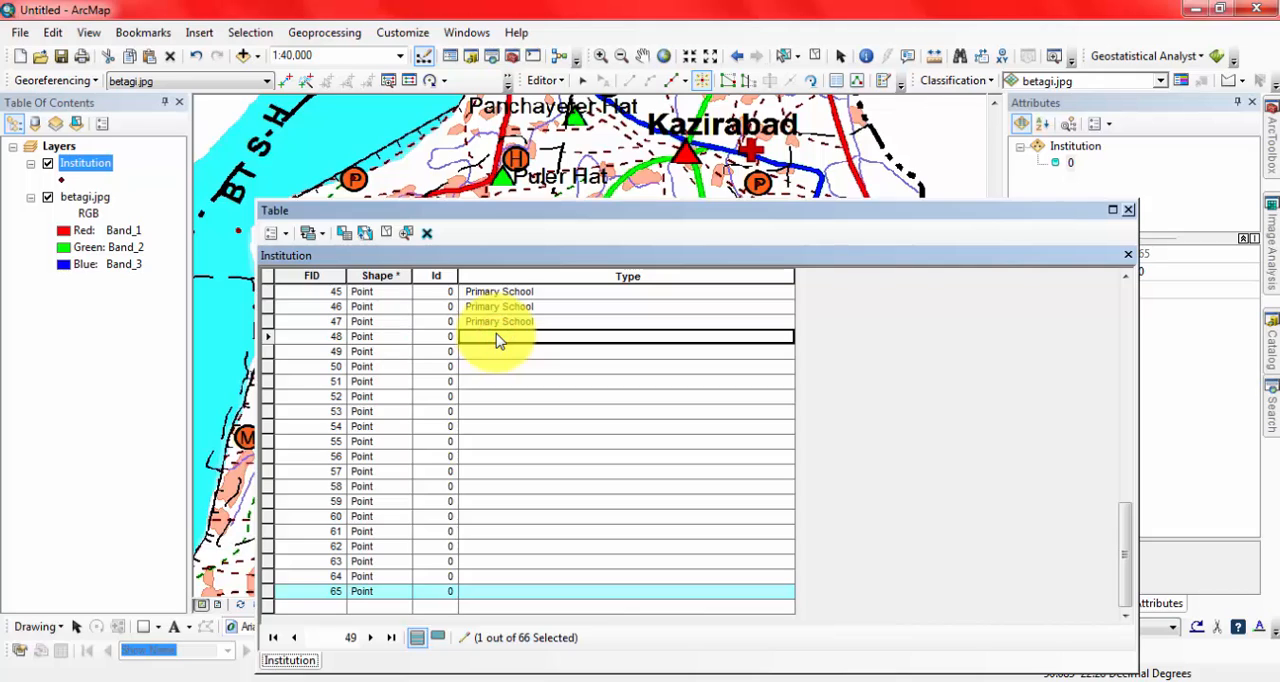
pyautogui.press('Down')
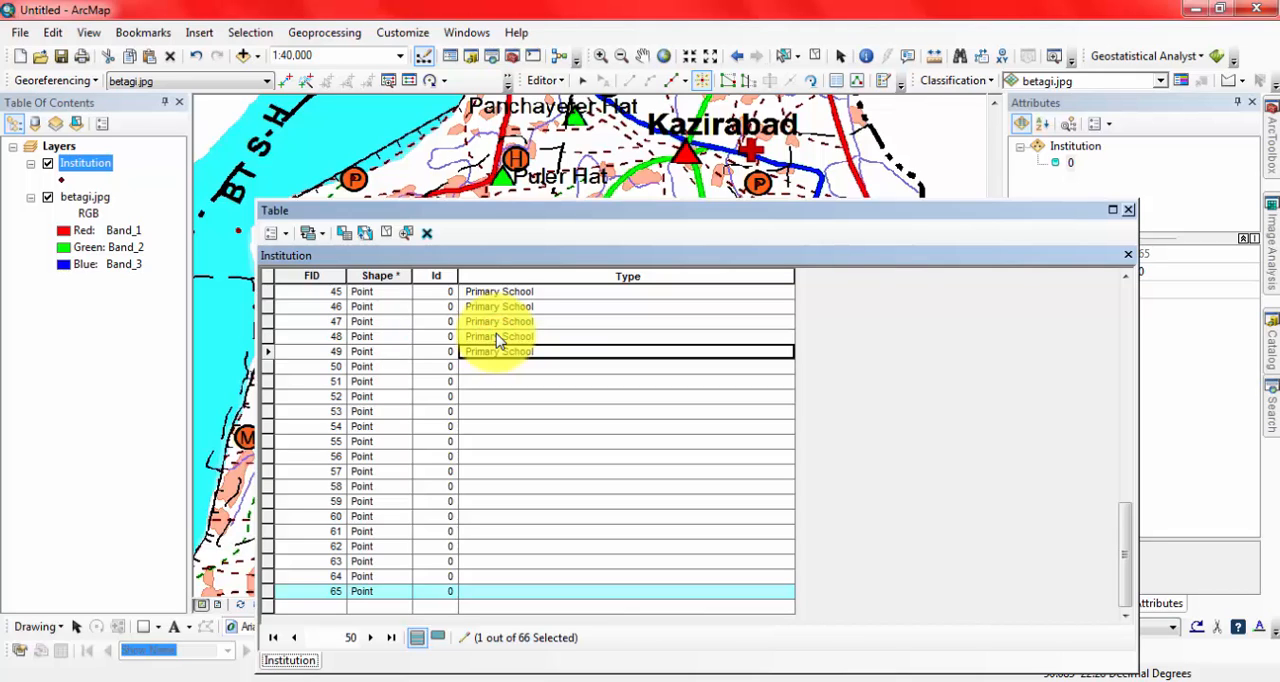
pyautogui.press('Down')
pyautogui.write('Primary School')
pyautogui.press('Down')
pyautogui.write('Primary School')
pyautogui.press('Down')
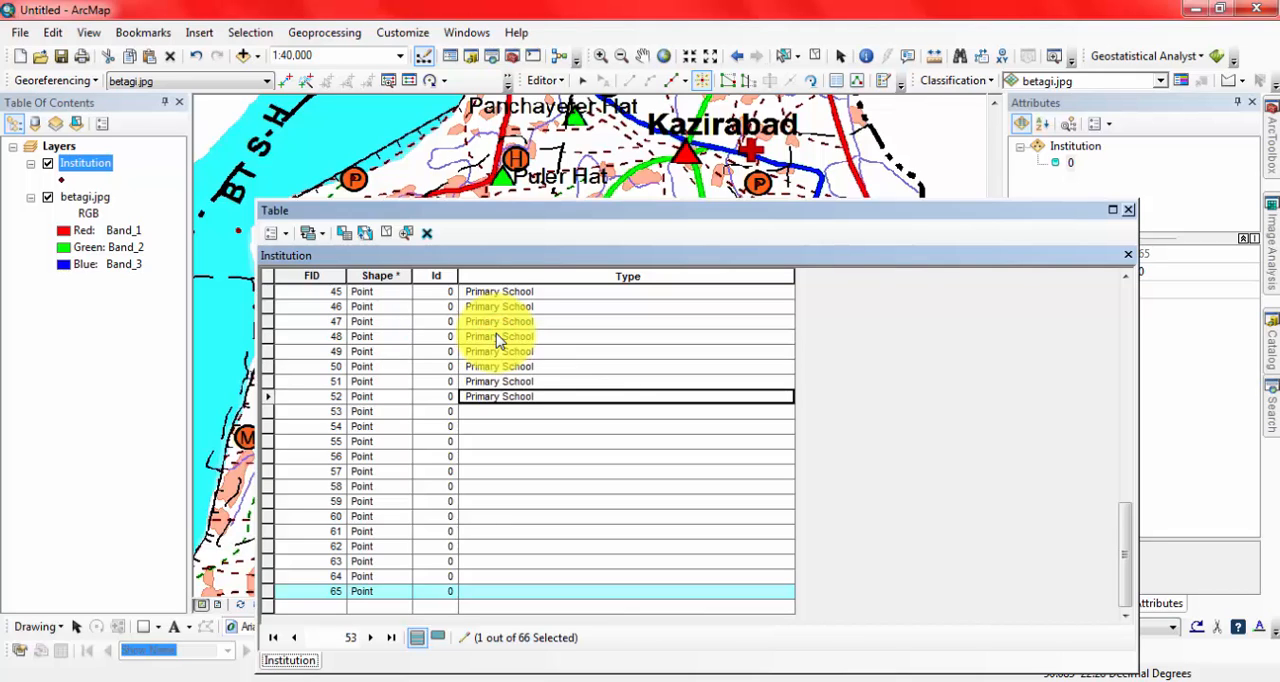
pyautogui.press('Down')
pyautogui.press('Down')
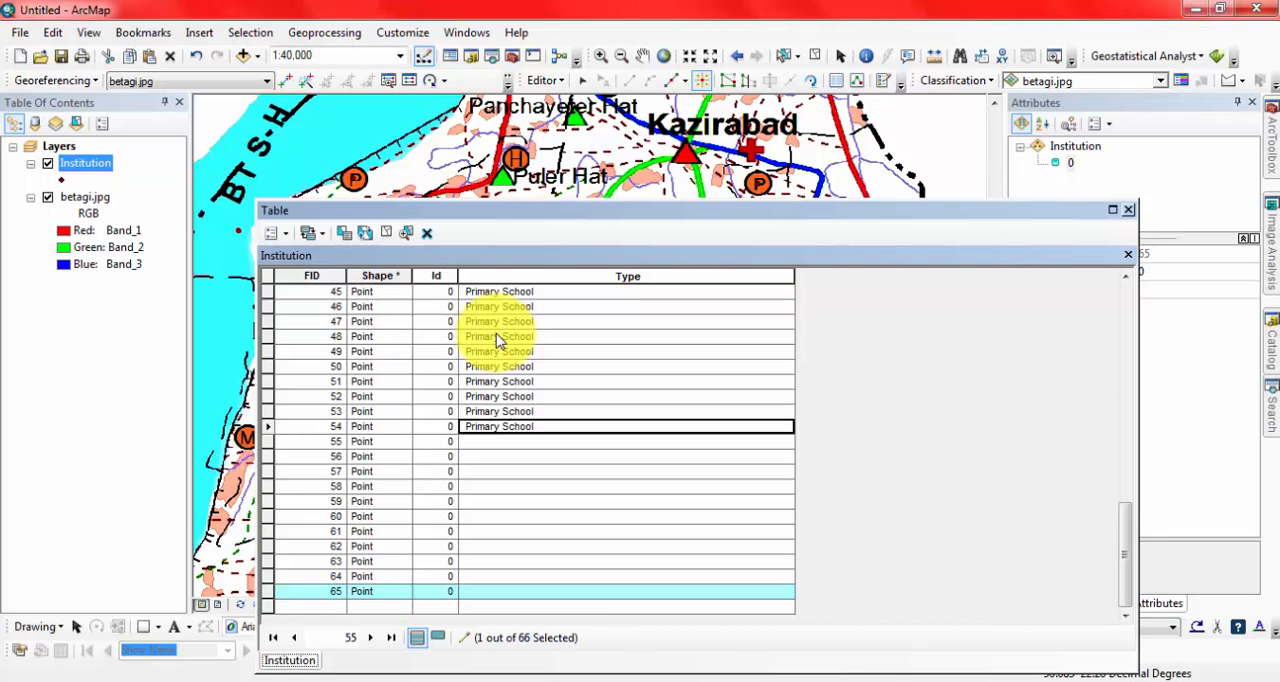
pyautogui.press('Down')
pyautogui.write('Primary School')
pyautogui.press('Down')
pyautogui.press('Down')
pyautogui.write('Primary School')
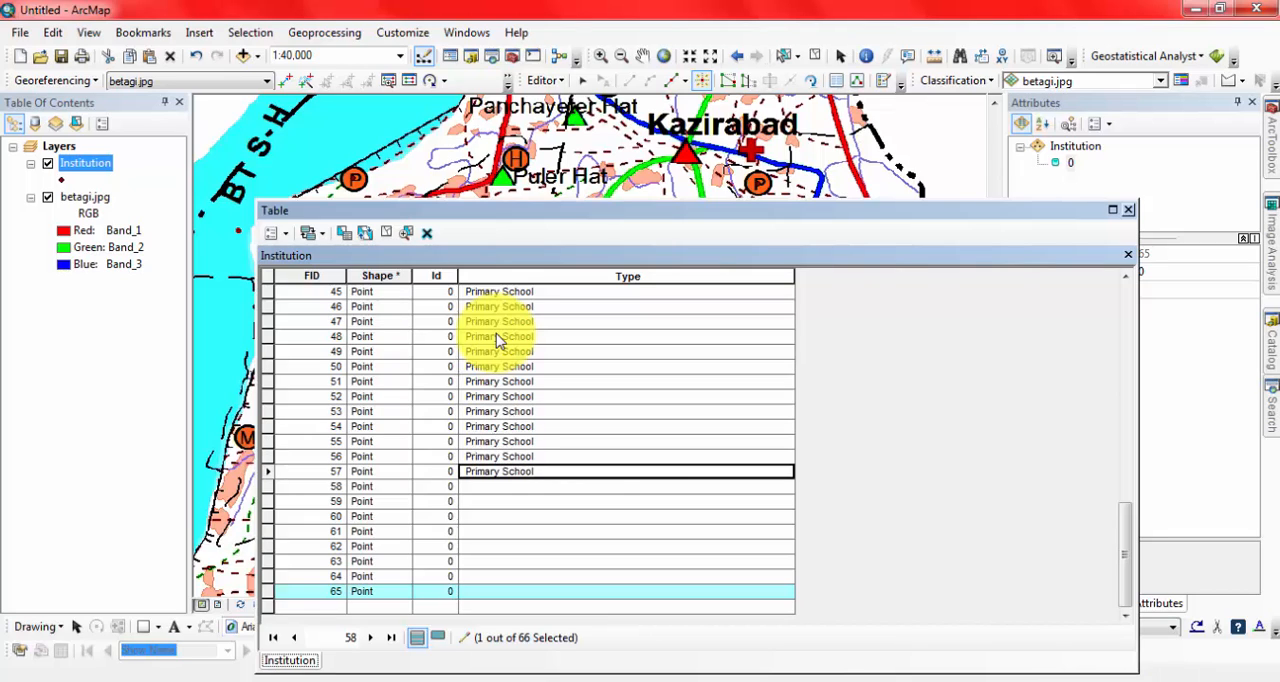
pyautogui.press('Down')
pyautogui.write('Primary School')
pyautogui.press('Down')
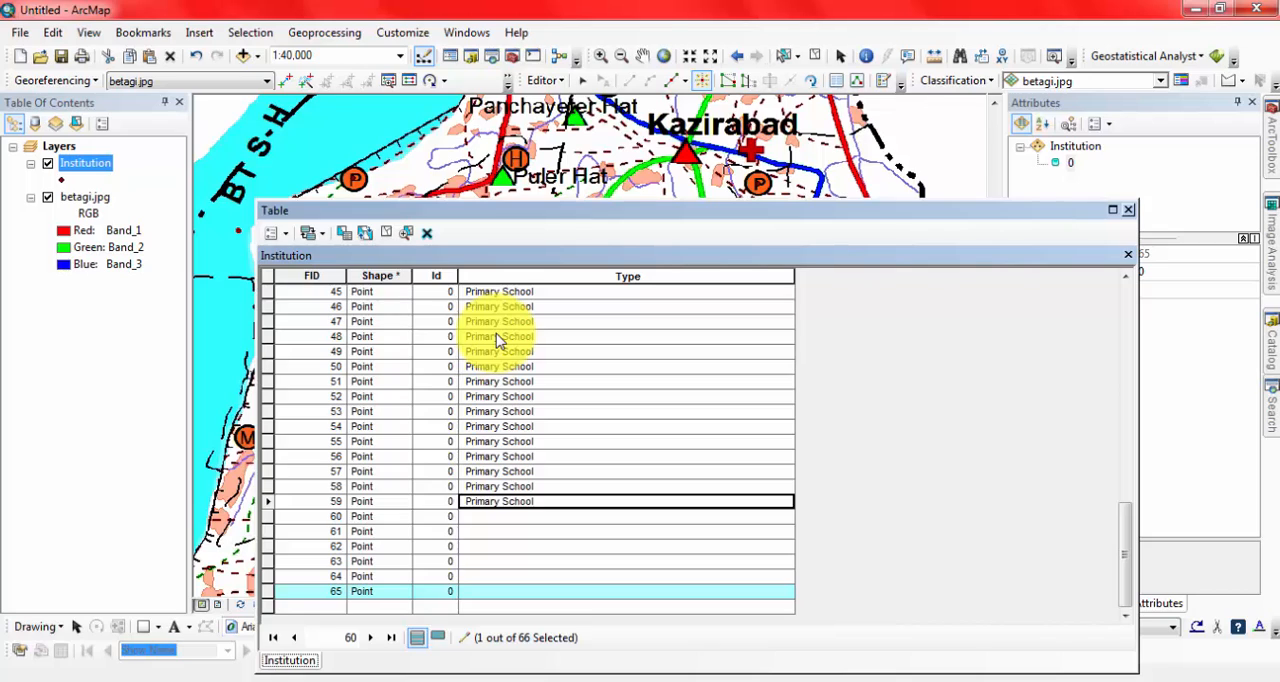
pyautogui.press('Down')
pyautogui.press('Down')
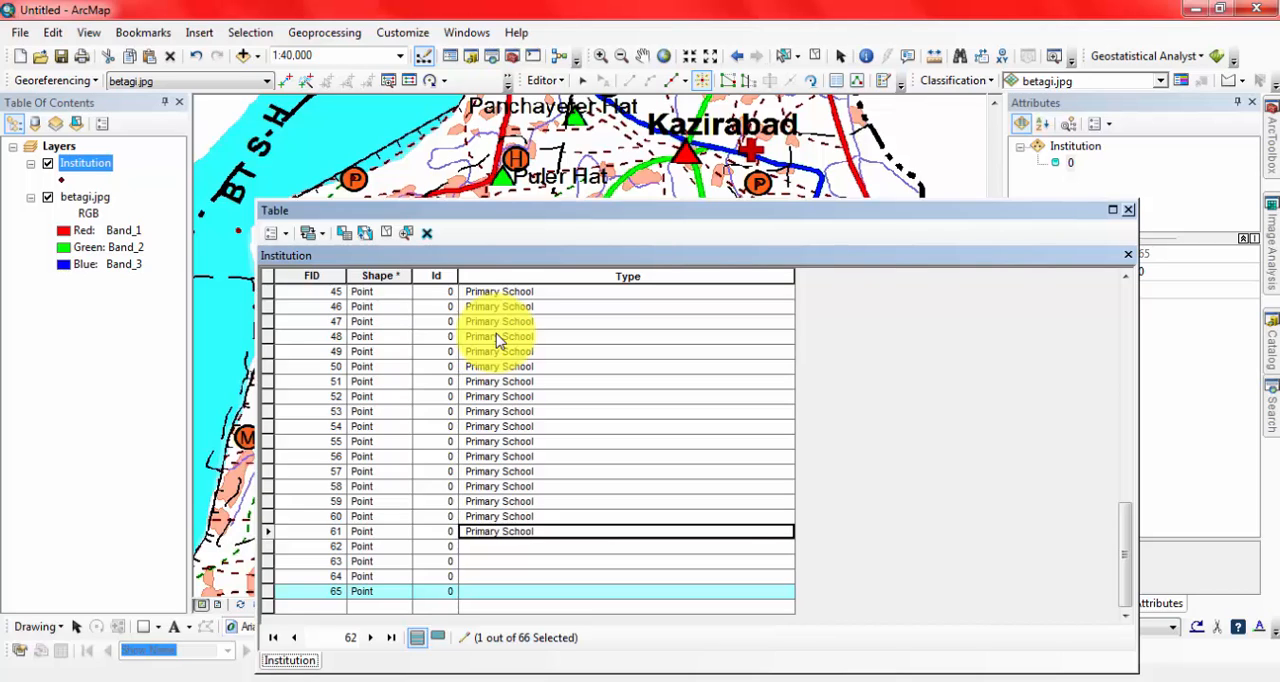
pyautogui.press('Down')
pyautogui.write('Primary School')
pyautogui.press('Down')
pyautogui.press('Down')
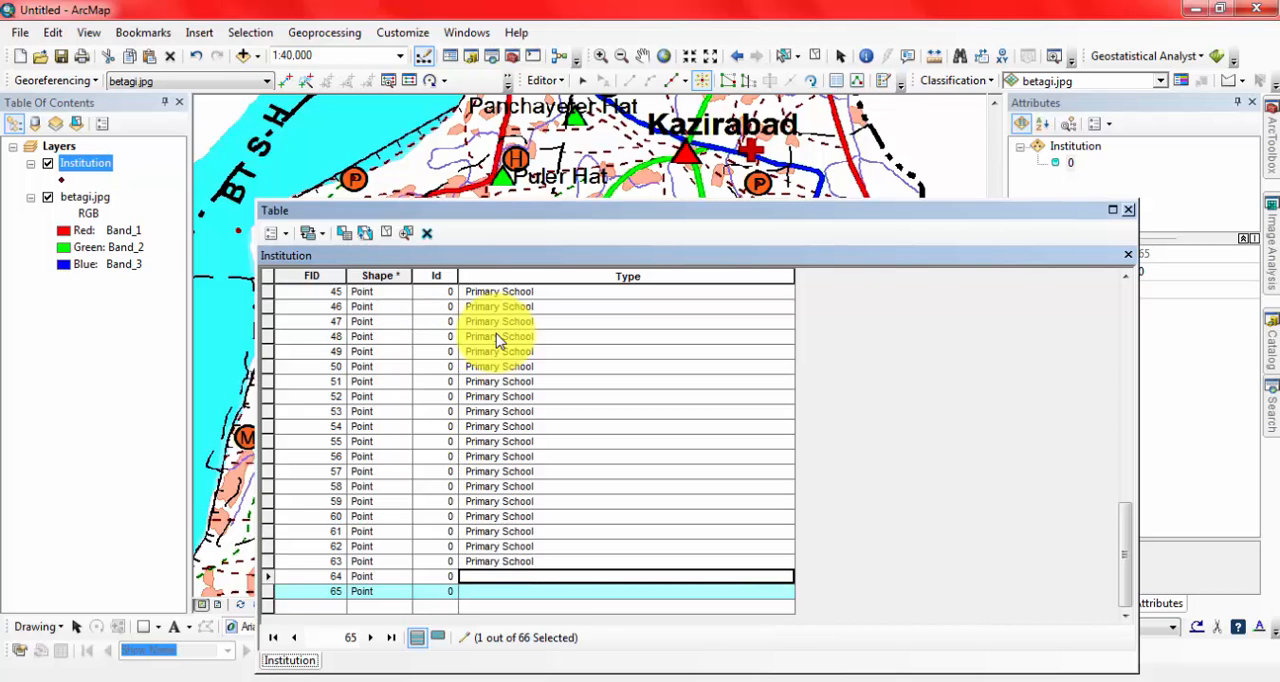
pyautogui.write('Primary School')
pyautogui.press('Down')
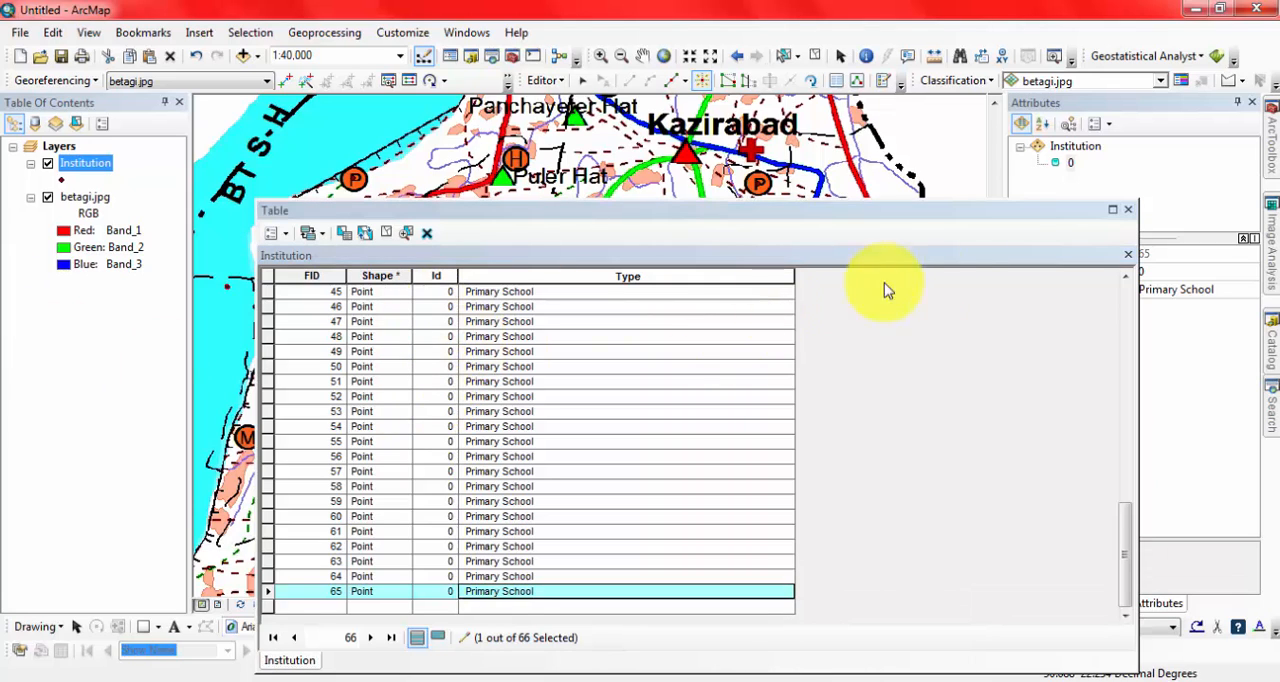
# Save the edits to the Institution layer and close its attribute table.
pyautogui.click(544, 83)
pyautogui.click(577, 146)
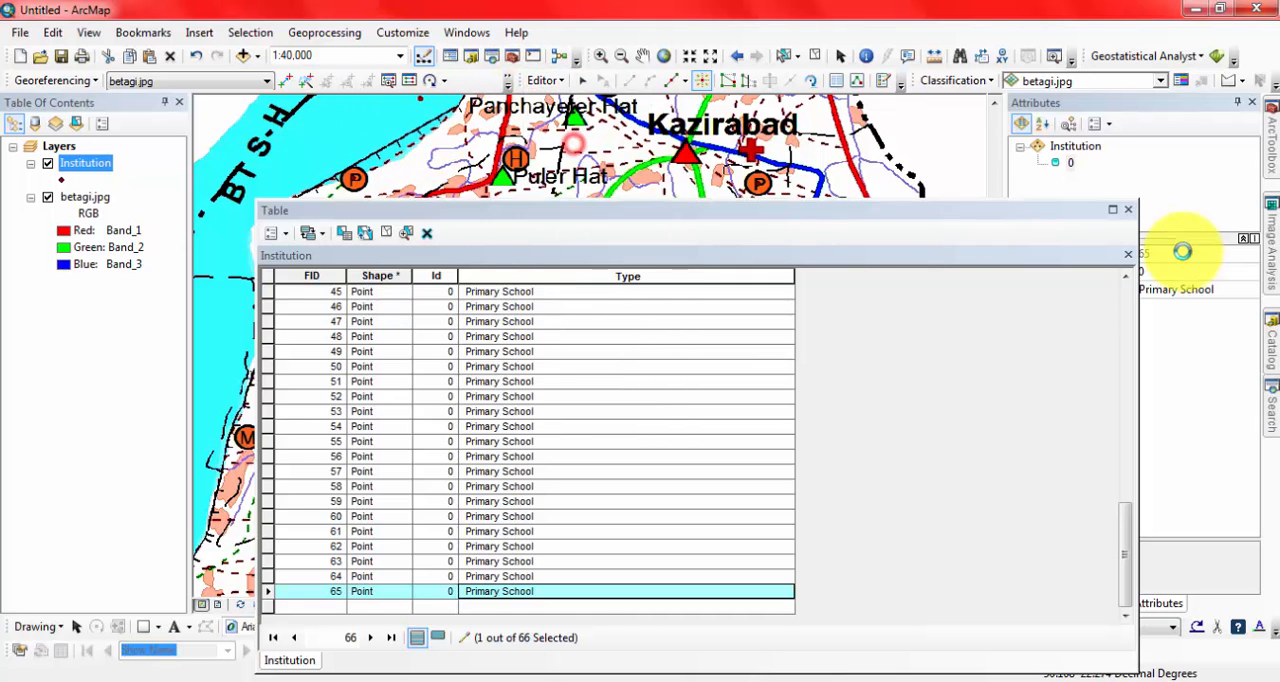
pyautogui.click(1128, 211)
# Zoom in on the southern end of the upazila below Sarishamuri and activate the Institution template for creating points.
pyautogui.scroll(4, 571, 300)
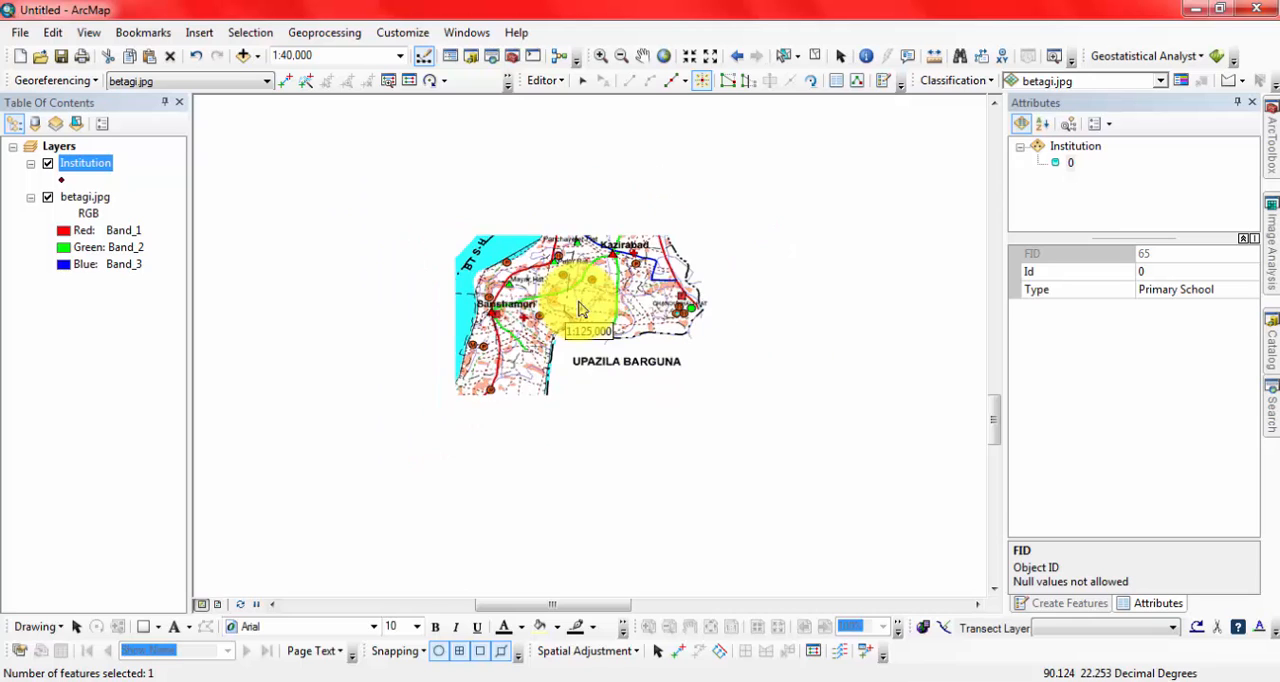
pyautogui.click(598, 55)
pyautogui.moveTo(403, 312); pyautogui.dragTo(600, 445)
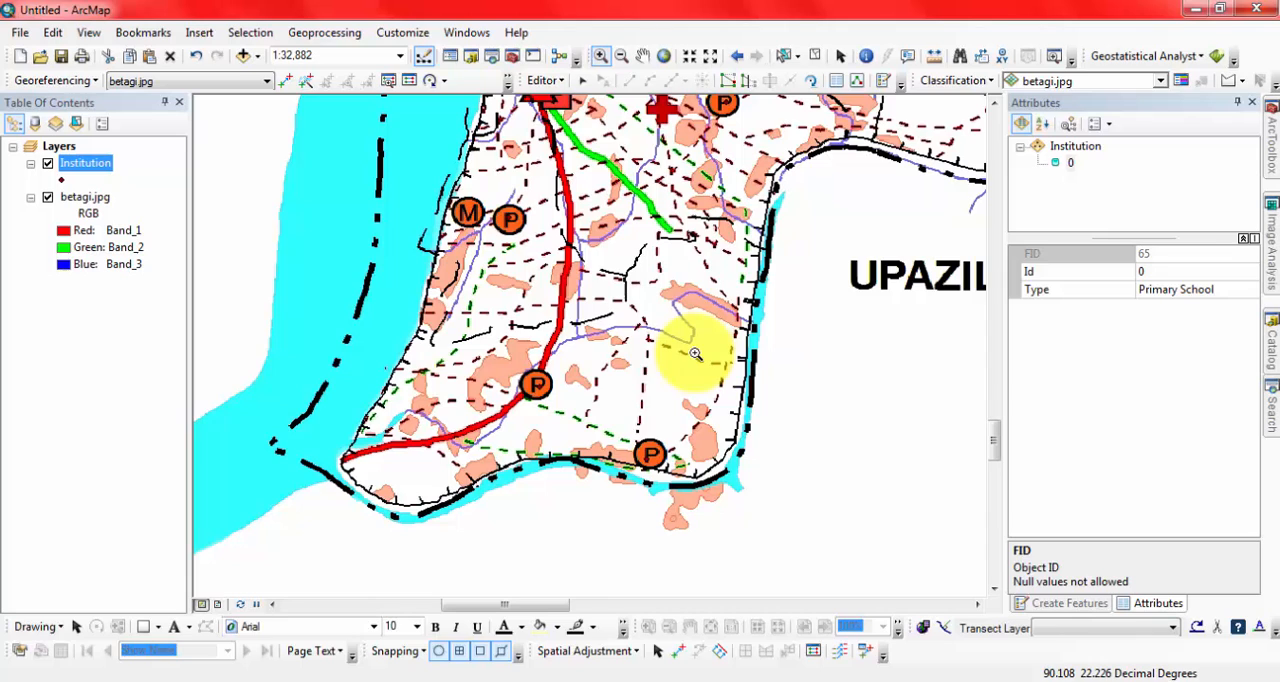
pyautogui.click(882, 84)
pyautogui.click(1050, 166)
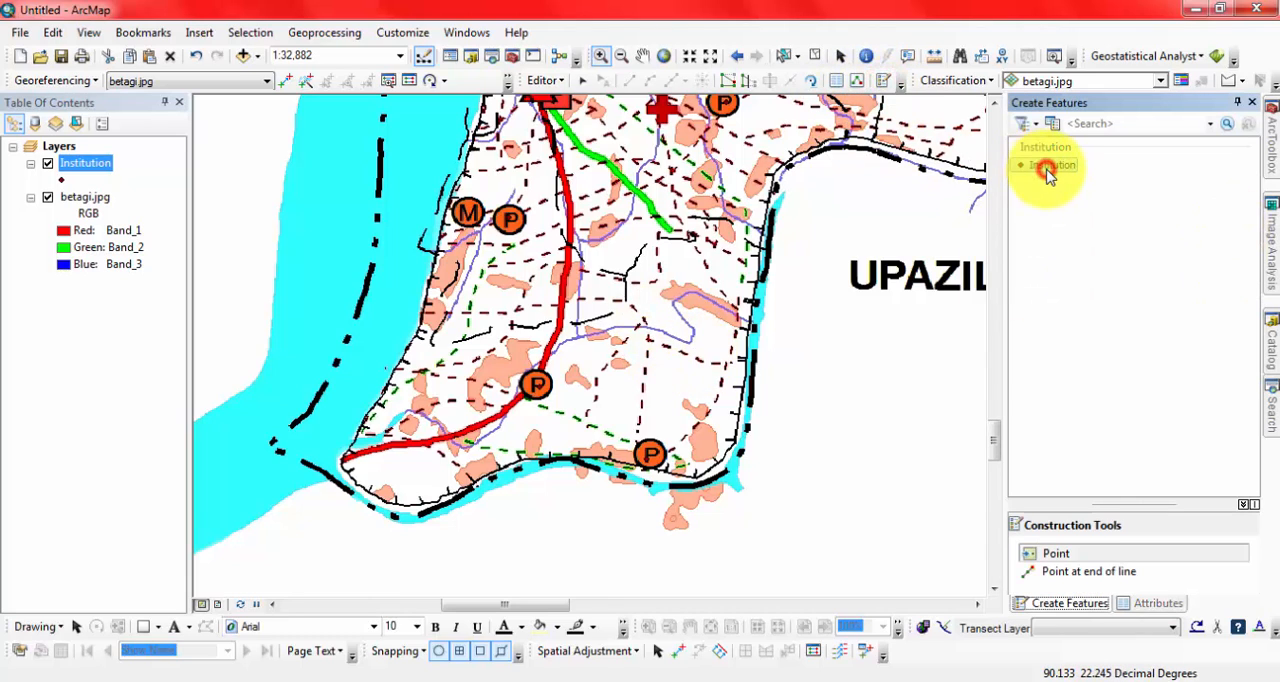
# Place Institution points on the two H symbols at Chandukhali, in the southeast of the upazila.
pyautogui.click(993, 108)
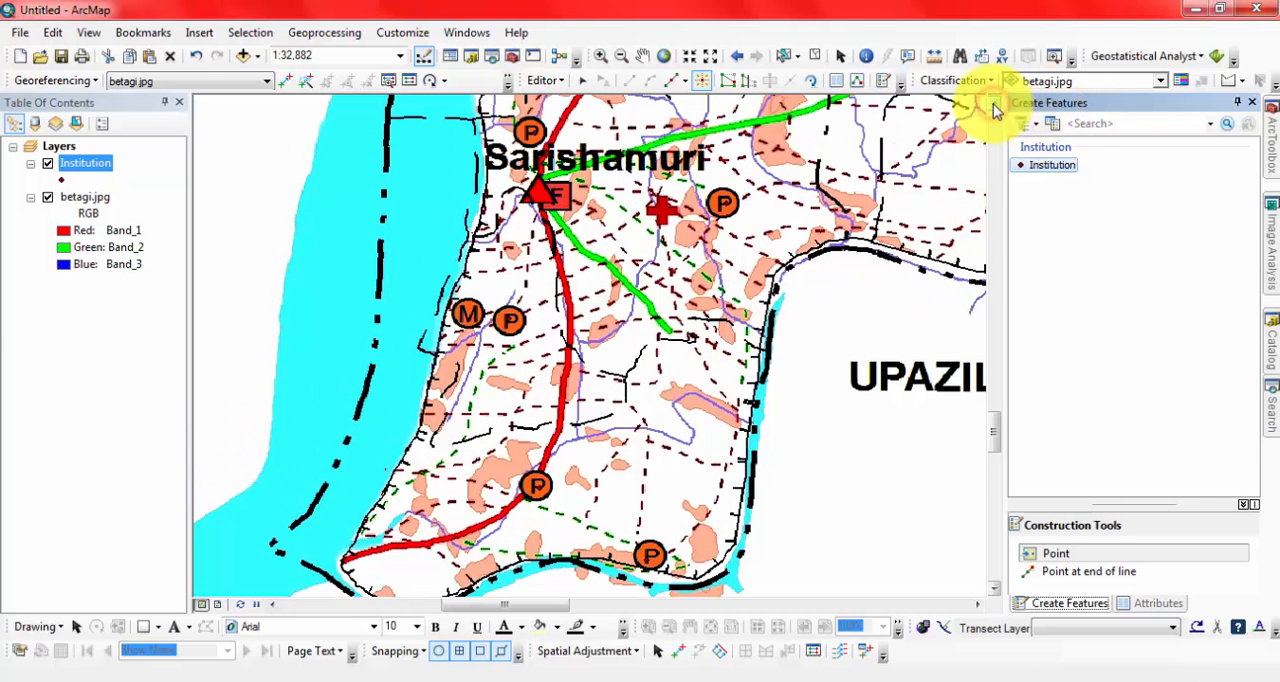
pyautogui.click(993, 108)
pyautogui.click(993, 108)
pyautogui.click(993, 108)
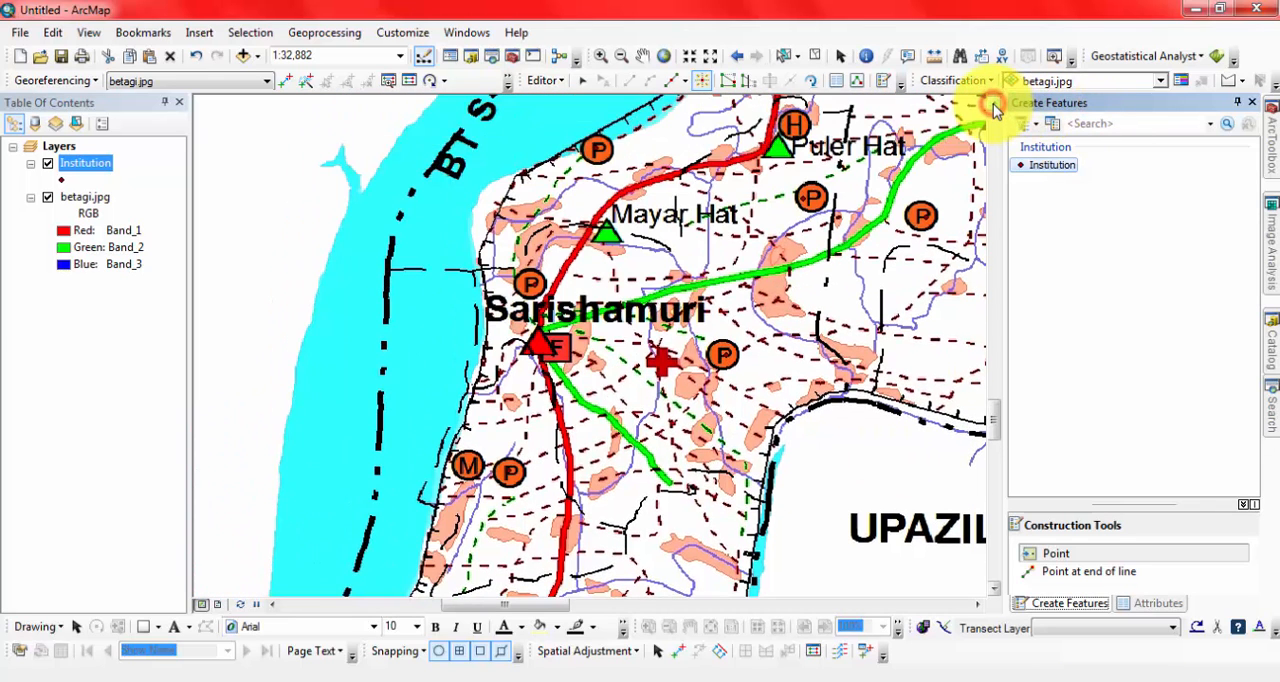
pyautogui.click(978, 605)
pyautogui.click(980, 606)
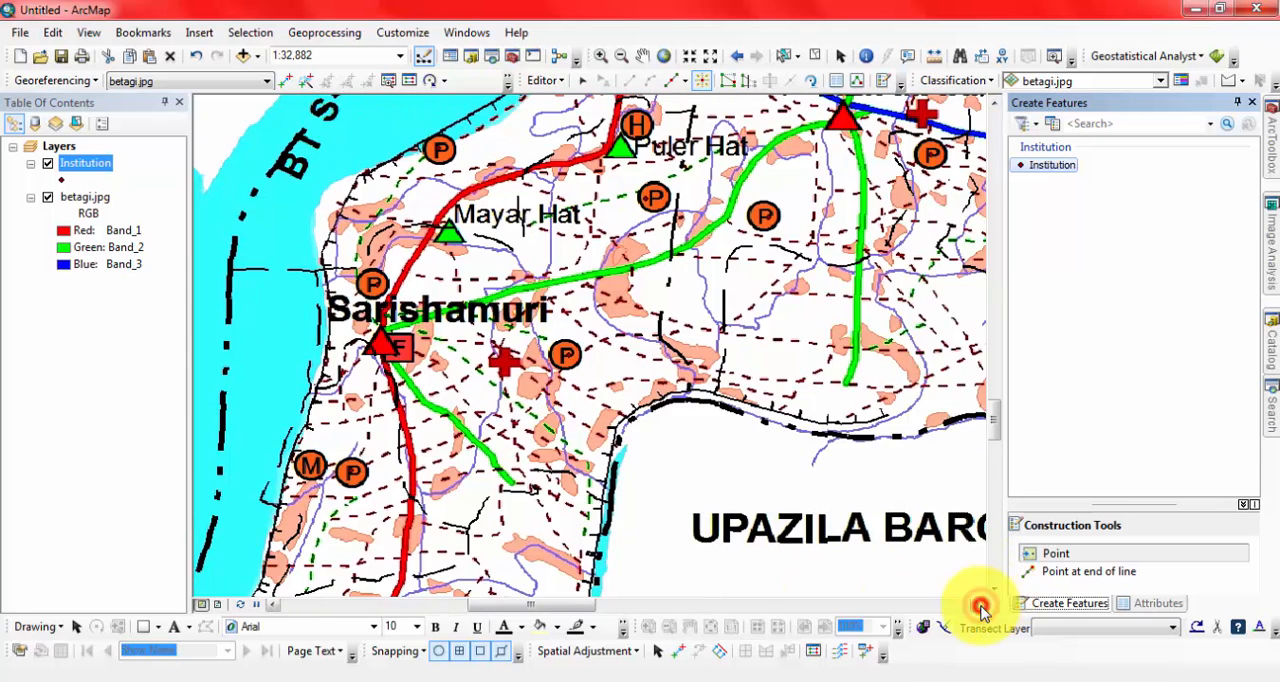
pyautogui.click(980, 606)
pyautogui.click(980, 606)
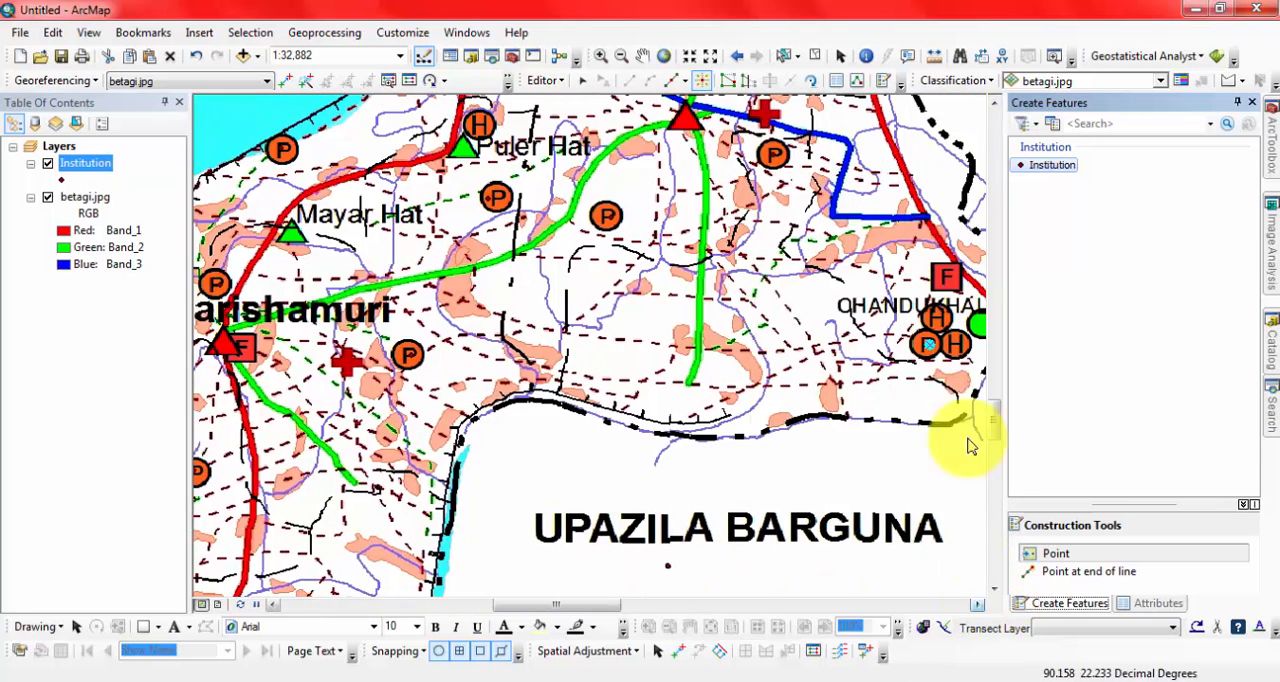
pyautogui.click(963, 357)
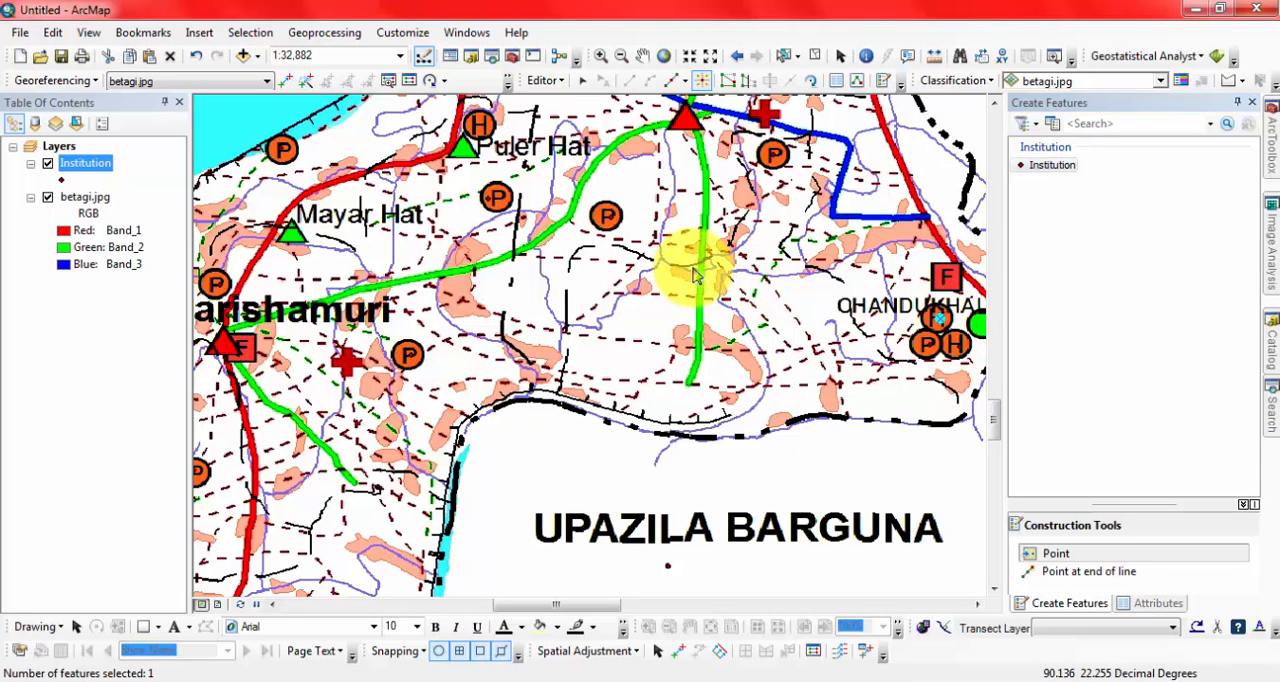
# Place Institution points on the H symbols at Puler Hat, north of Kalikabari Hat, at Kumrakhali Hat and on the riverbank southwest of Buramazumdar.
pyautogui.moveTo(675, 271); pyautogui.dragTo(677, 510)
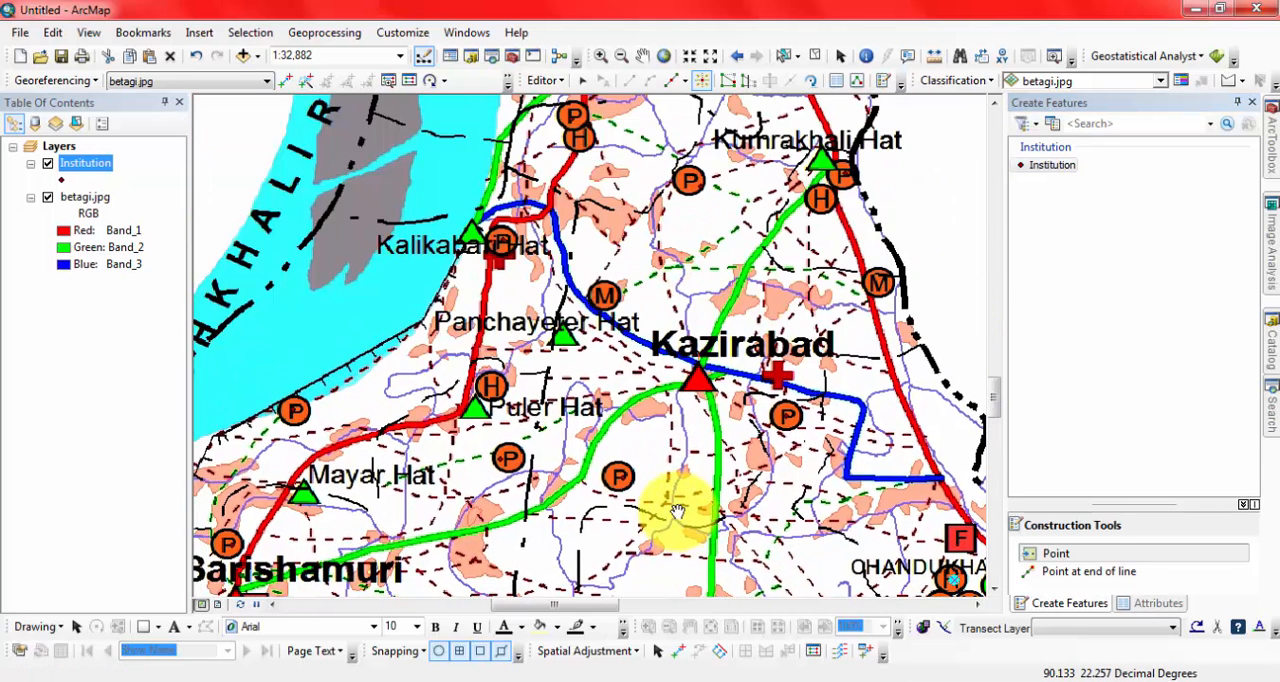
pyautogui.click(493, 389)
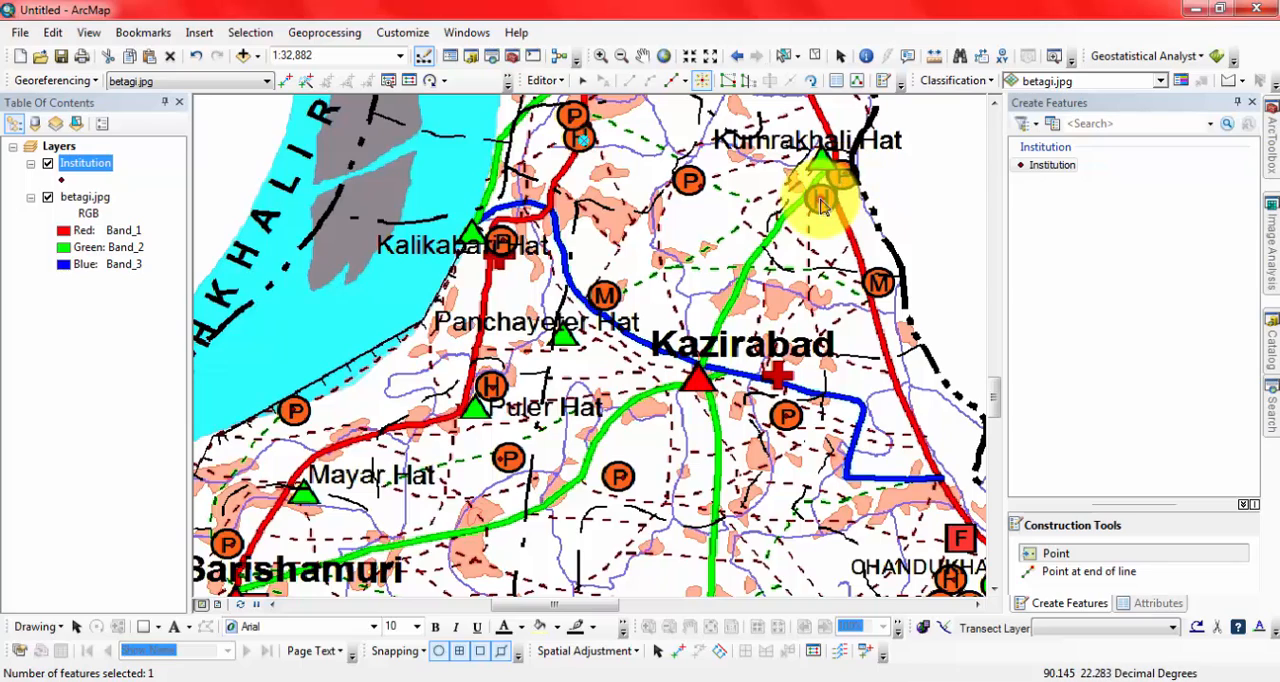
pyautogui.moveTo(736, 152); pyautogui.dragTo(740, 400)
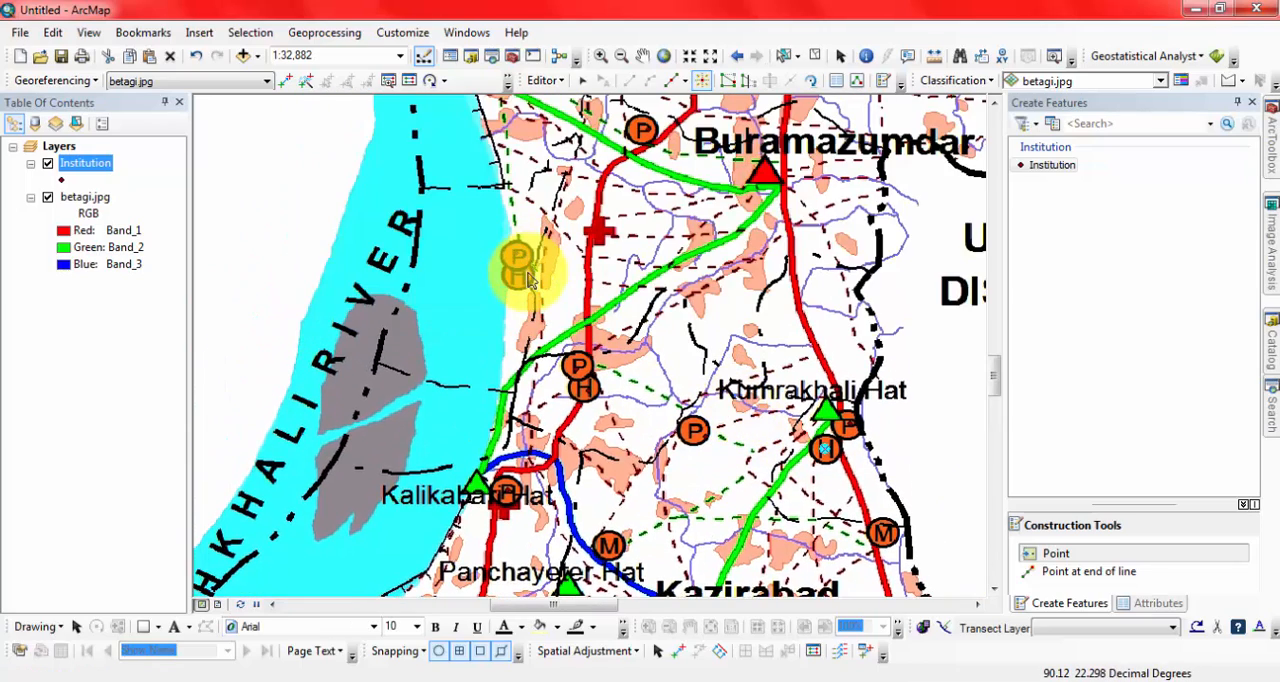
pyautogui.click(519, 281)
# Place Institution points on the H symbols at Kaunia Hat and Kazir Hat.
pyautogui.moveTo(699, 160); pyautogui.dragTo(672, 412)
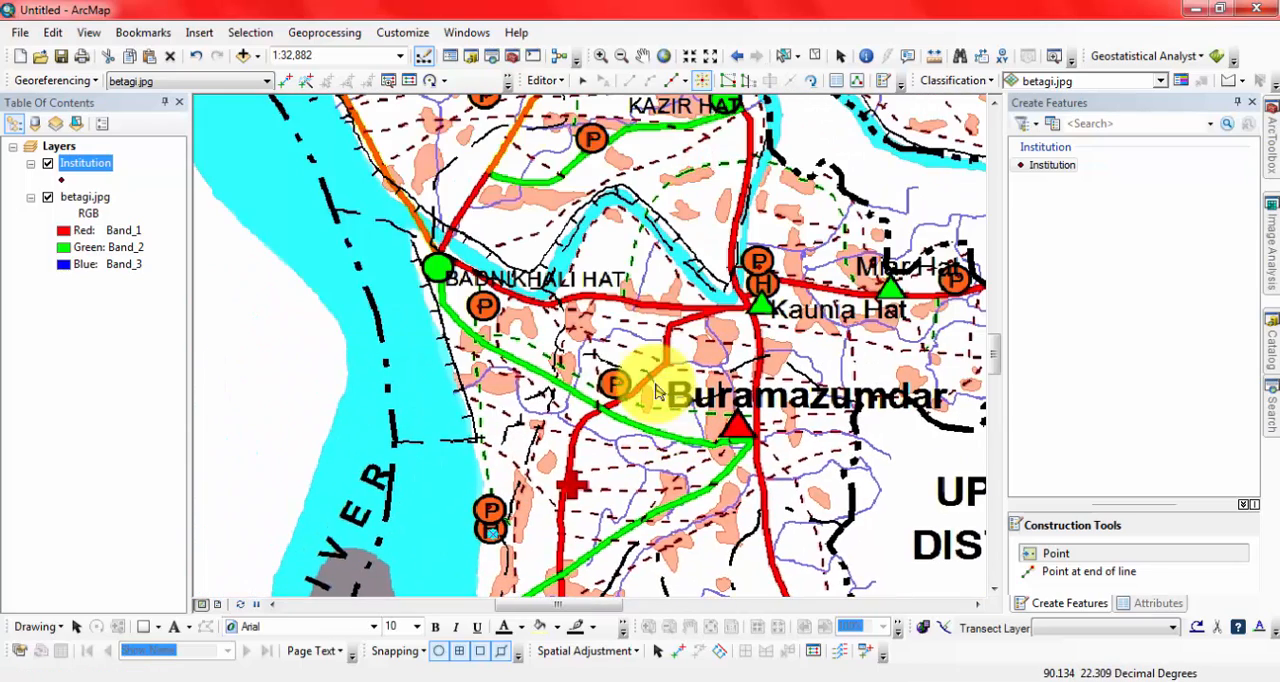
pyautogui.click(757, 284)
pyautogui.moveTo(742, 212); pyautogui.dragTo(527, 300)
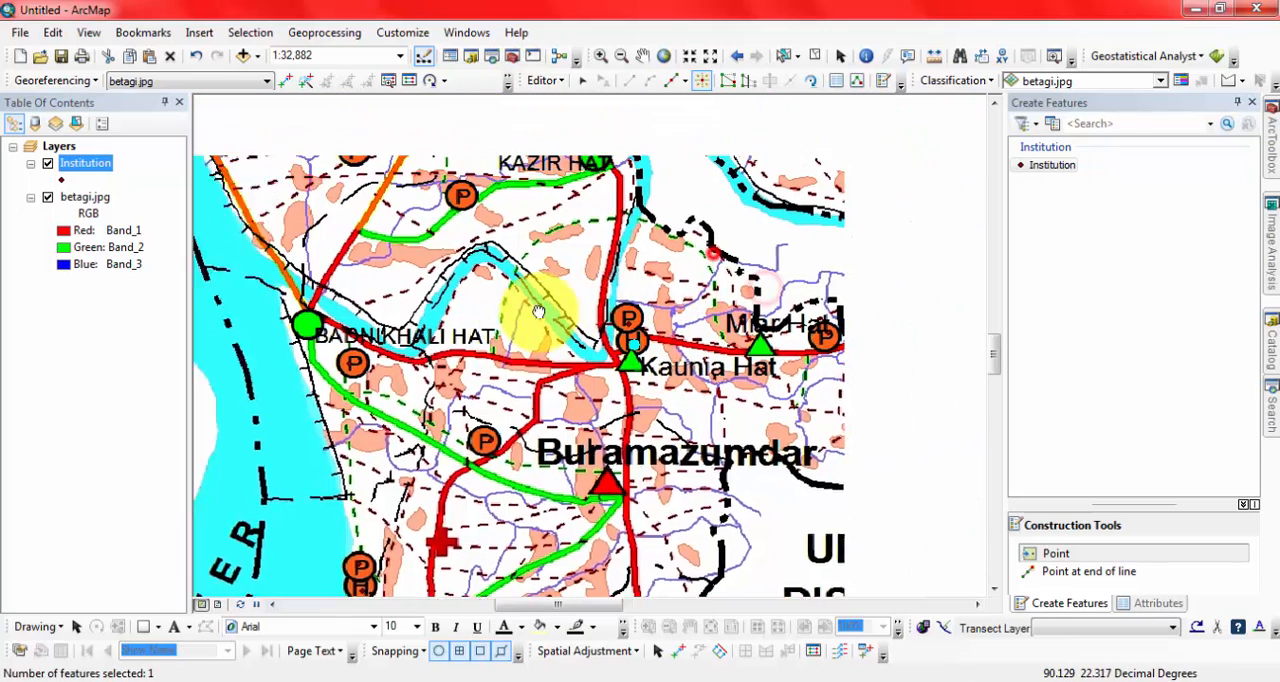
pyautogui.moveTo(624, 168); pyautogui.dragTo(768, 340)
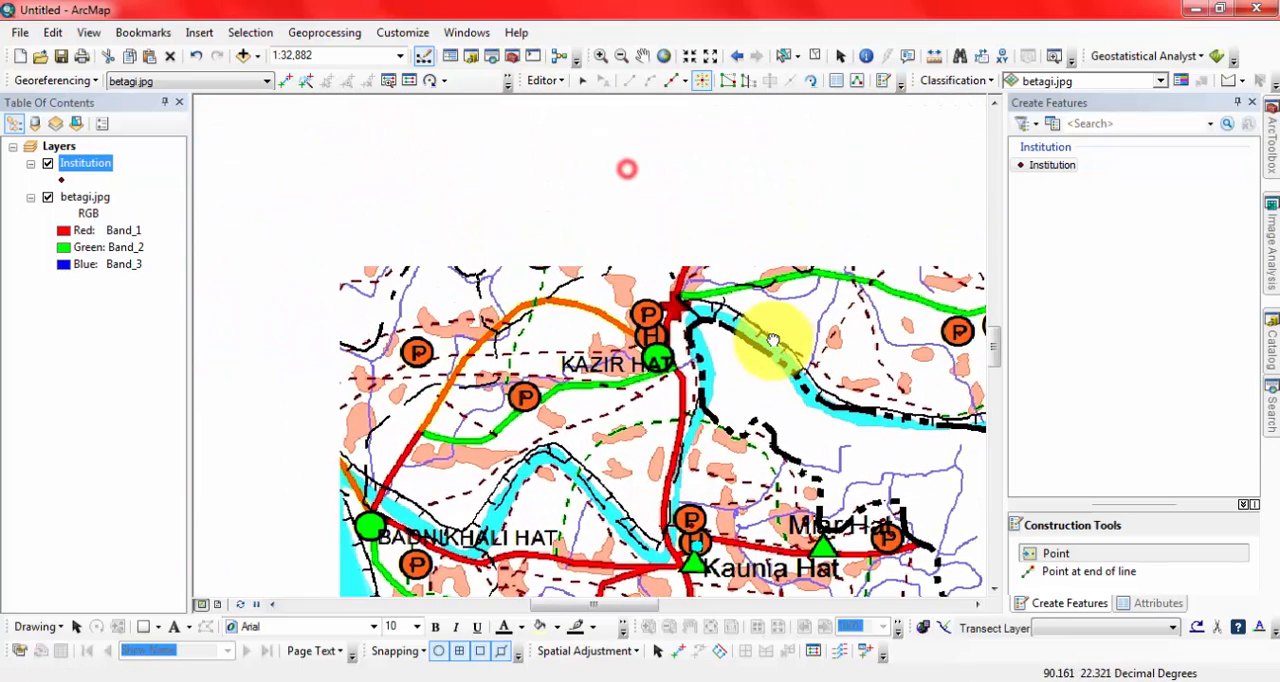
pyautogui.click(651, 341)
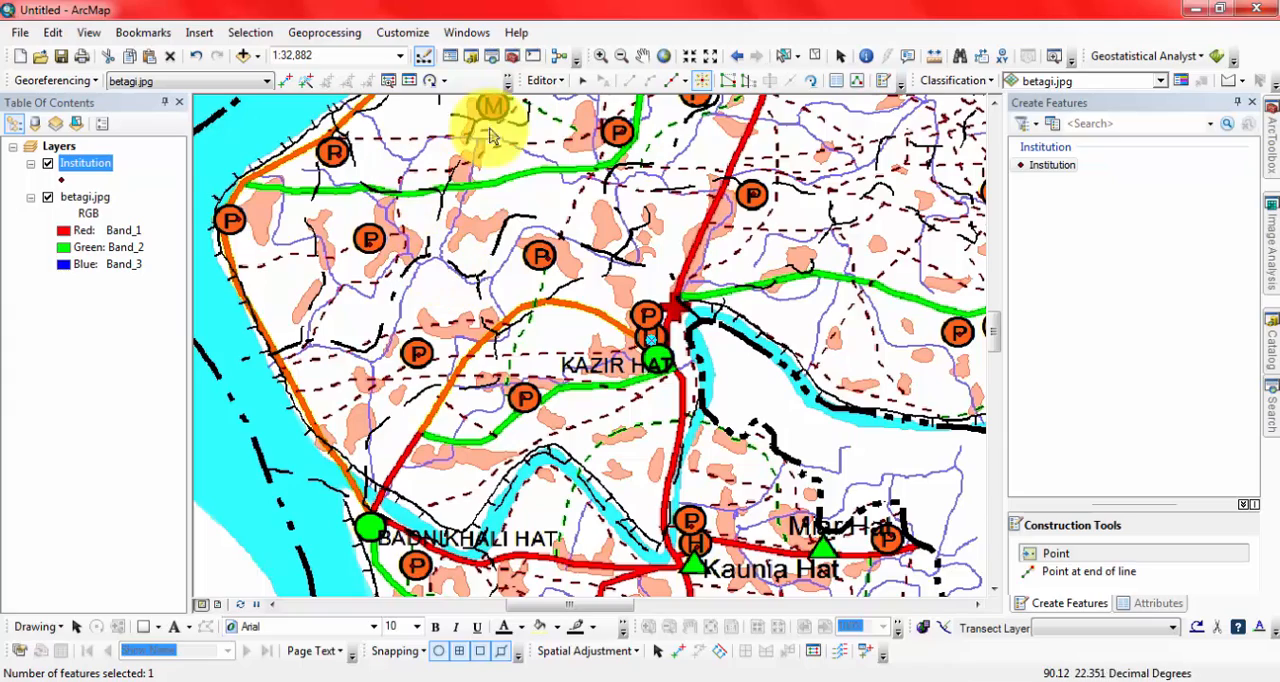
# Place Institution points on the H symbols at Machuakhali Bazar and Hosnabad.
pyautogui.moveTo(720, 148); pyautogui.dragTo(714, 357)
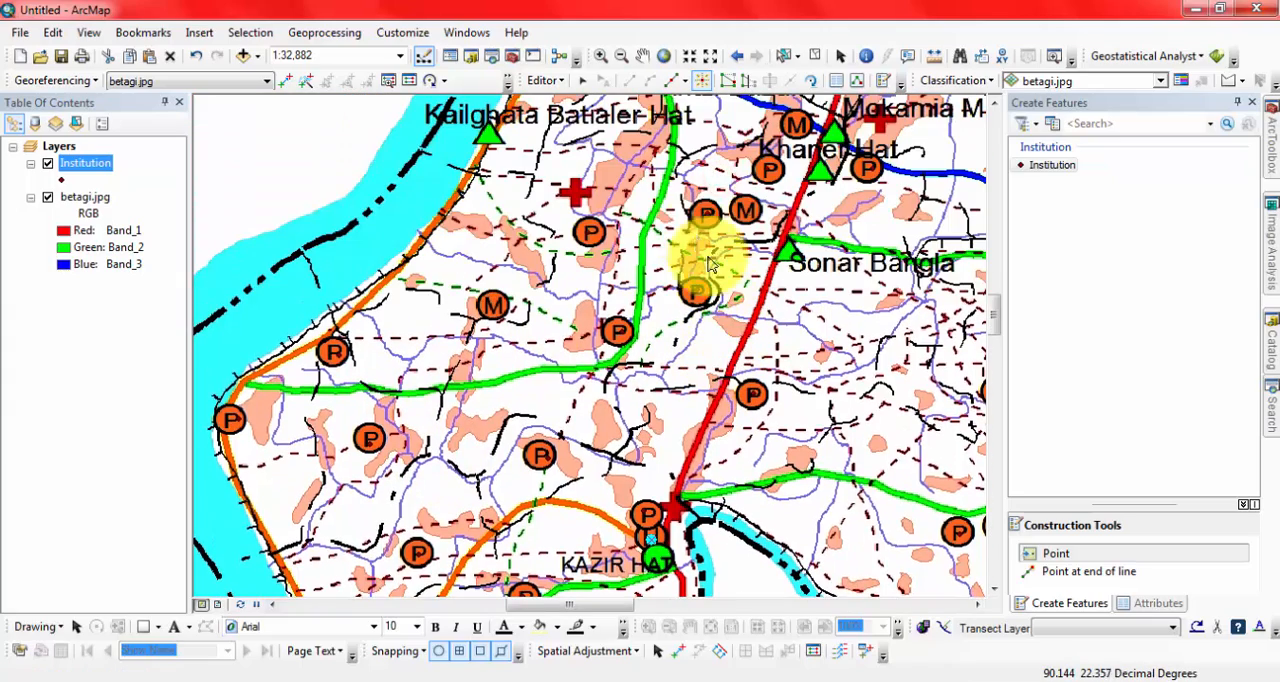
pyautogui.moveTo(815, 305); pyautogui.dragTo(673, 412)
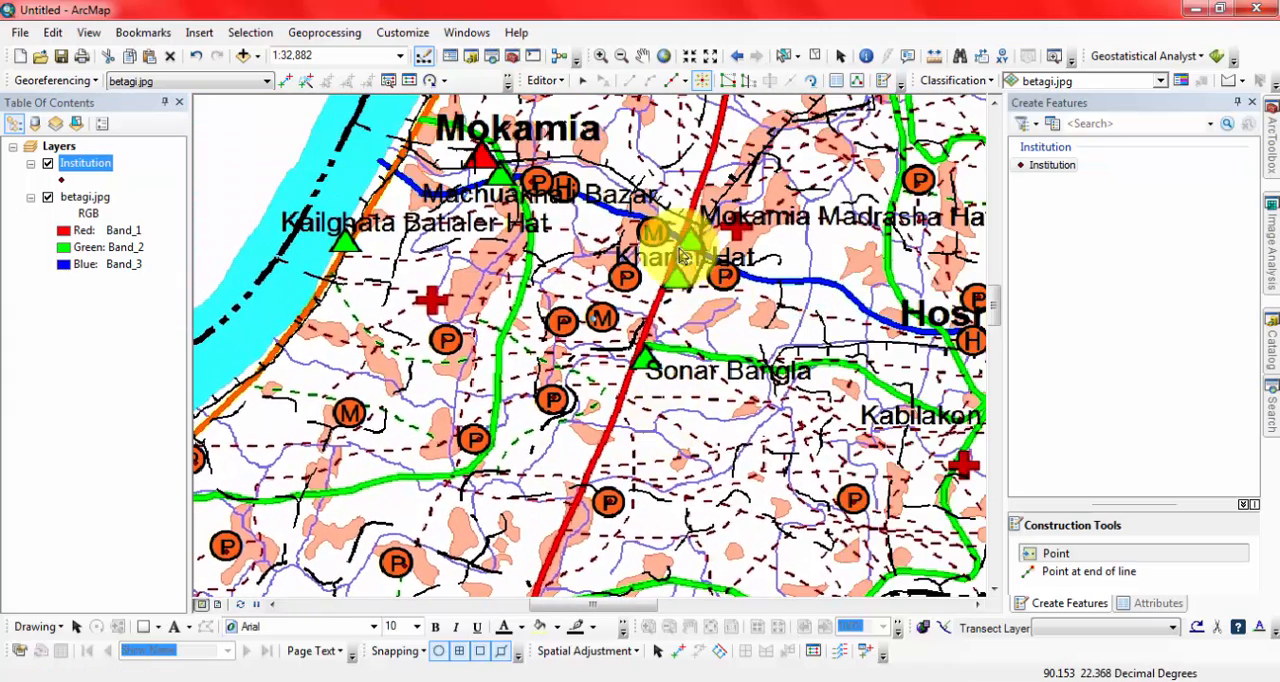
pyautogui.moveTo(831, 359); pyautogui.dragTo(697, 342)
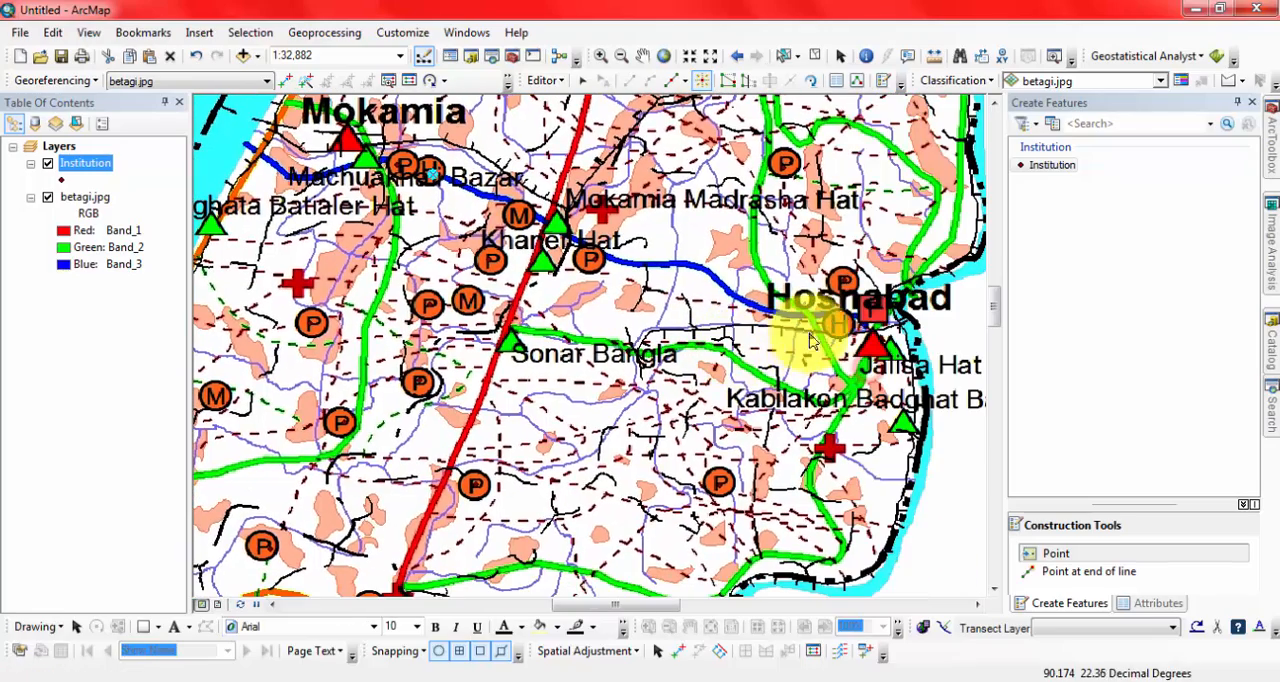
pyautogui.click(839, 318)
# Place Institution points on the H symbols beside Betagi and north of Putiakhali.
pyautogui.moveTo(748, 174); pyautogui.dragTo(789, 430)
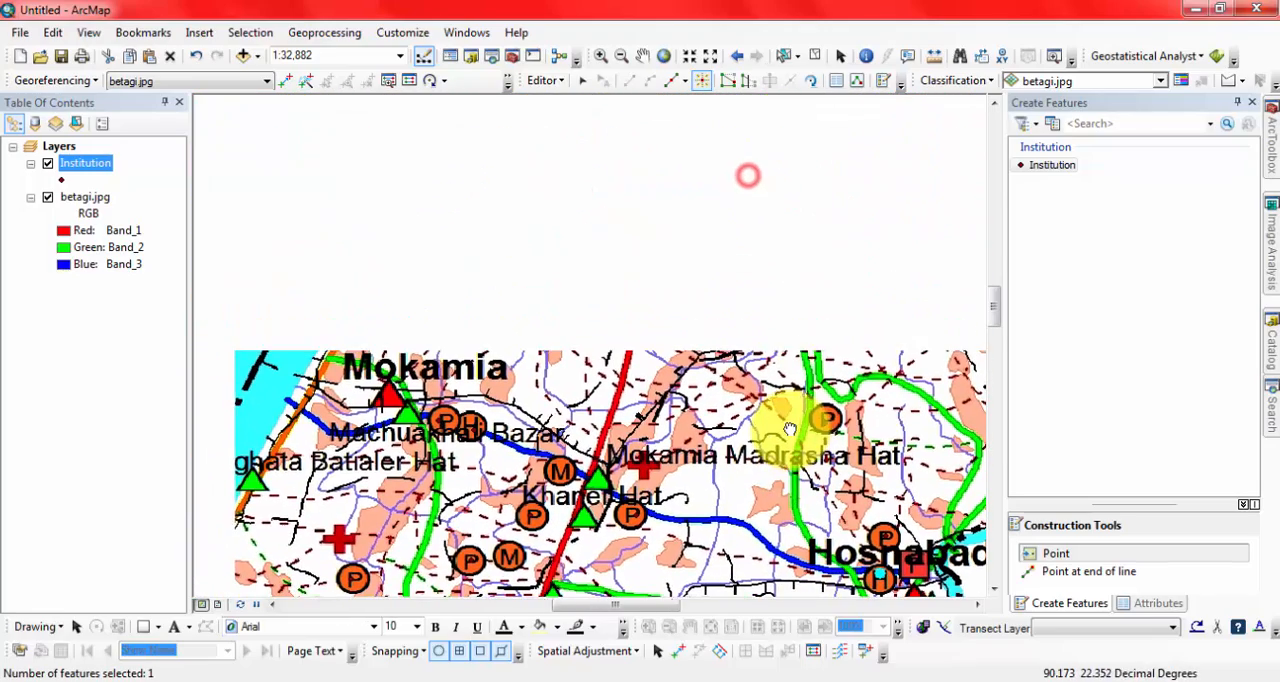
pyautogui.moveTo(705, 248); pyautogui.dragTo(562, 383)
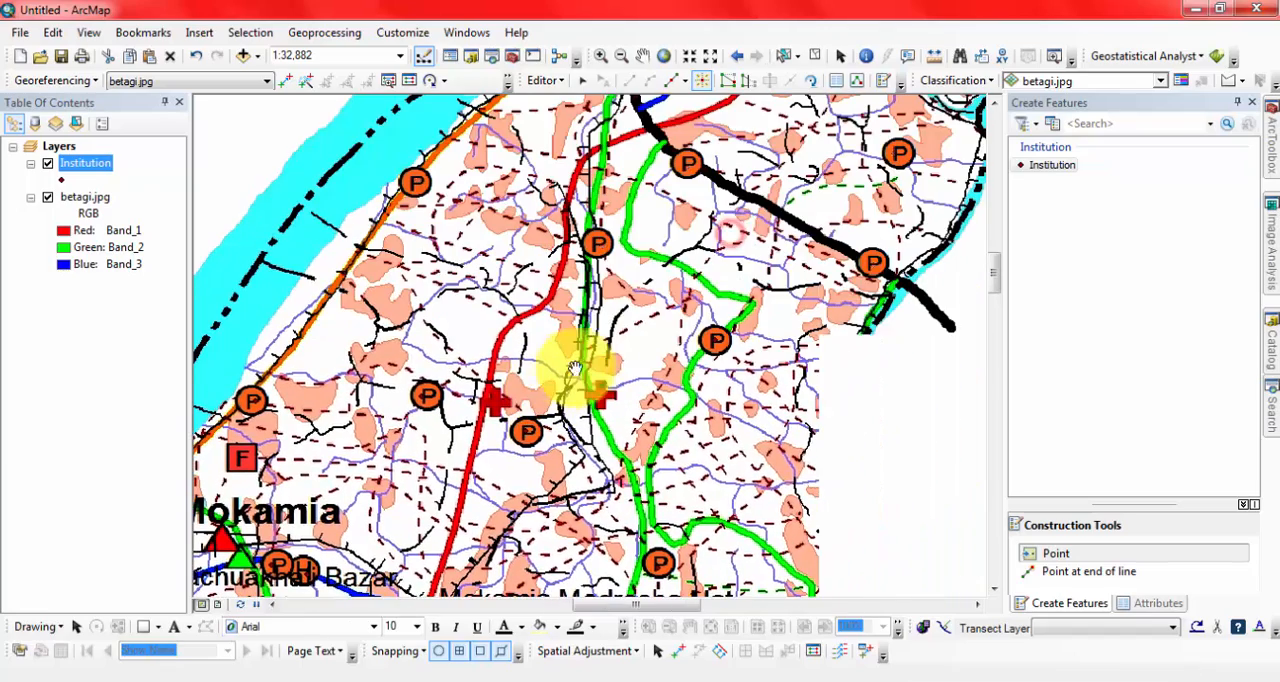
pyautogui.moveTo(809, 220); pyautogui.dragTo(784, 390)
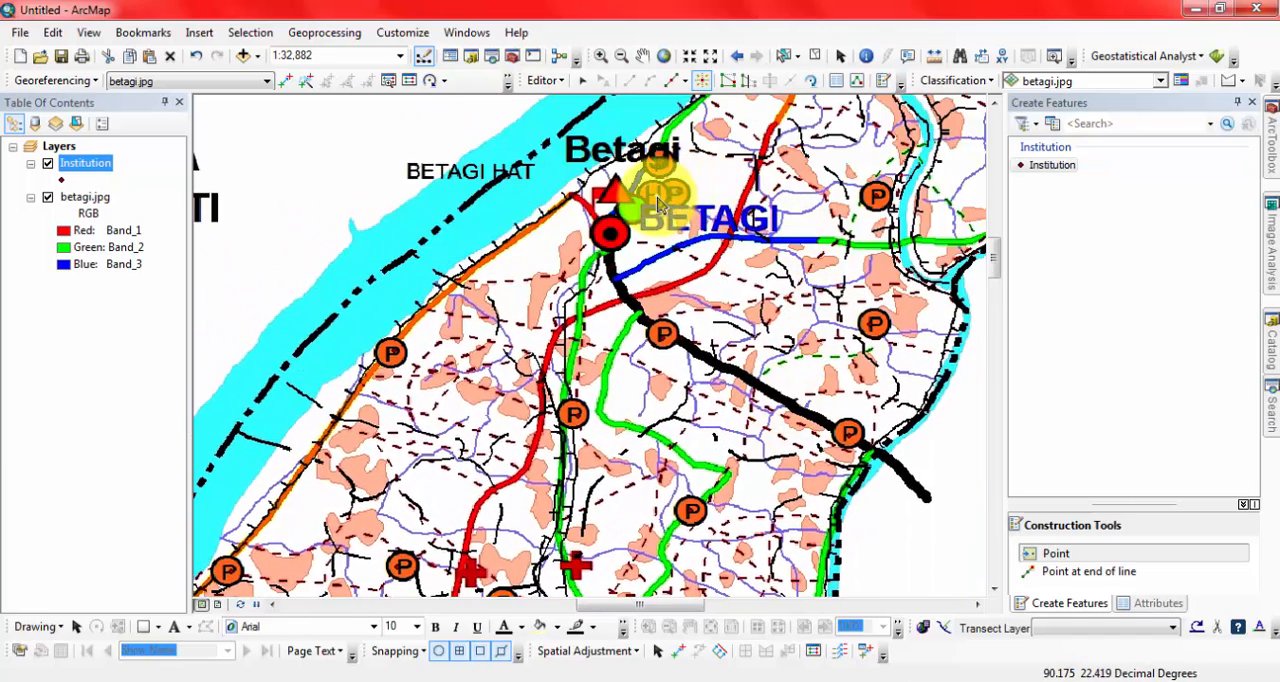
pyautogui.moveTo(752, 168); pyautogui.dragTo(693, 337)
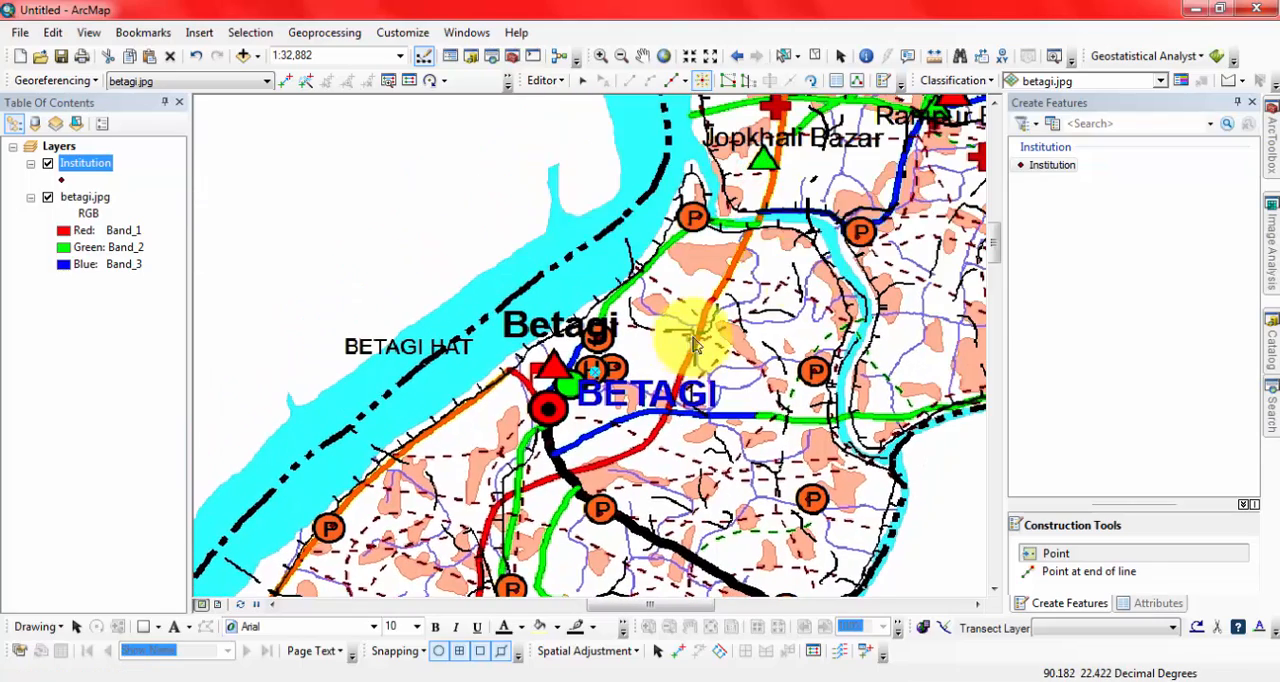
pyautogui.click(900, 180)
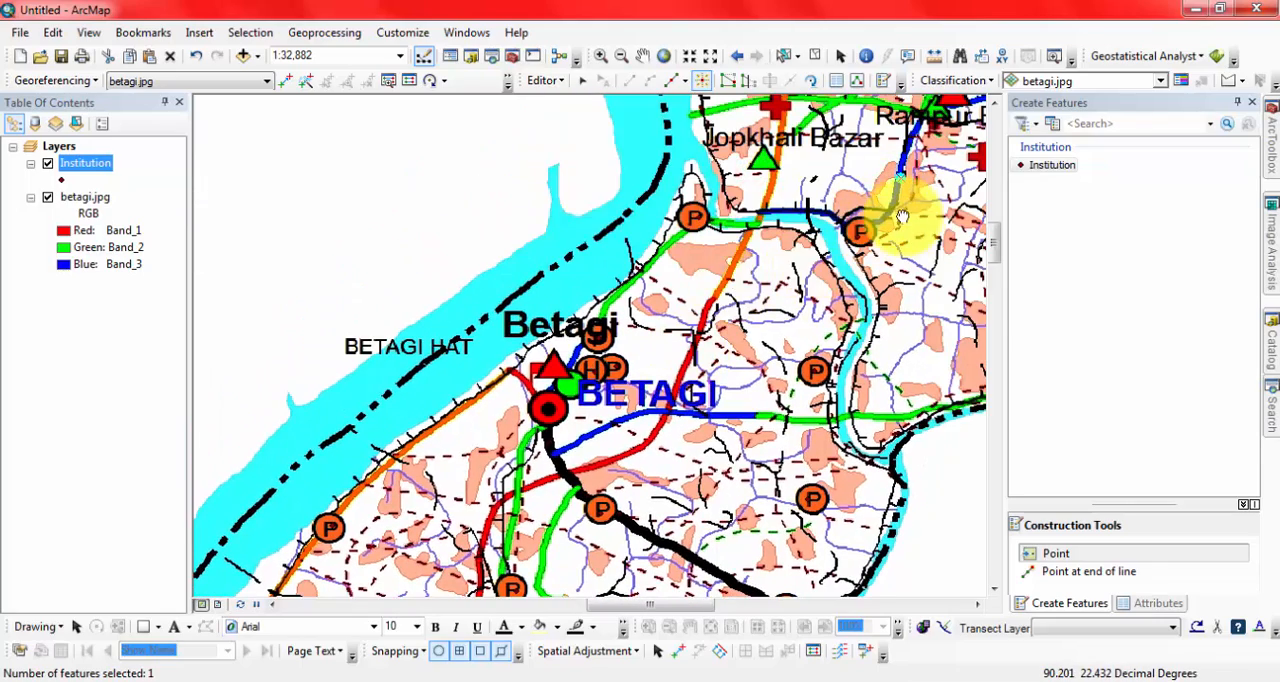
pyautogui.moveTo(900, 220); pyautogui.dragTo(757, 420)
pyautogui.click(638, 204)
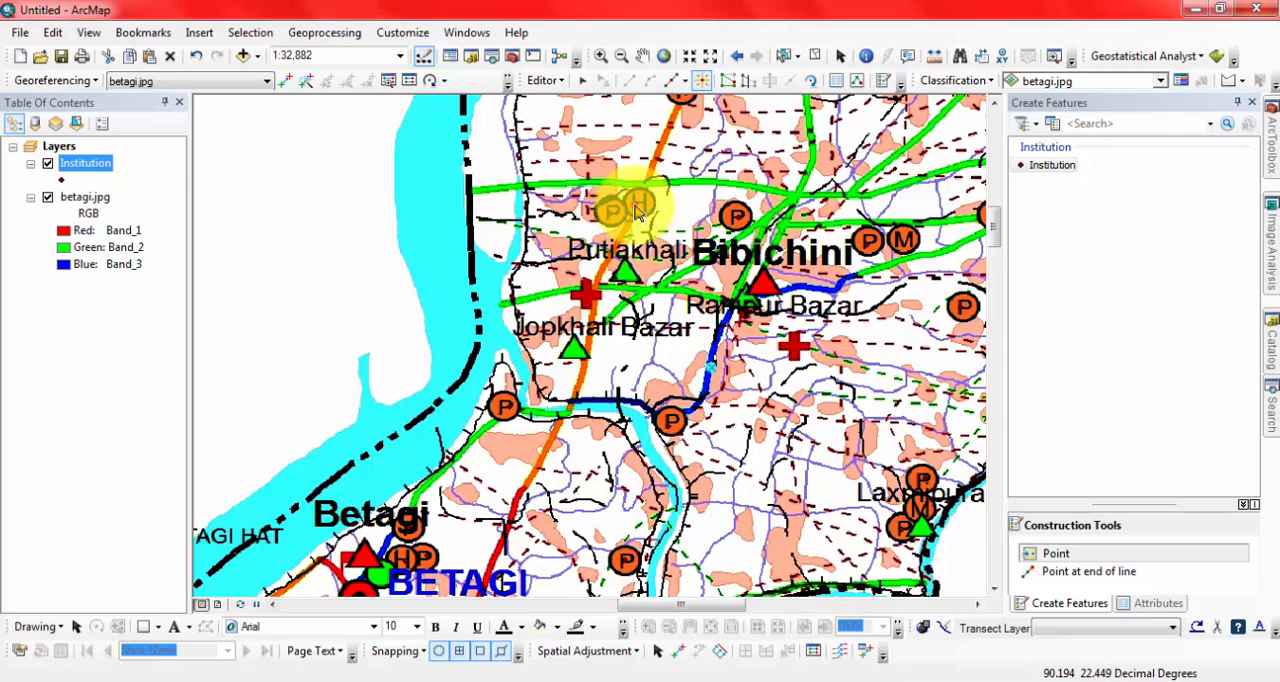
# Place Institution points on the H symbols near Santir Hat and in the upazila's northwest and northeast corners, and save the edits.
pyautogui.moveTo(850, 295); pyautogui.dragTo(710, 395)
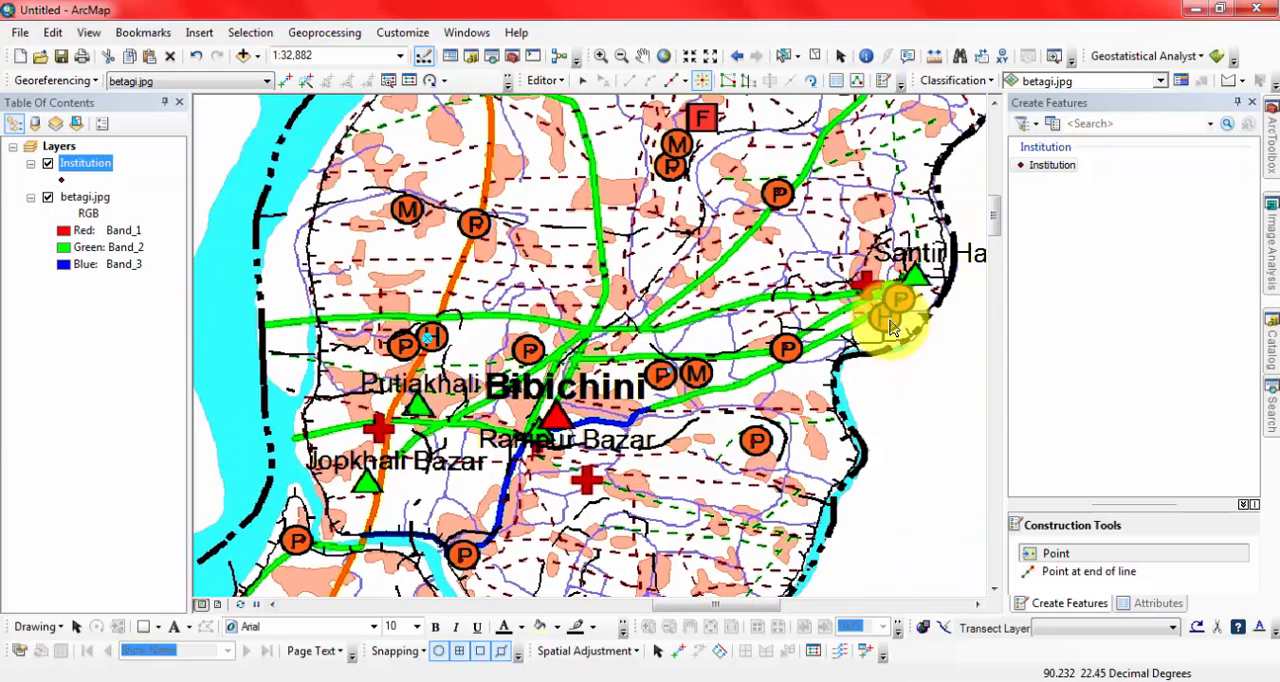
pyautogui.click(887, 316)
pyautogui.moveTo(743, 137); pyautogui.dragTo(714, 294)
pyautogui.click(426, 228)
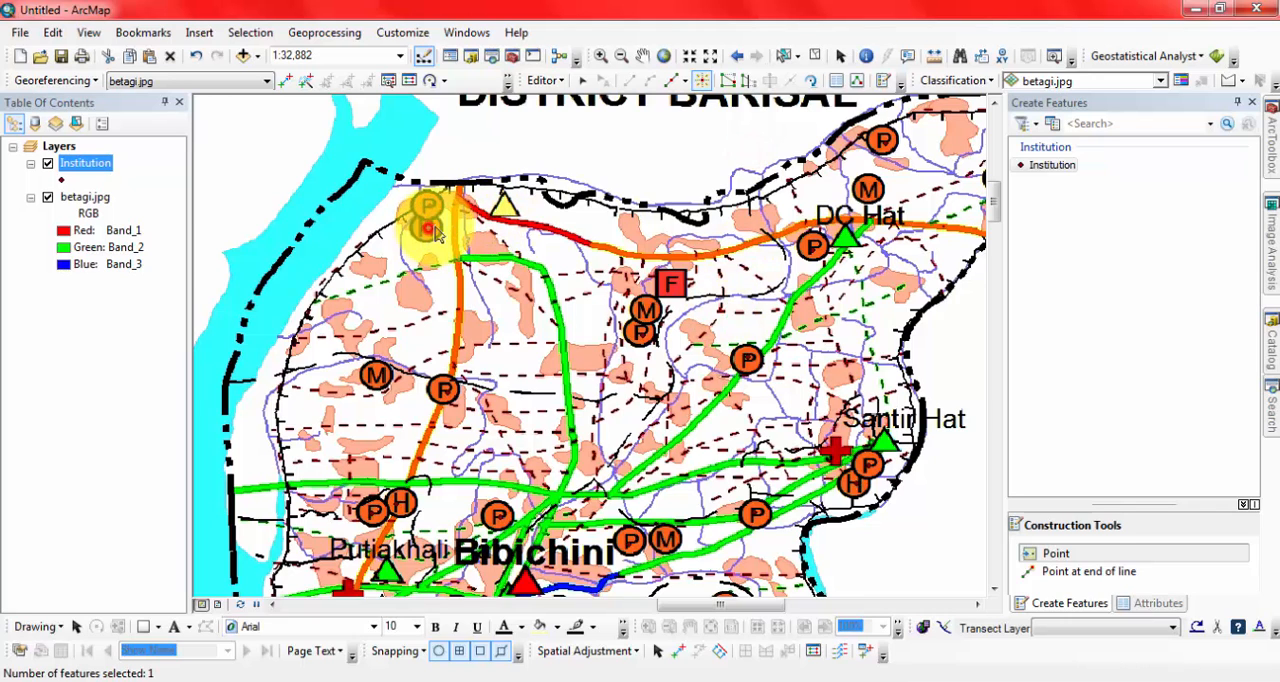
pyautogui.moveTo(913, 192); pyautogui.dragTo(757, 262)
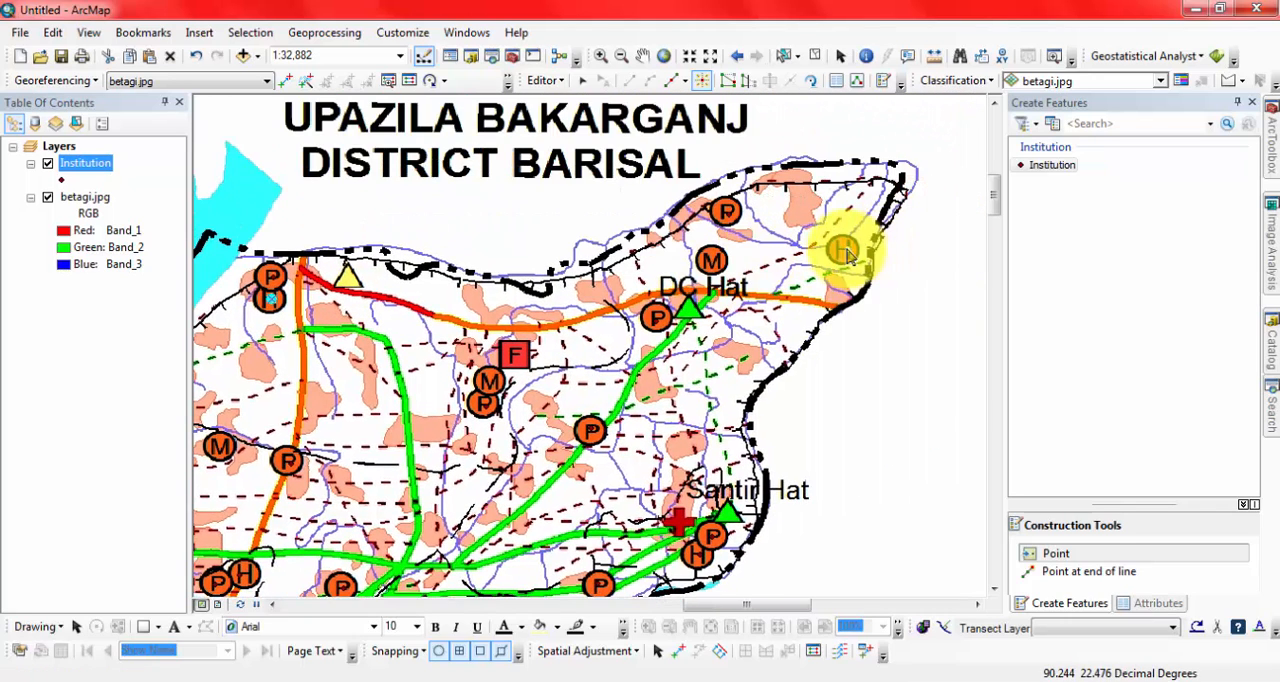
pyautogui.click(843, 249)
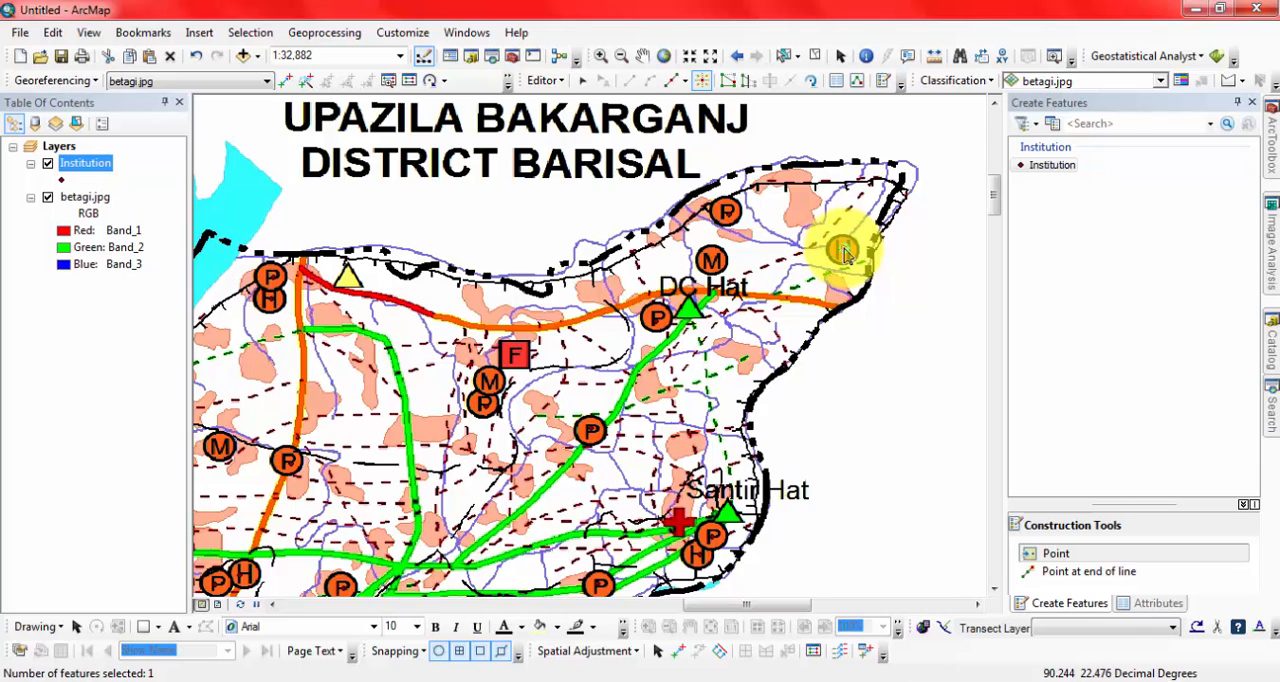
pyautogui.click(545, 80)
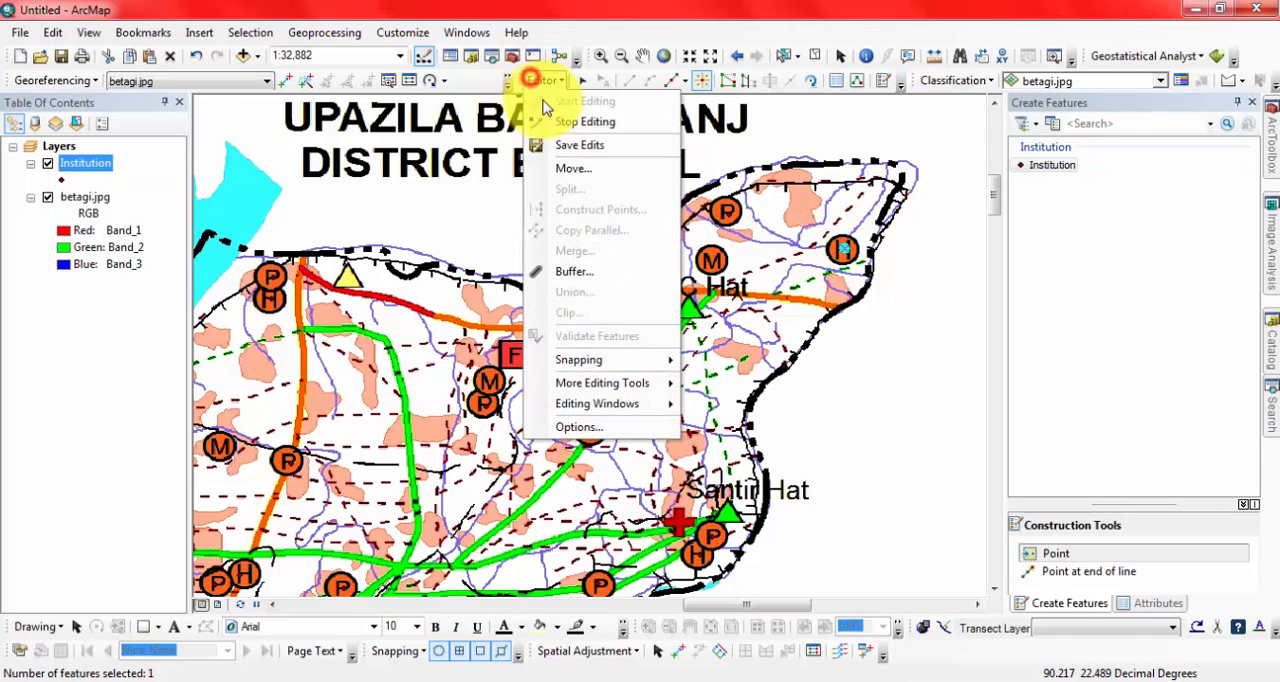
pyautogui.click(560, 122)
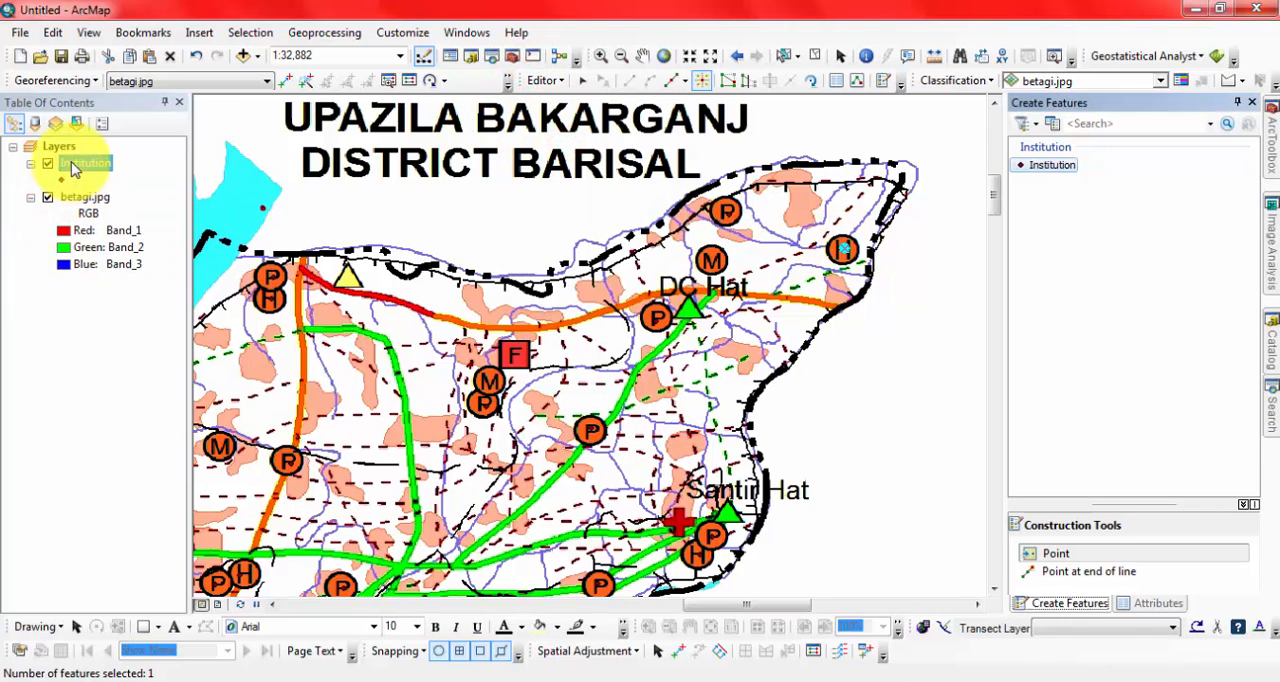
# Open the Institution attribute table and enter High School as the Type of records FID 66 and 67.
pyautogui.rightClick(70, 166)
pyautogui.click(118, 217)
pyautogui.scroll(-15, 488, 400)
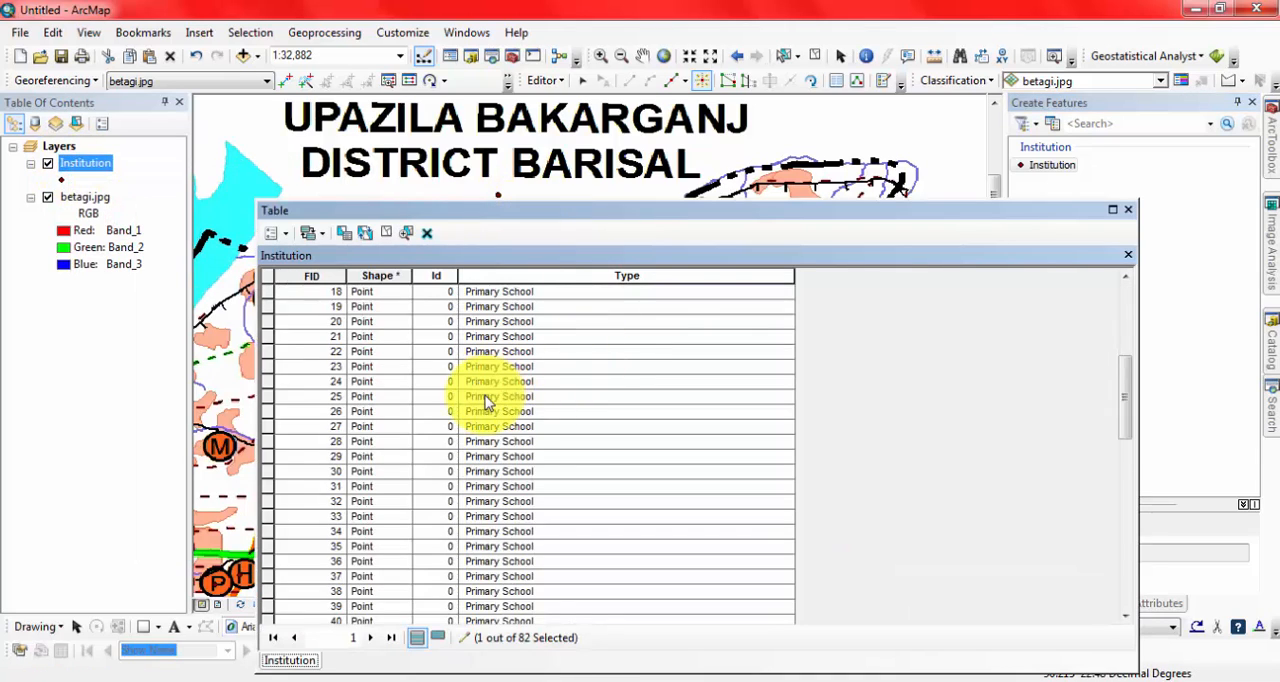
pyautogui.scroll(-5, 488, 400)
pyautogui.click(491, 366)
pyautogui.click(495, 366)
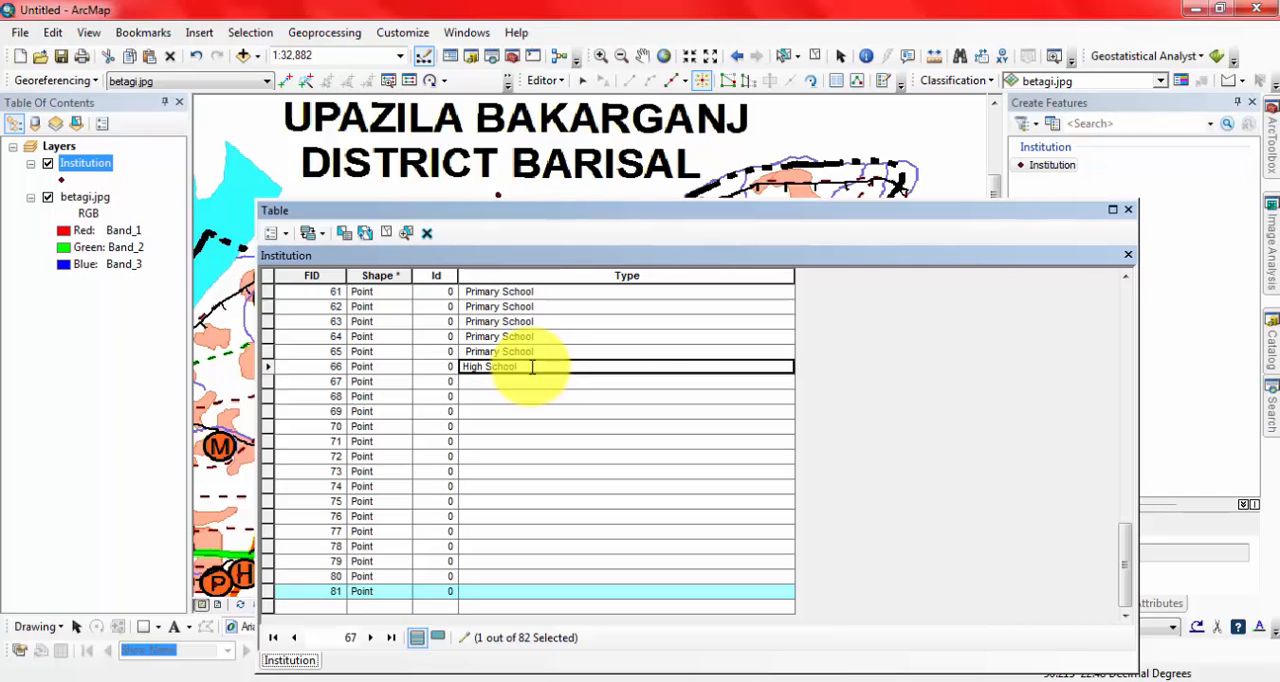
pyautogui.press('Return')
# Paste High School into the Type field of the remaining records, FID 68 to 81.
pyautogui.press('Return')
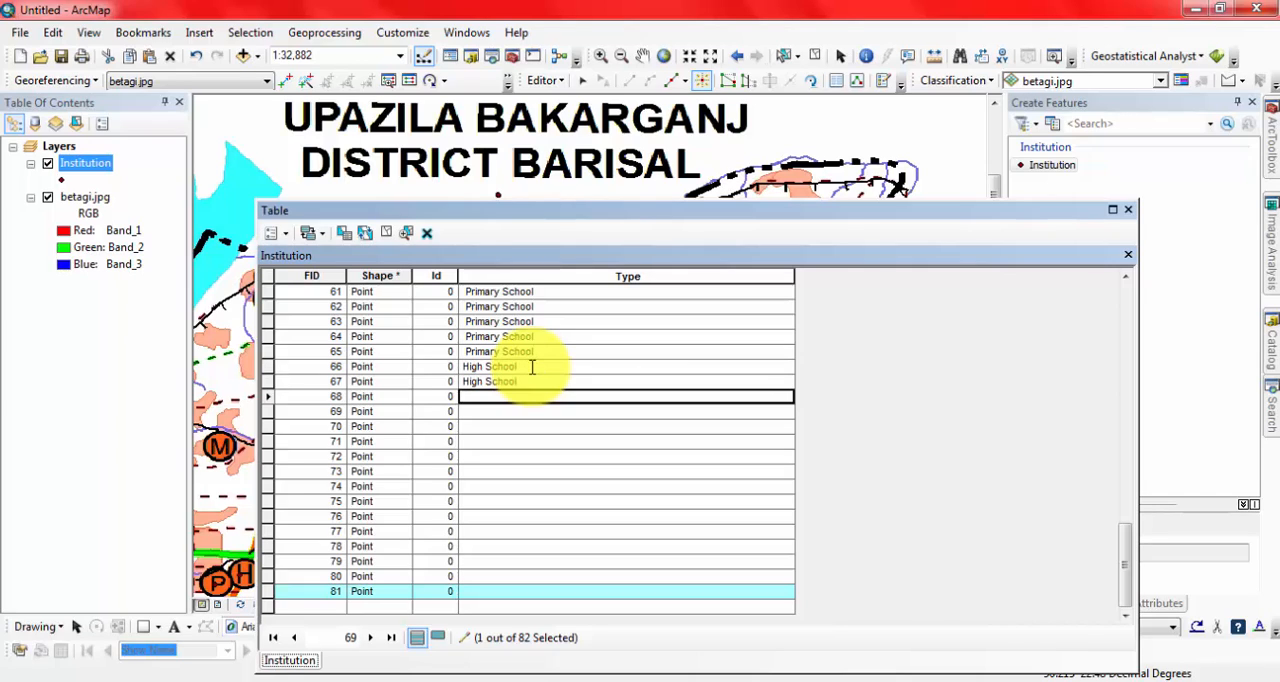
pyautogui.write('High School')
pyautogui.press('Return')
pyautogui.press('Return')
pyautogui.write('High School')
pyautogui.press('Return')
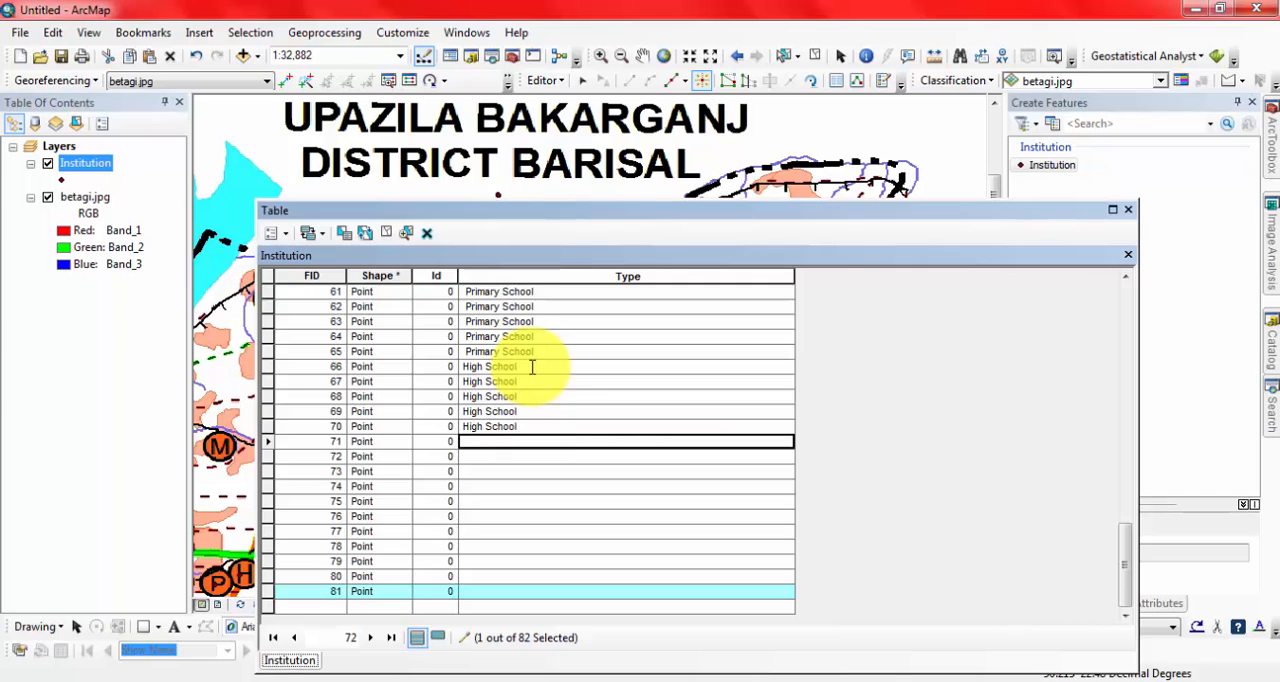
pyautogui.write('High School')
pyautogui.press('Return')
pyautogui.press('Return')
pyautogui.write('High School')
pyautogui.press('Return')
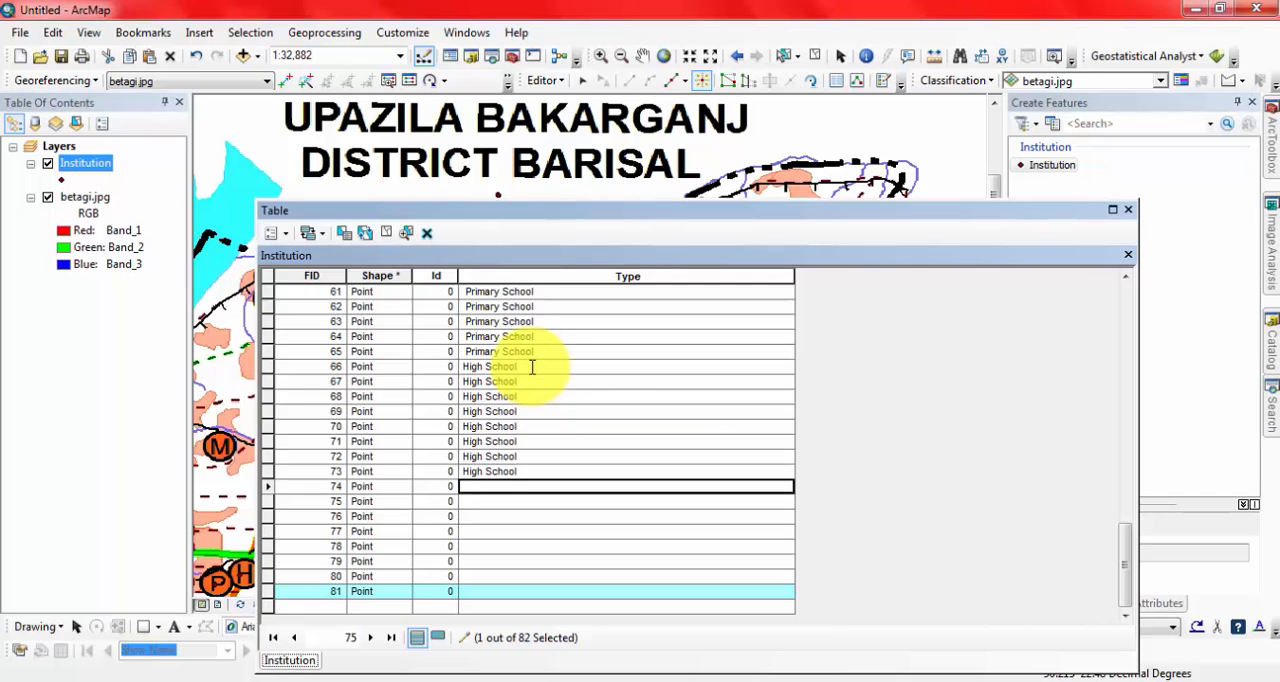
pyautogui.write('High School')
pyautogui.press('Return')
pyautogui.write('High School')
pyautogui.press('Return')
pyautogui.write('High School')
pyautogui.press('Return')
pyautogui.write('High School')
pyautogui.press('Return')
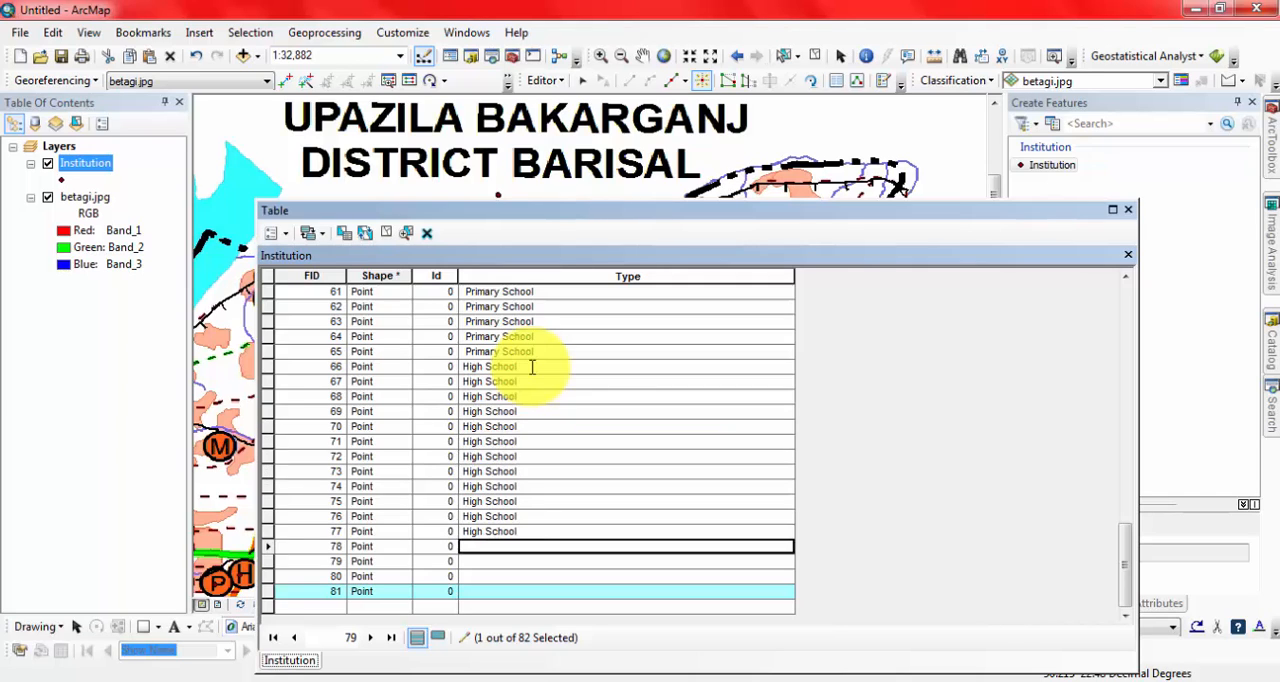
pyautogui.press('Return')
pyautogui.write('High School')
pyautogui.press('Return')
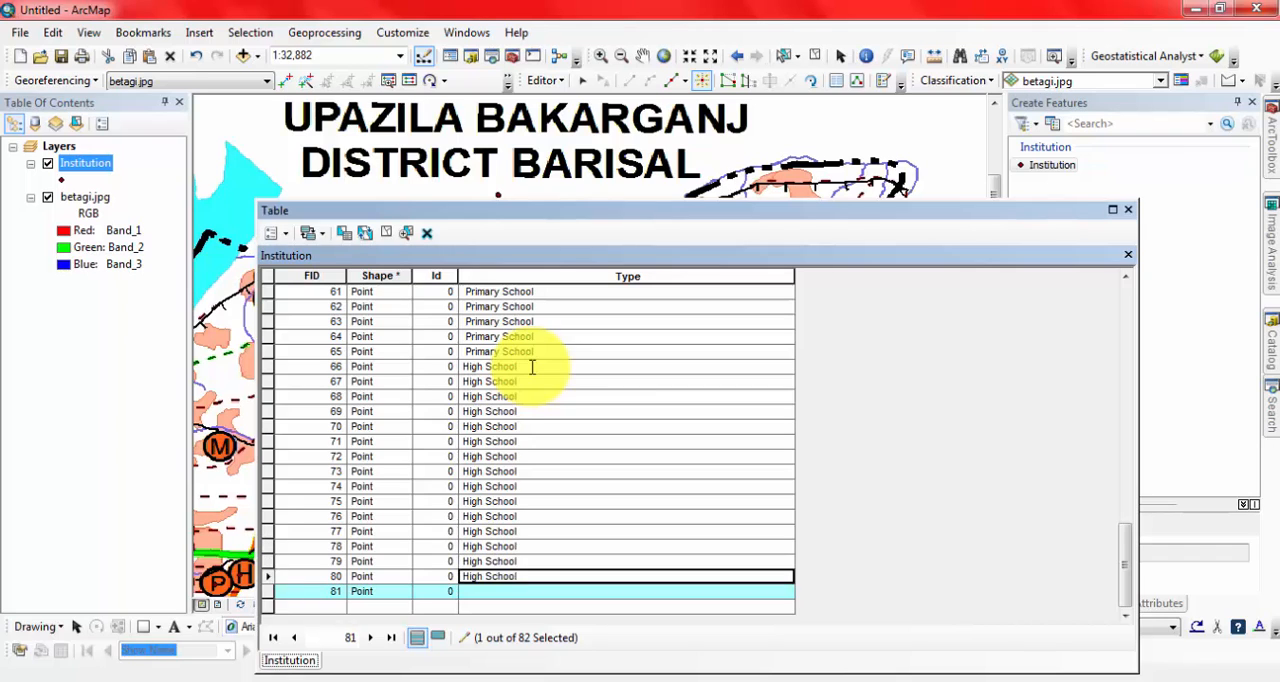
pyautogui.press('Return')
pyautogui.write('High School')
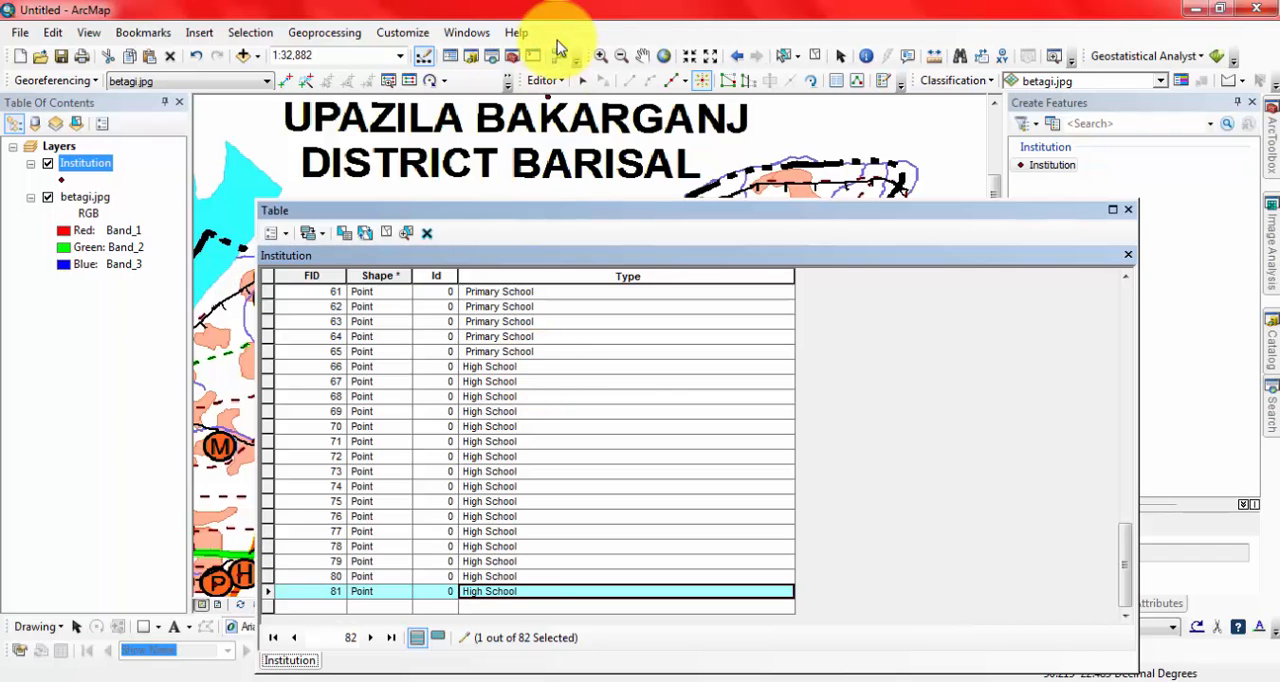
# Save the High School entries in the Institution layer and close its attribute table.
pyautogui.click(557, 80)
pyautogui.click(590, 130)
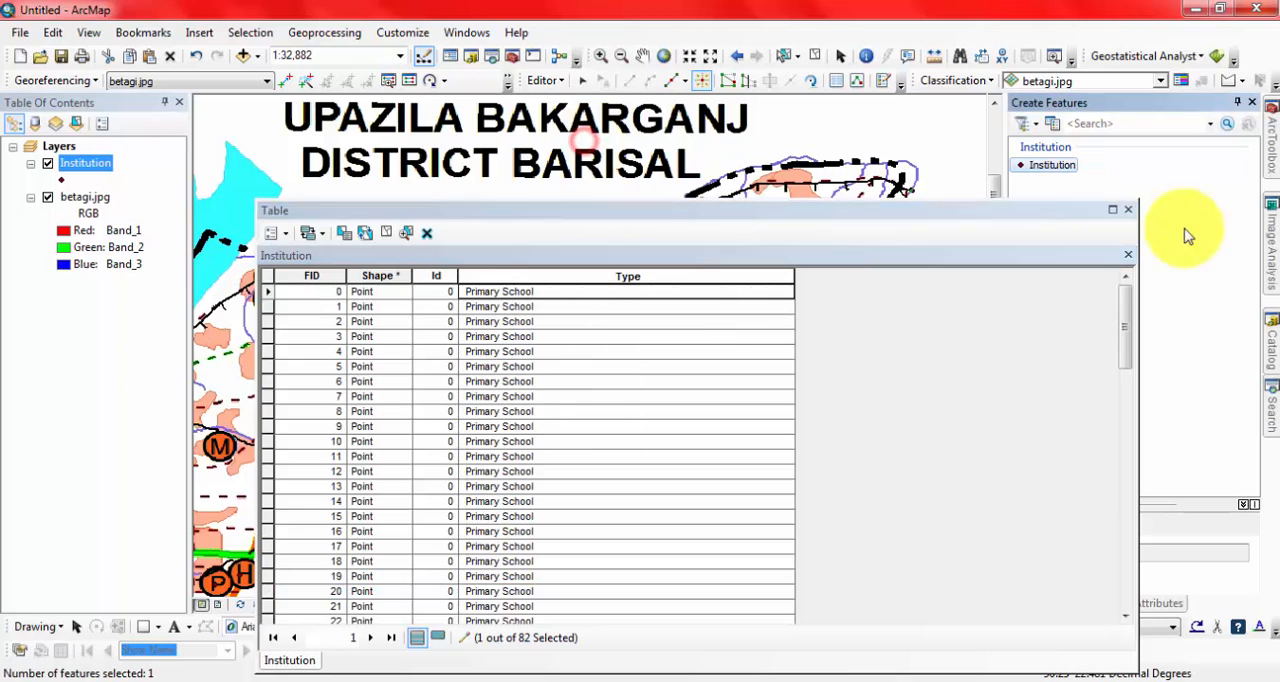
pyautogui.click(1130, 212)
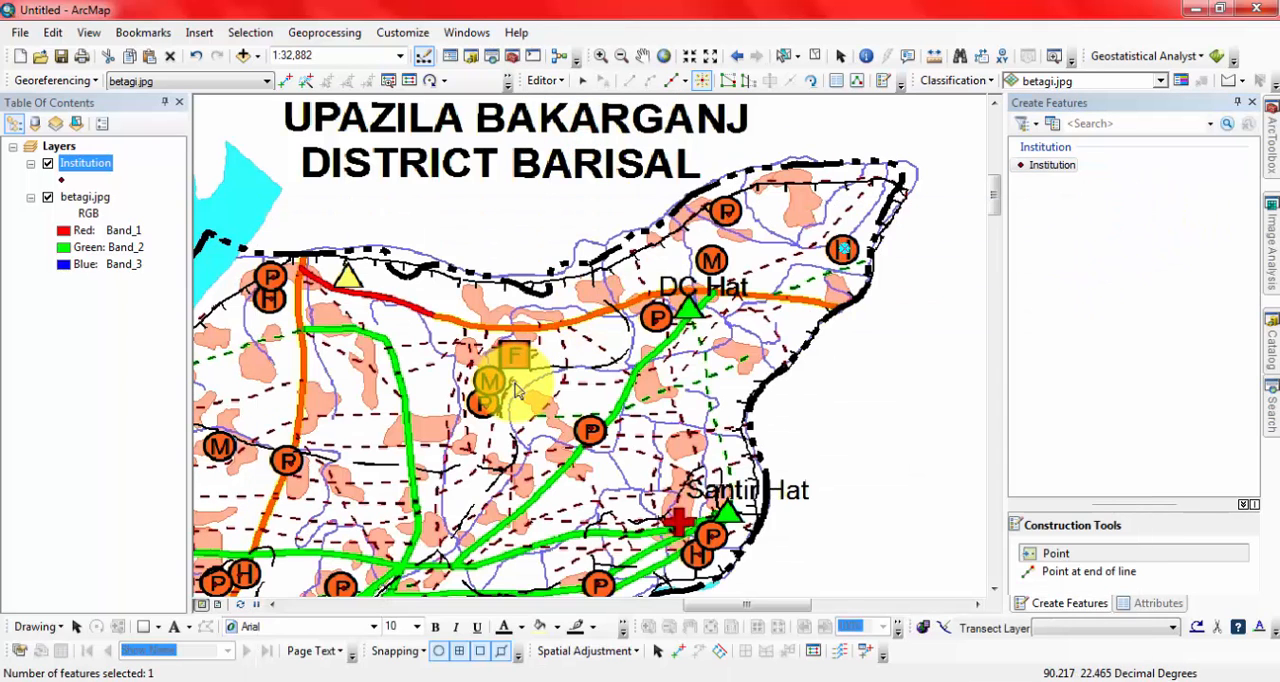
# Hide the betagi.jpg map, show the full extent of the Institution points, save the edits and end the editing session.
pyautogui.click(48, 198)
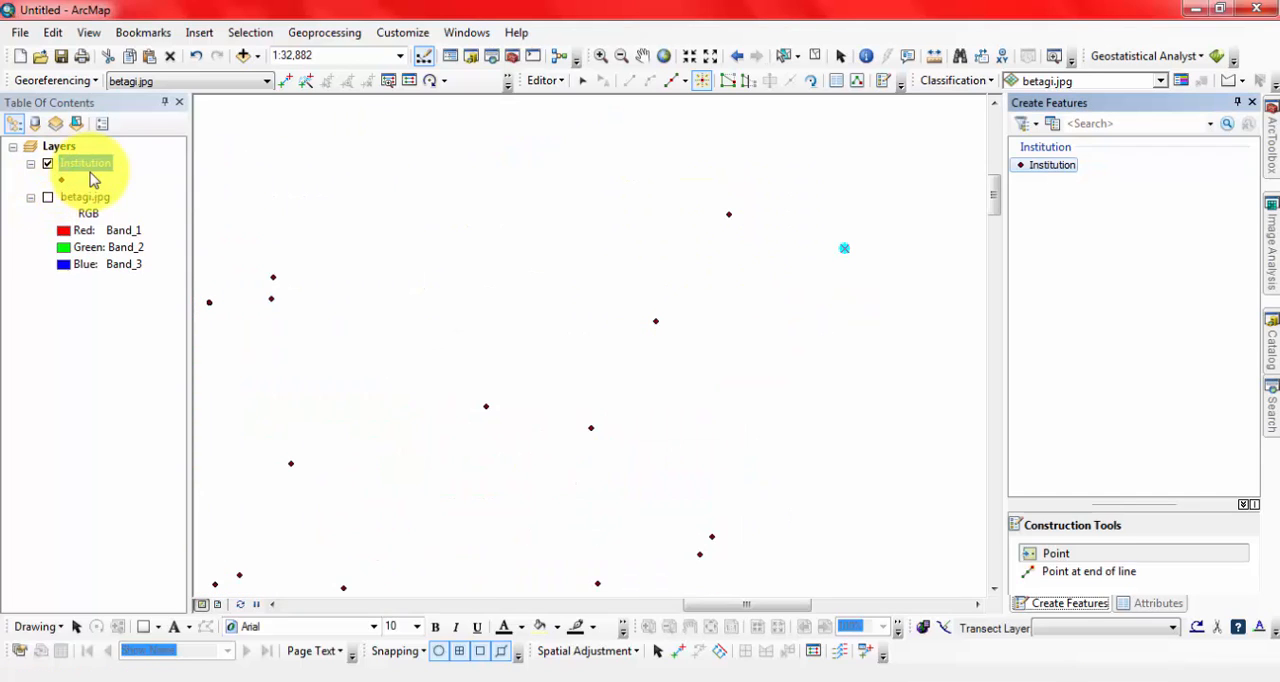
pyautogui.click(663, 55)
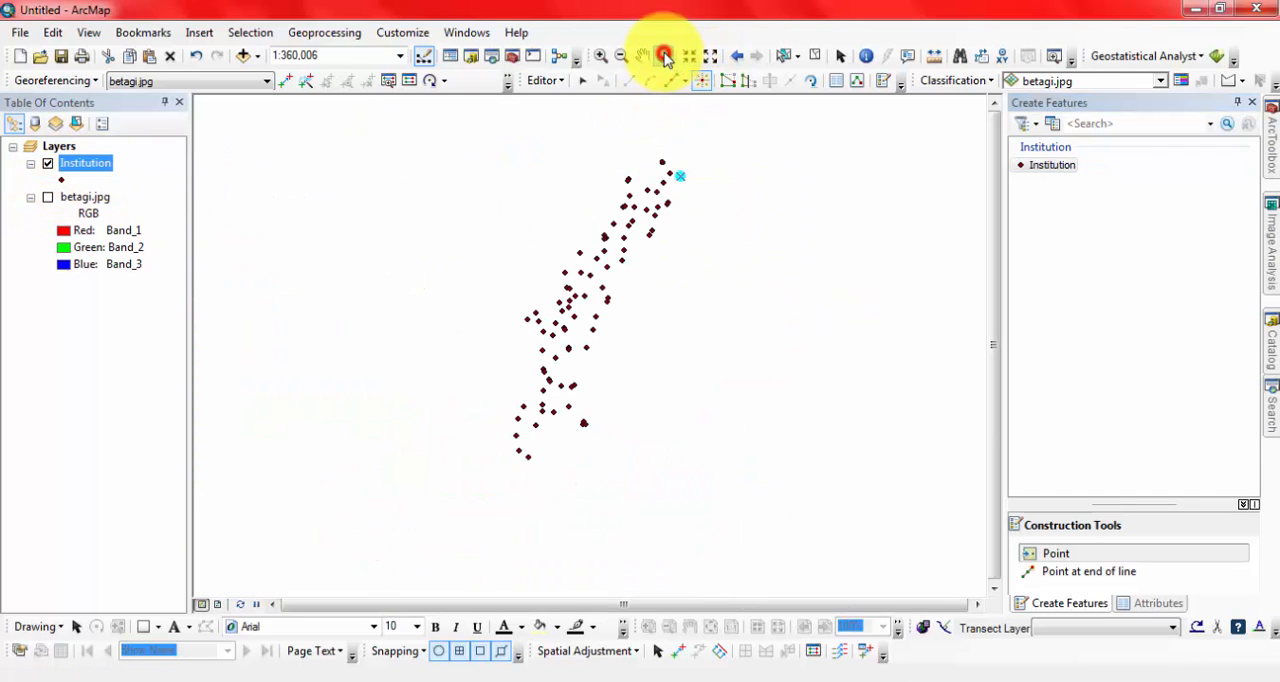
pyautogui.click(558, 80)
pyautogui.click(571, 142)
pyautogui.click(536, 80)
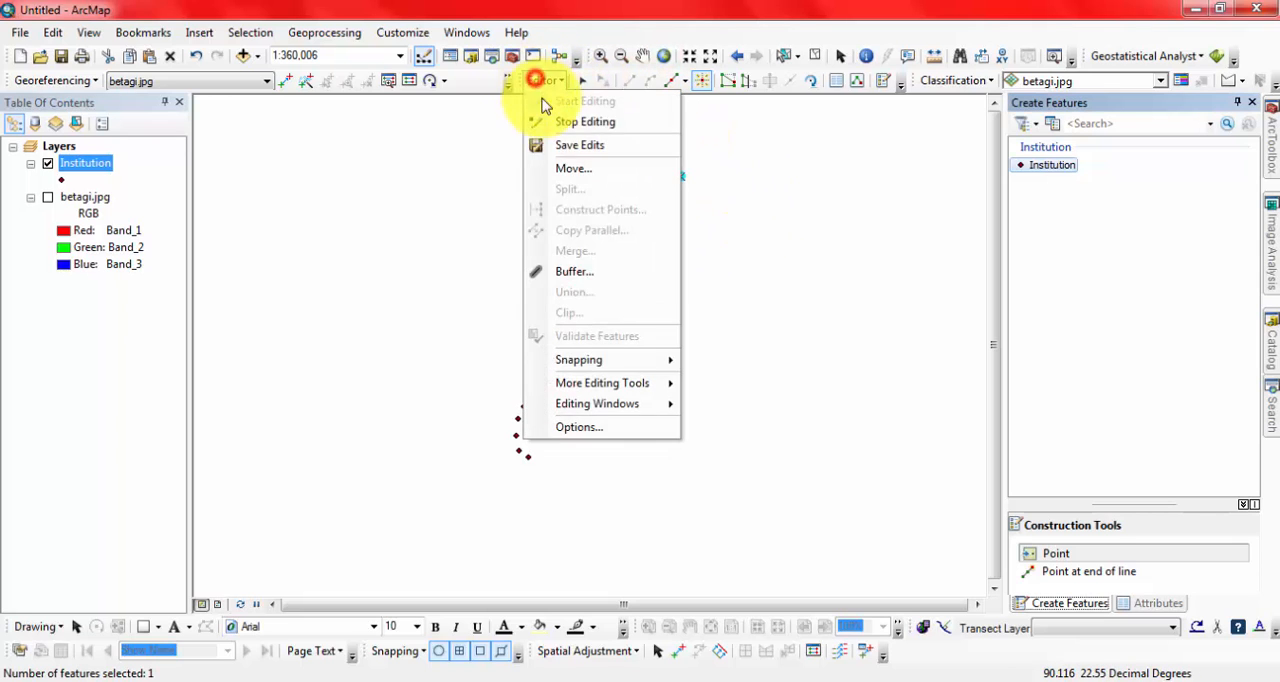
pyautogui.click(555, 124)
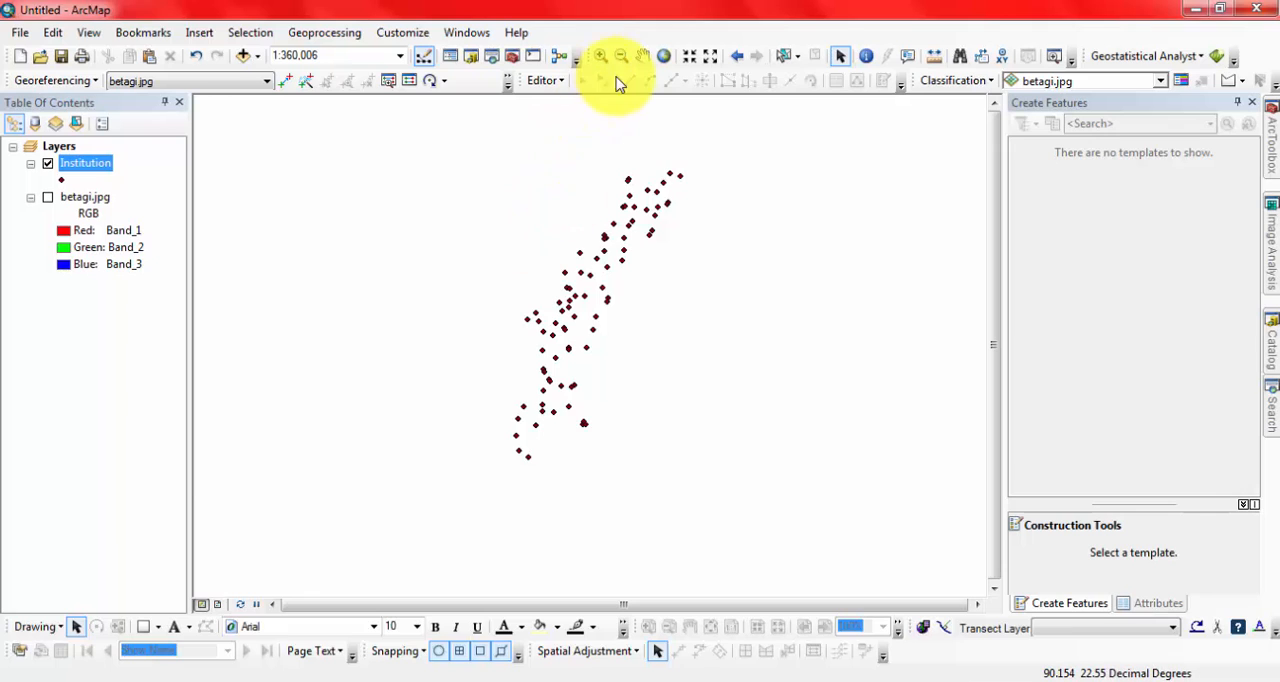
# Symbolize the Institution layer by unique values of the Type field, adding all values as categories.
pyautogui.click(600, 55)
pyautogui.moveTo(477, 214); pyautogui.dragTo(720, 512)
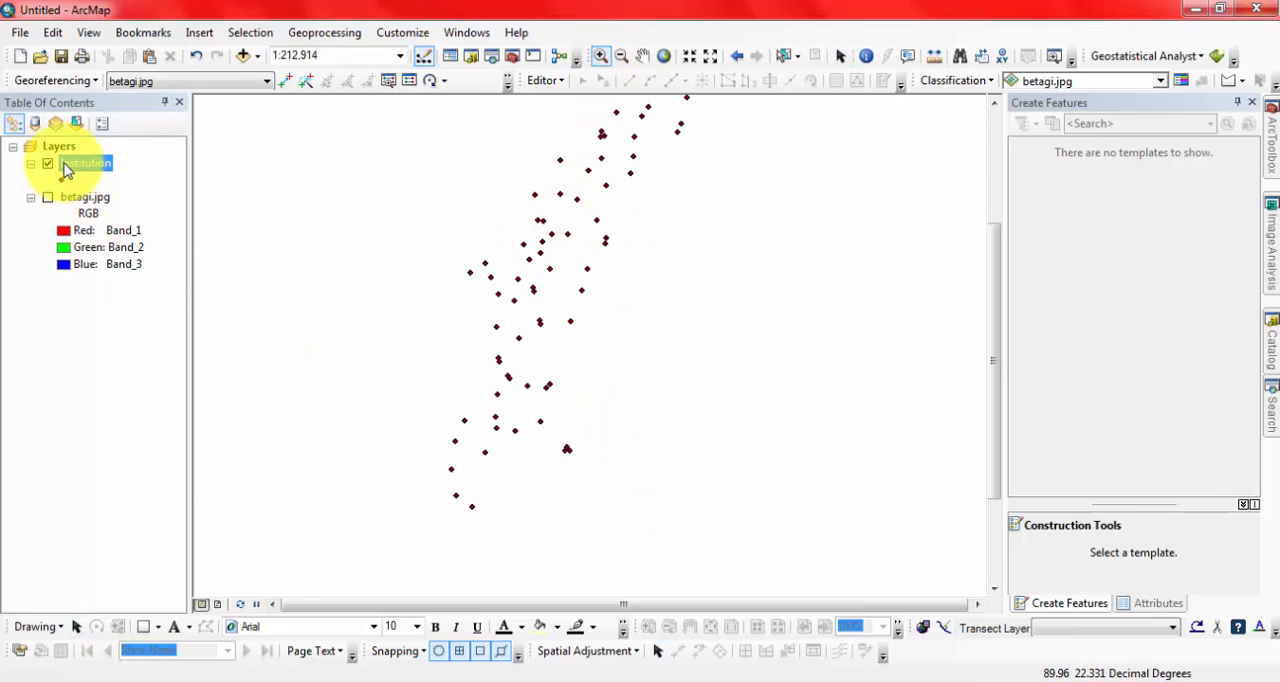
pyautogui.rightClick(65, 169)
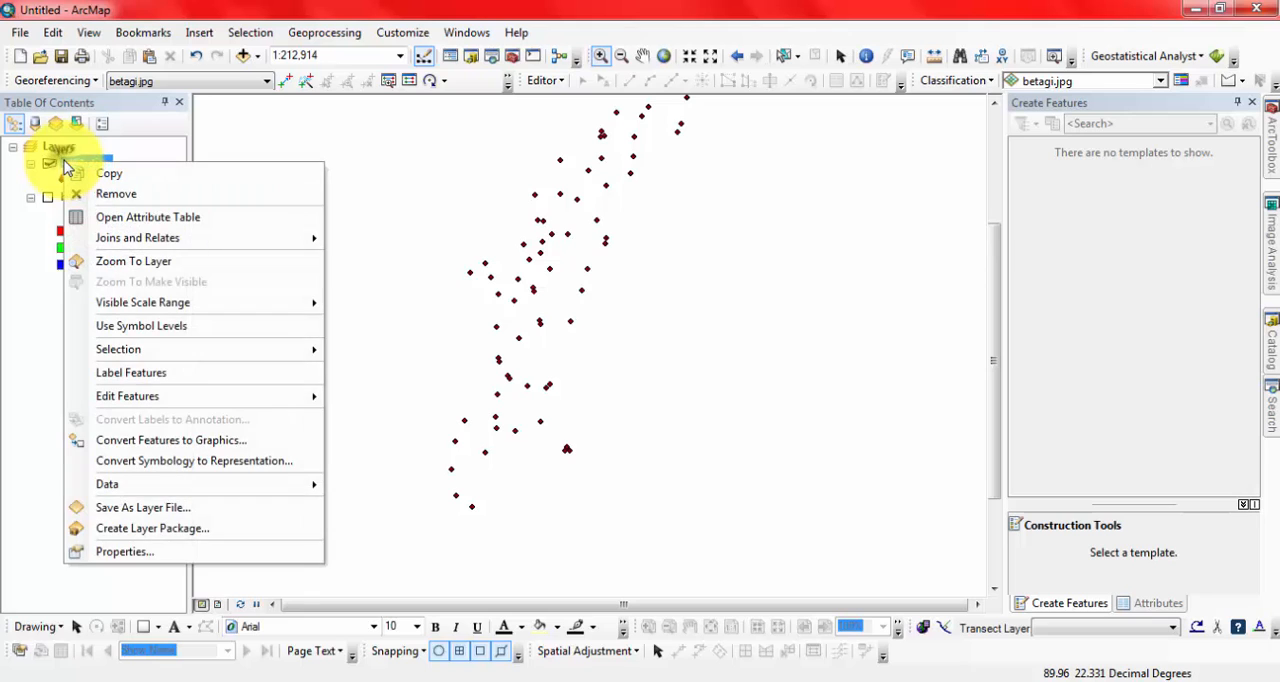
pyautogui.click(149, 552)
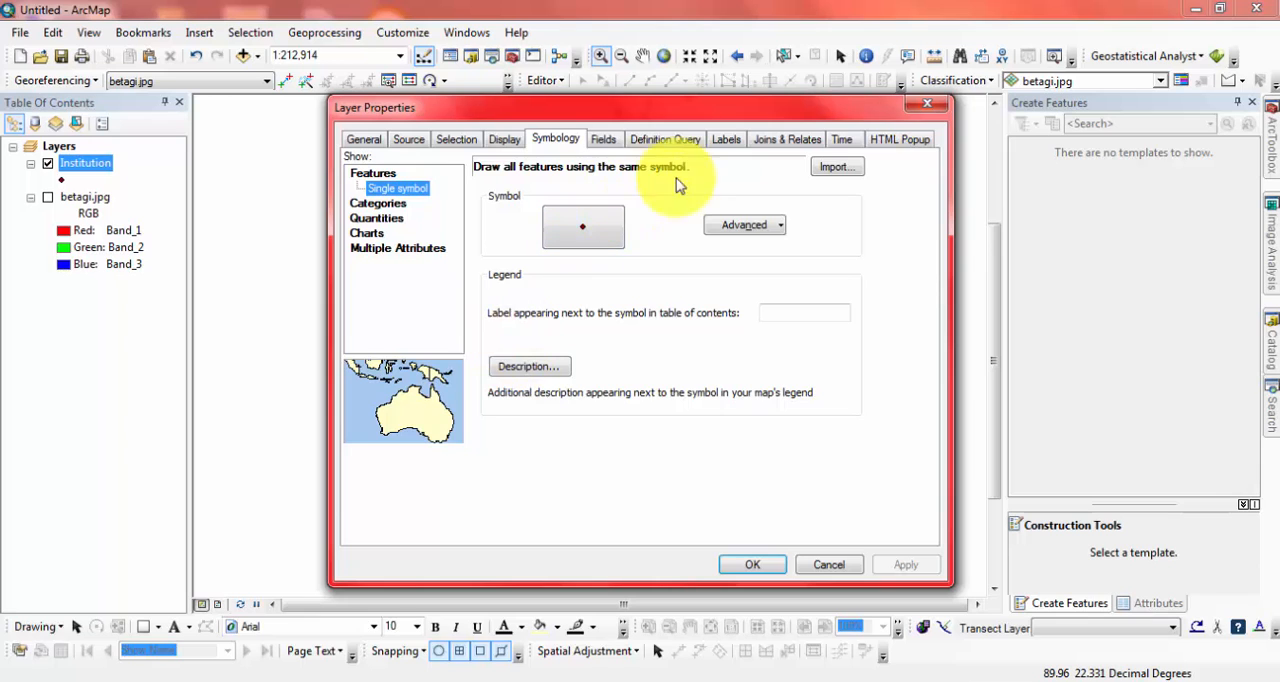
pyautogui.click(366, 202)
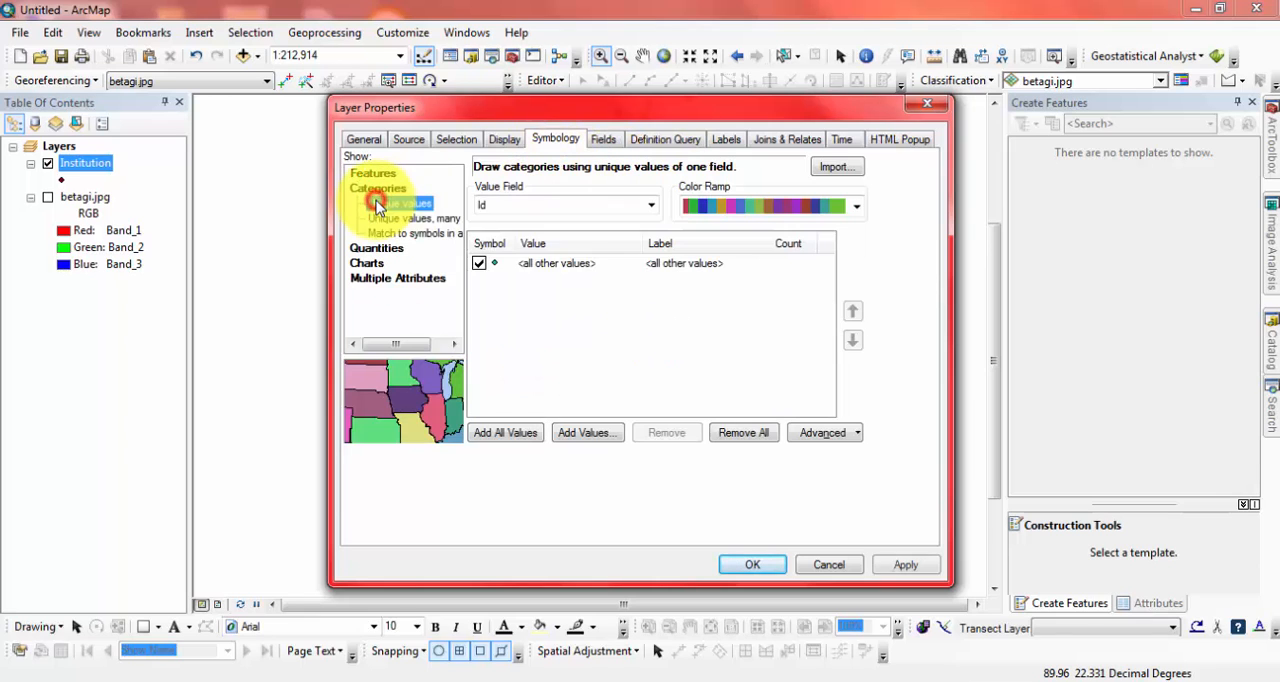
pyautogui.click(651, 205)
pyautogui.click(523, 234)
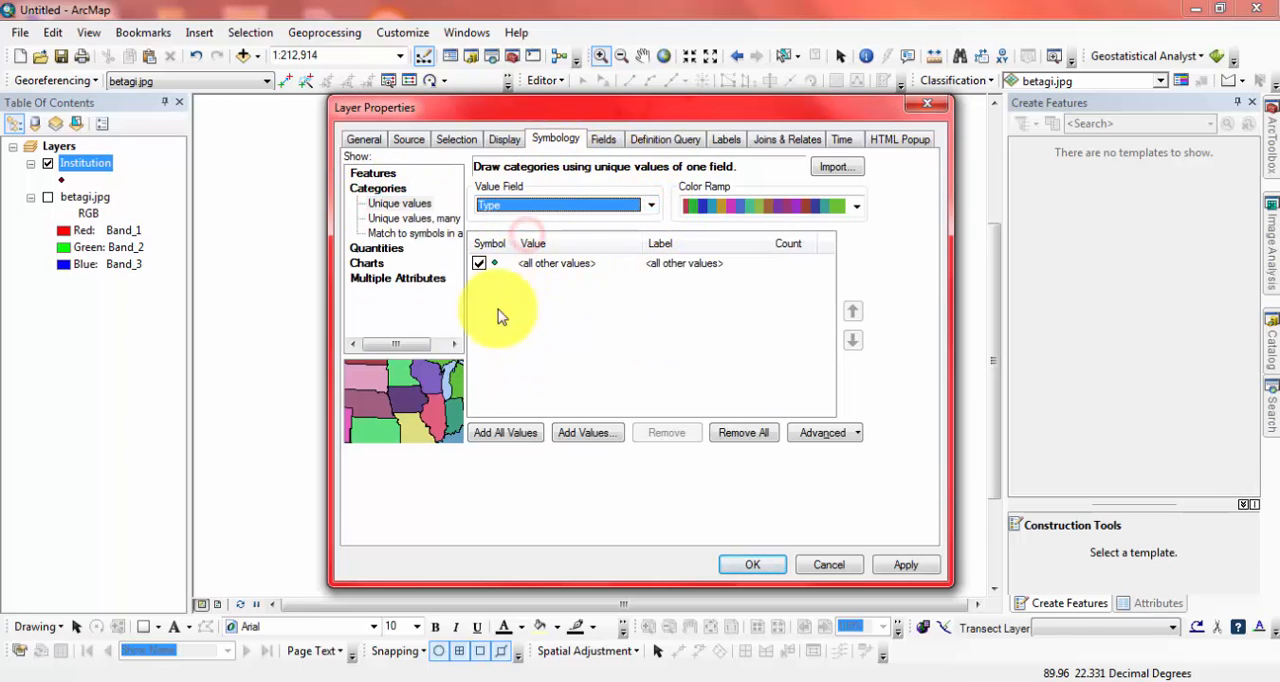
pyautogui.click(489, 436)
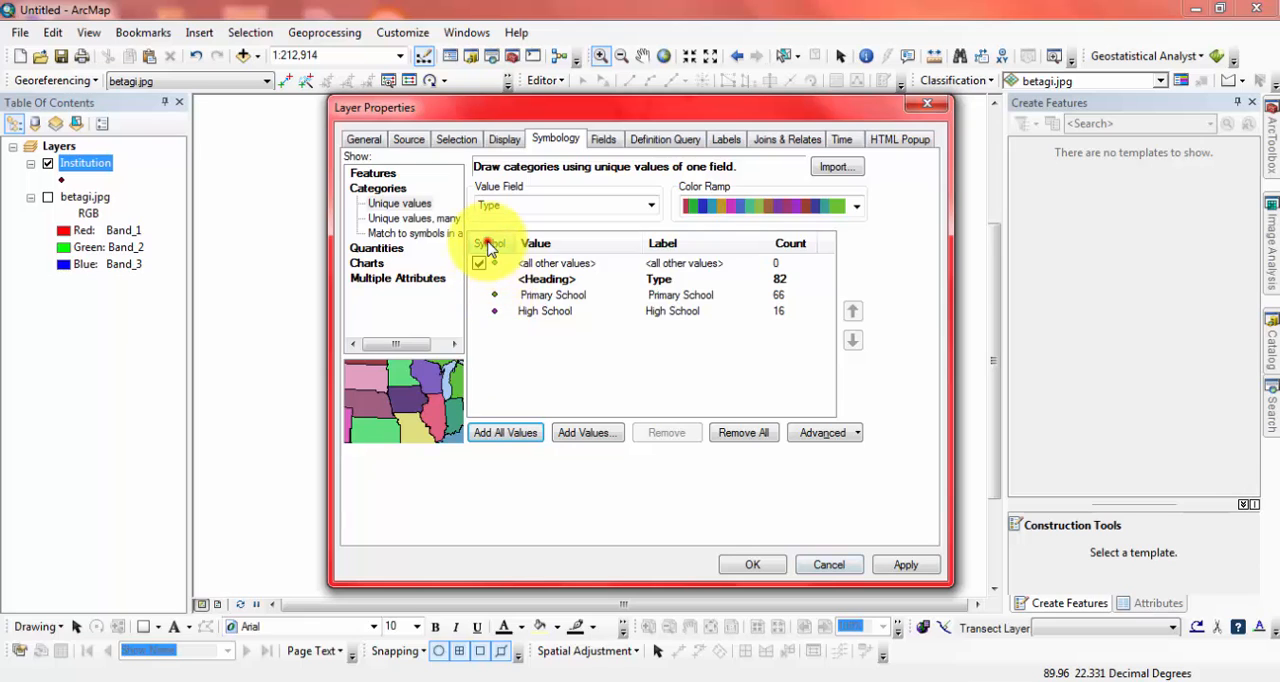
# Restyle the Type categories as larger circle markers, purple for Primary School and green for High School, and apply the symbology.
pyautogui.rightClick(490, 244)
pyautogui.click(537, 248)
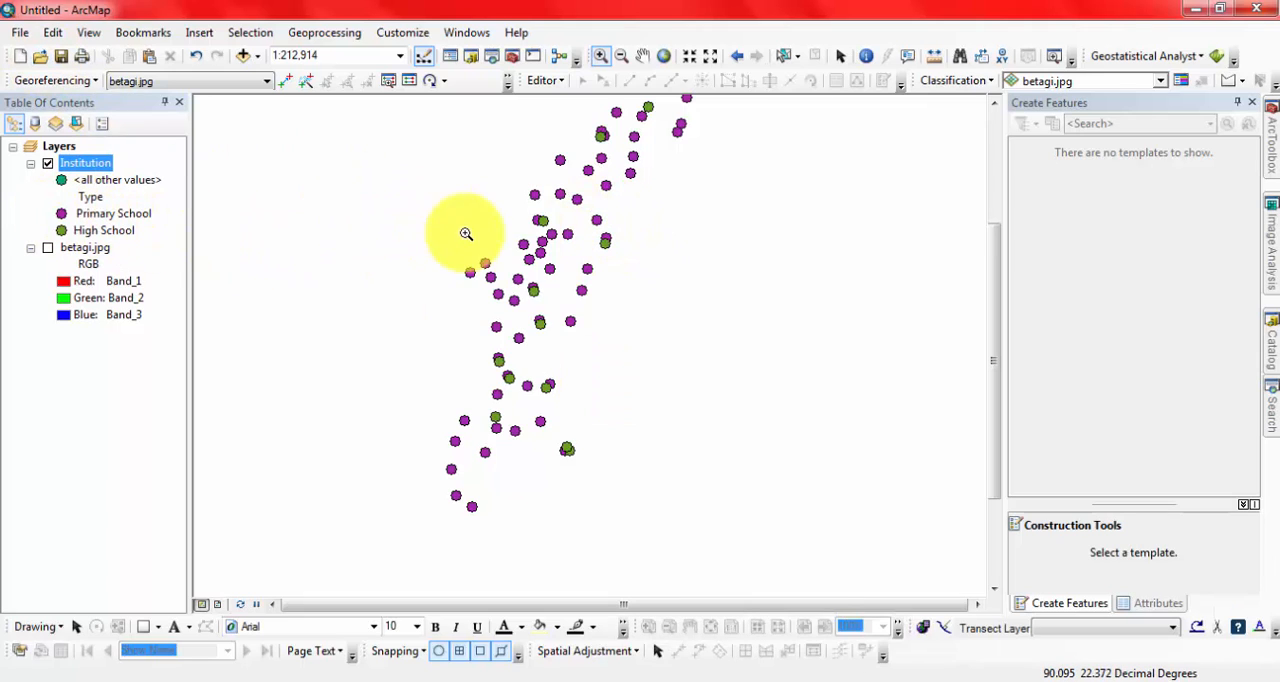
pyautogui.moveTo(447, 255); pyautogui.dragTo(559, 341)
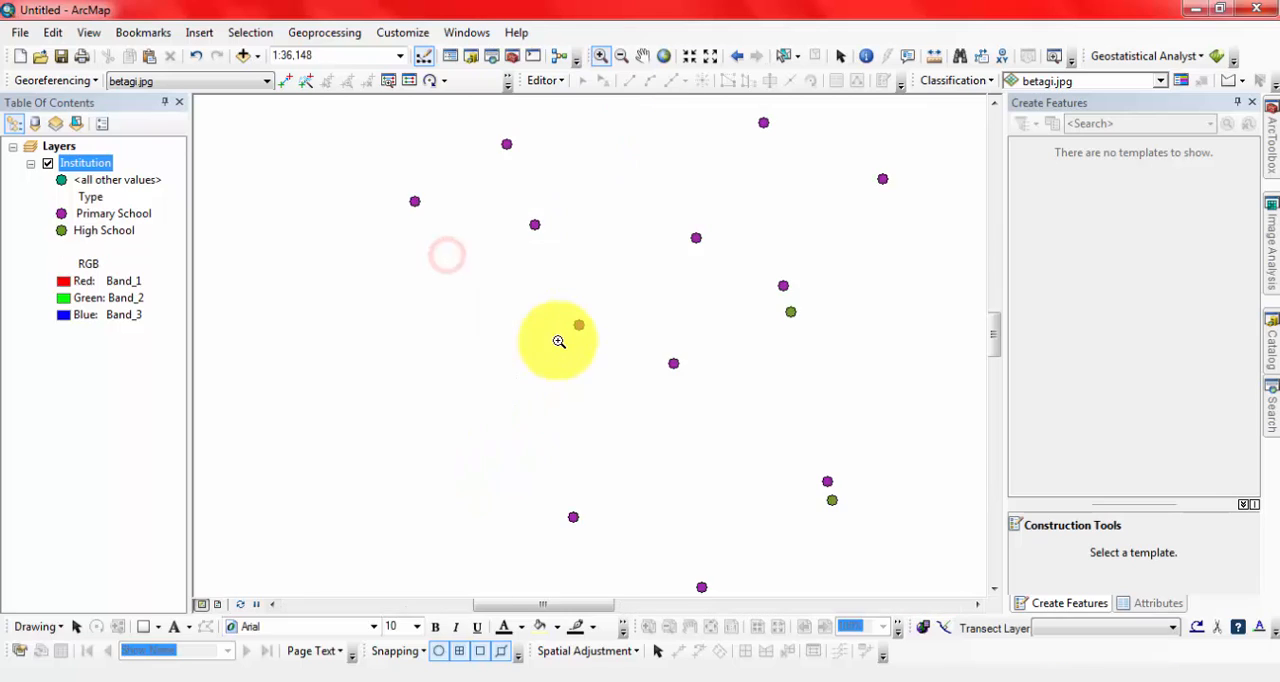